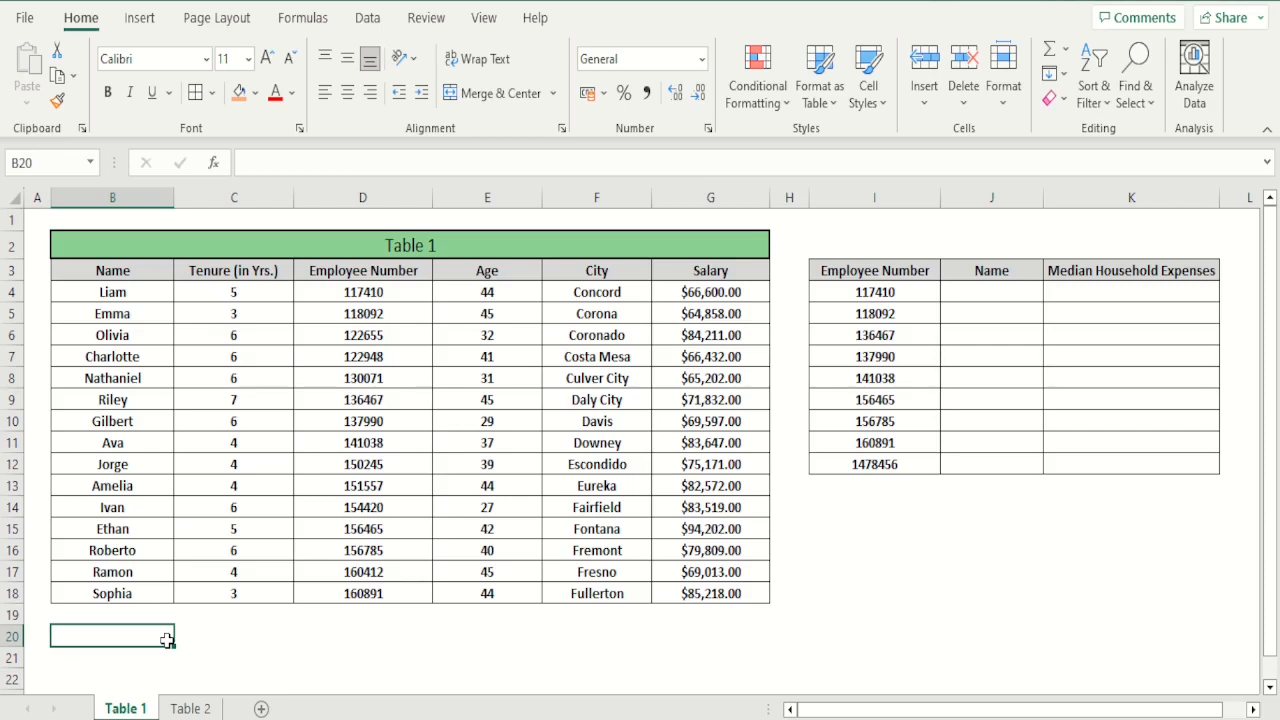
Review the column headers of Table 1 and the city expense data on the Table 2 sheet
click(157, 271)
click(220, 272)
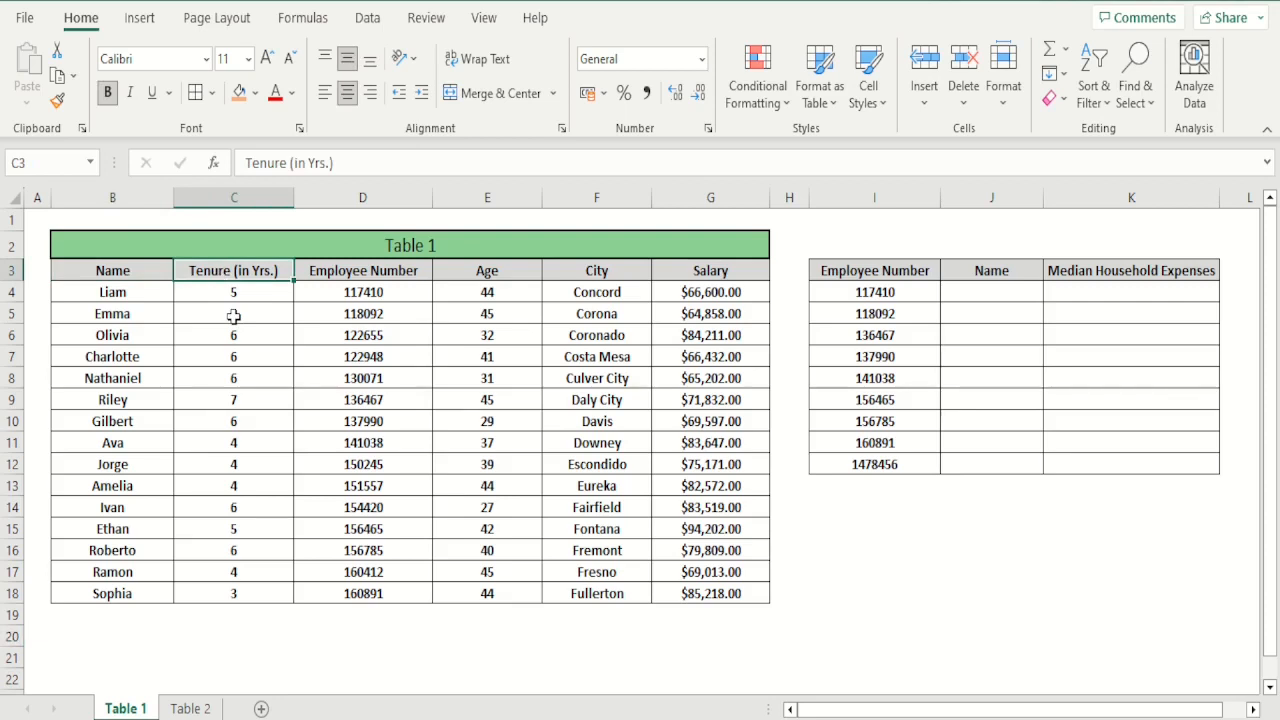
right_click(343, 277)
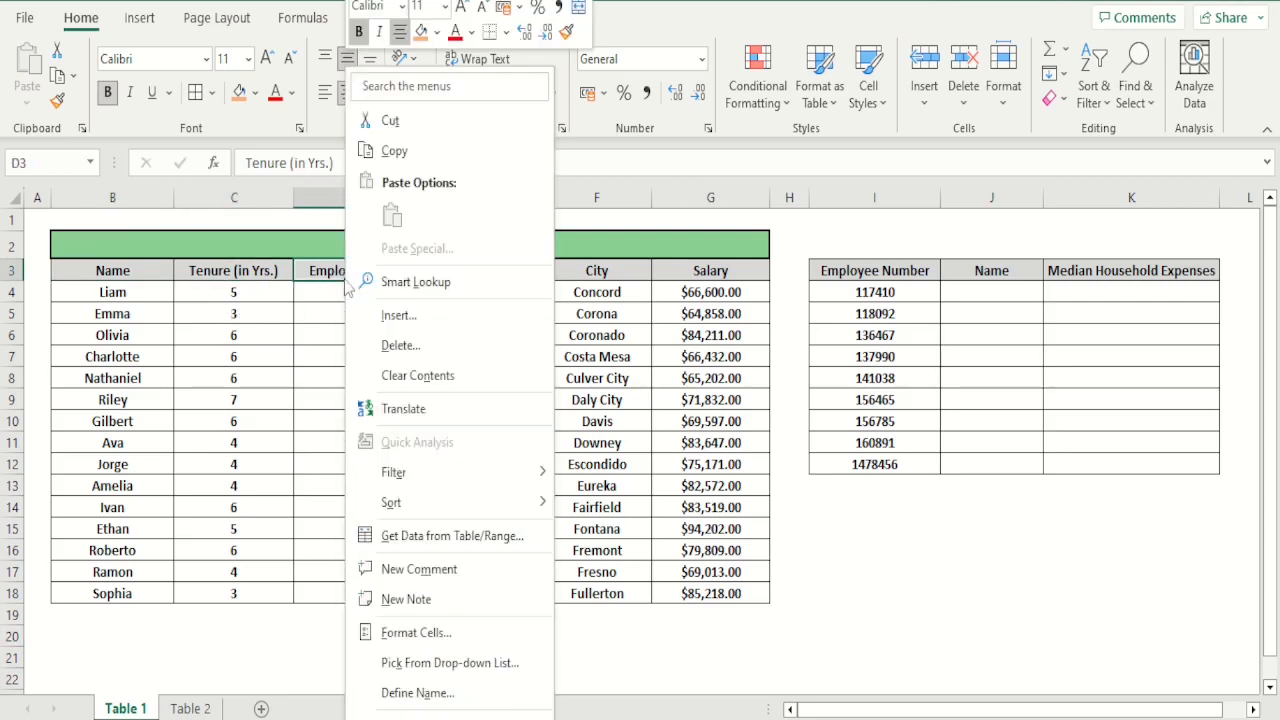
click(319, 313)
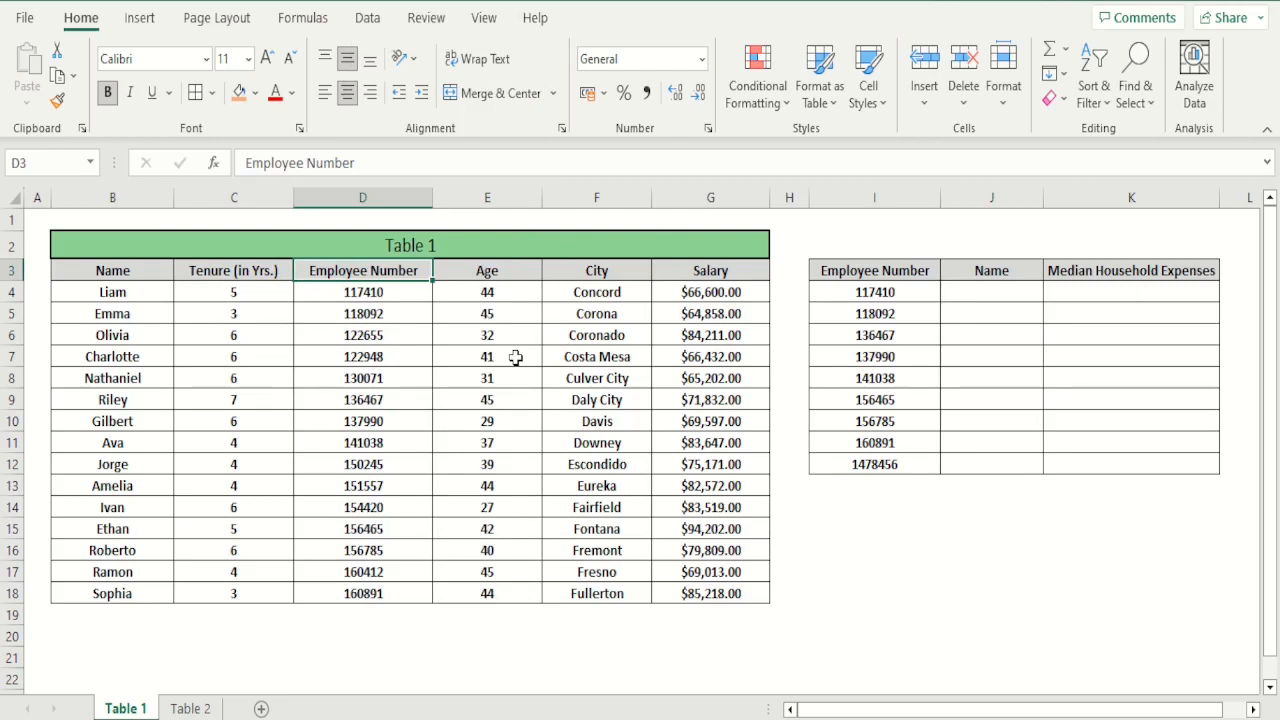
click(501, 274)
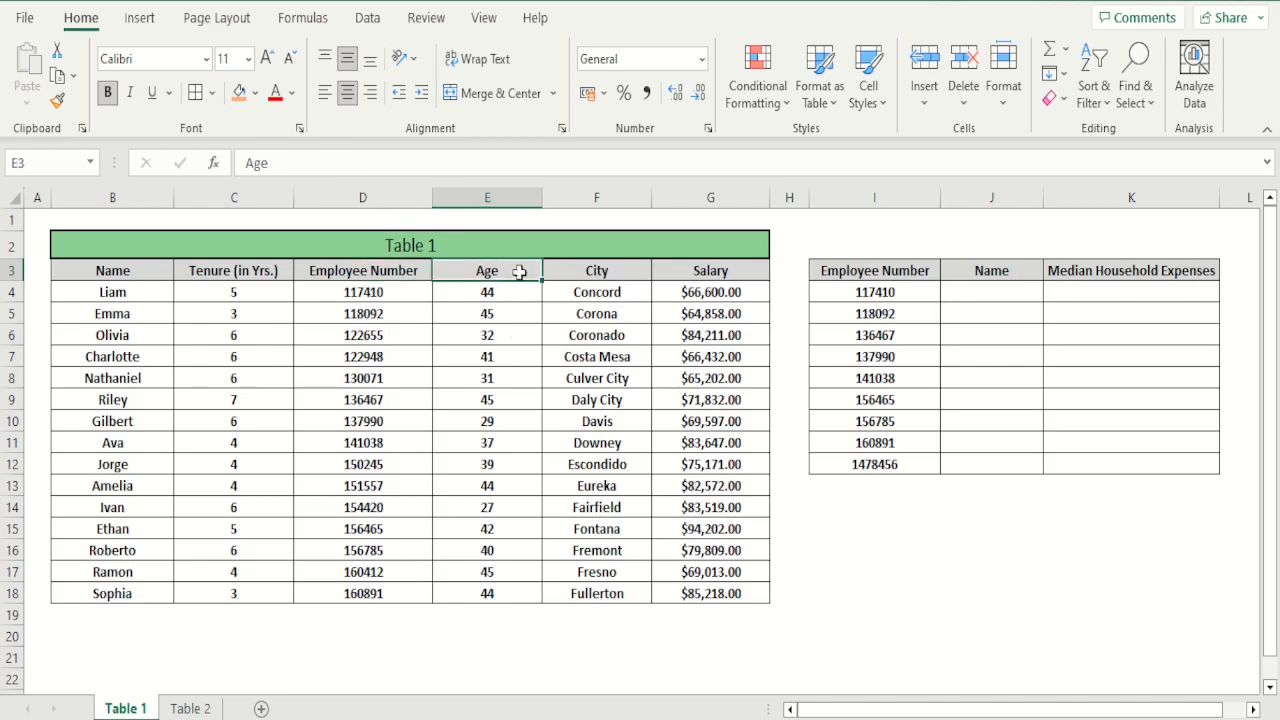
click(596, 276)
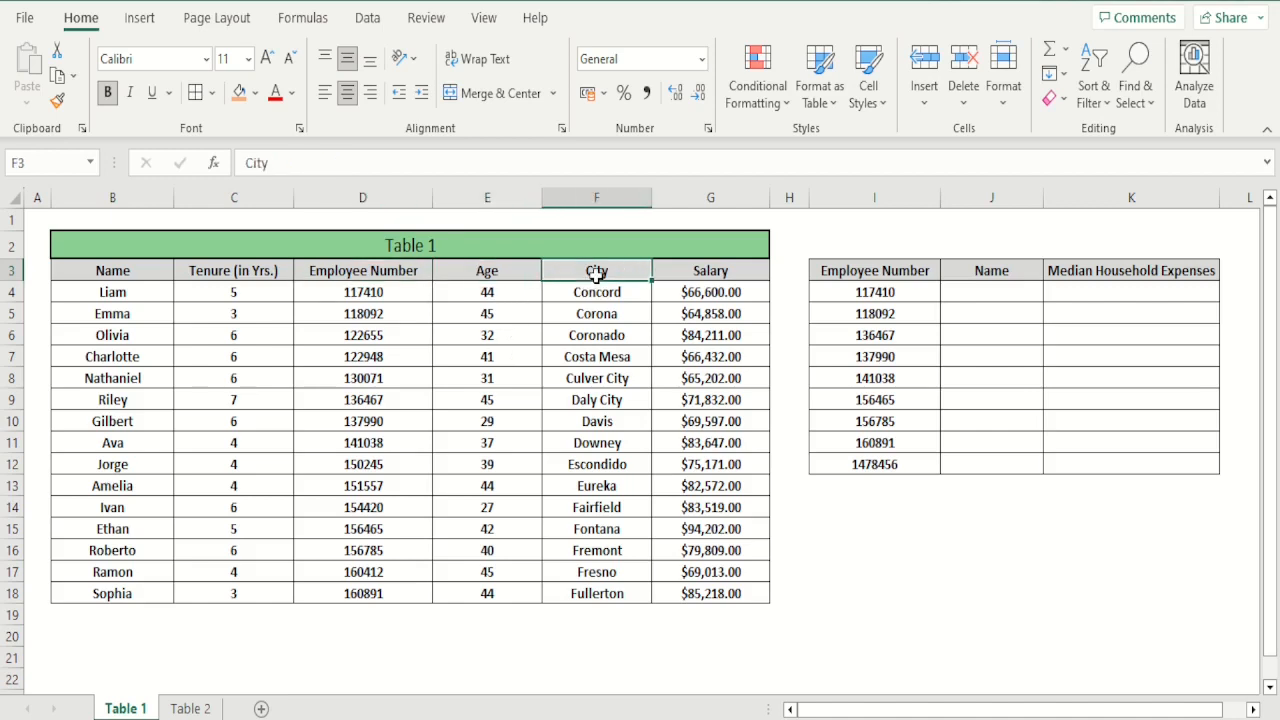
click(723, 276)
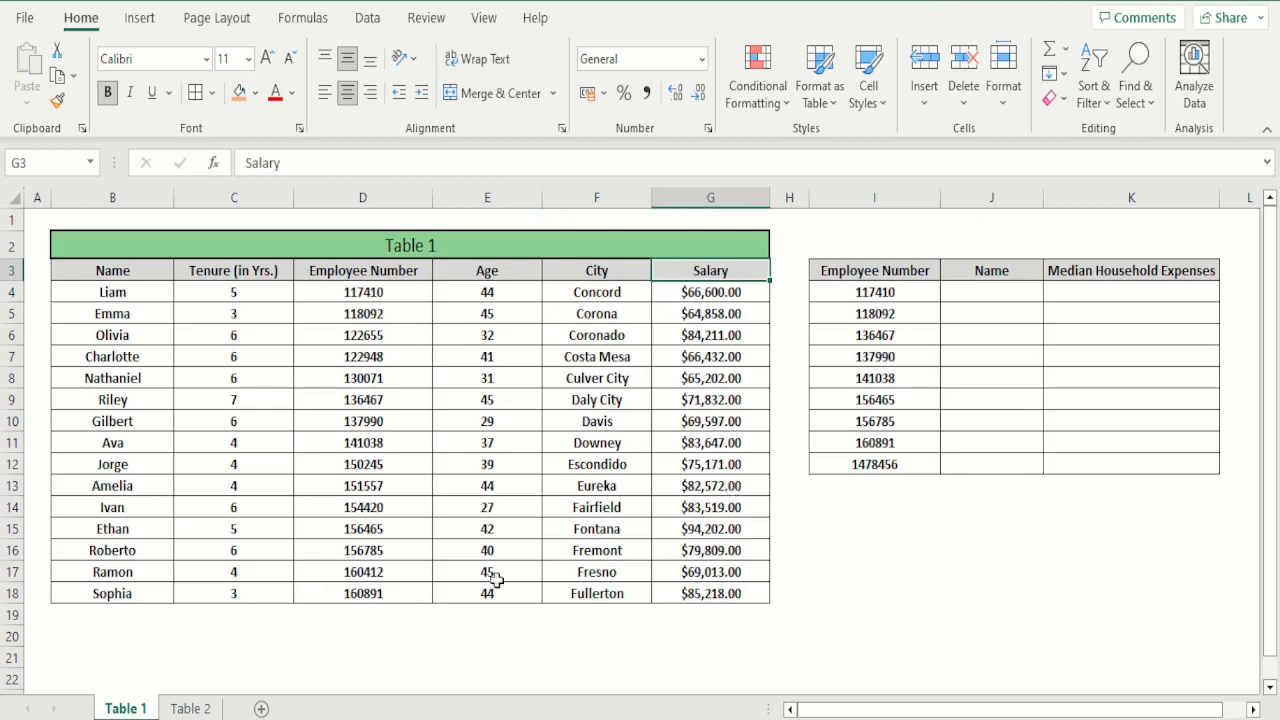
click(187, 708)
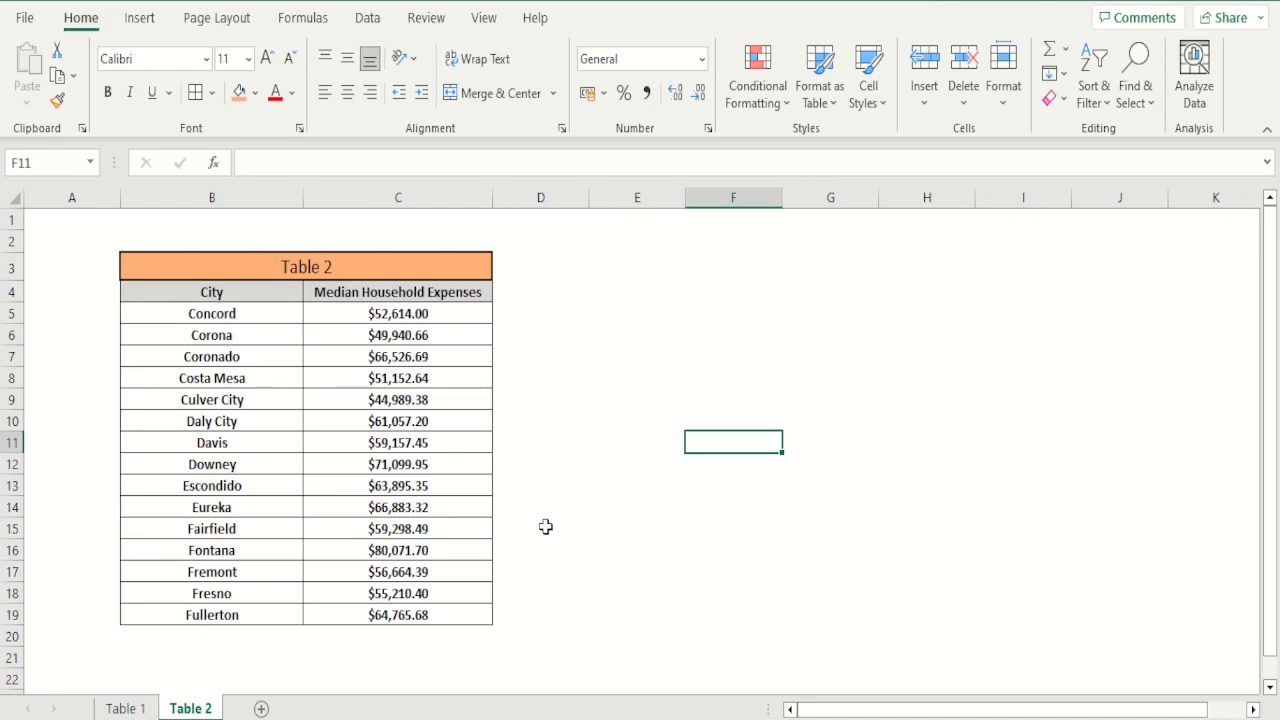
click(136, 708)
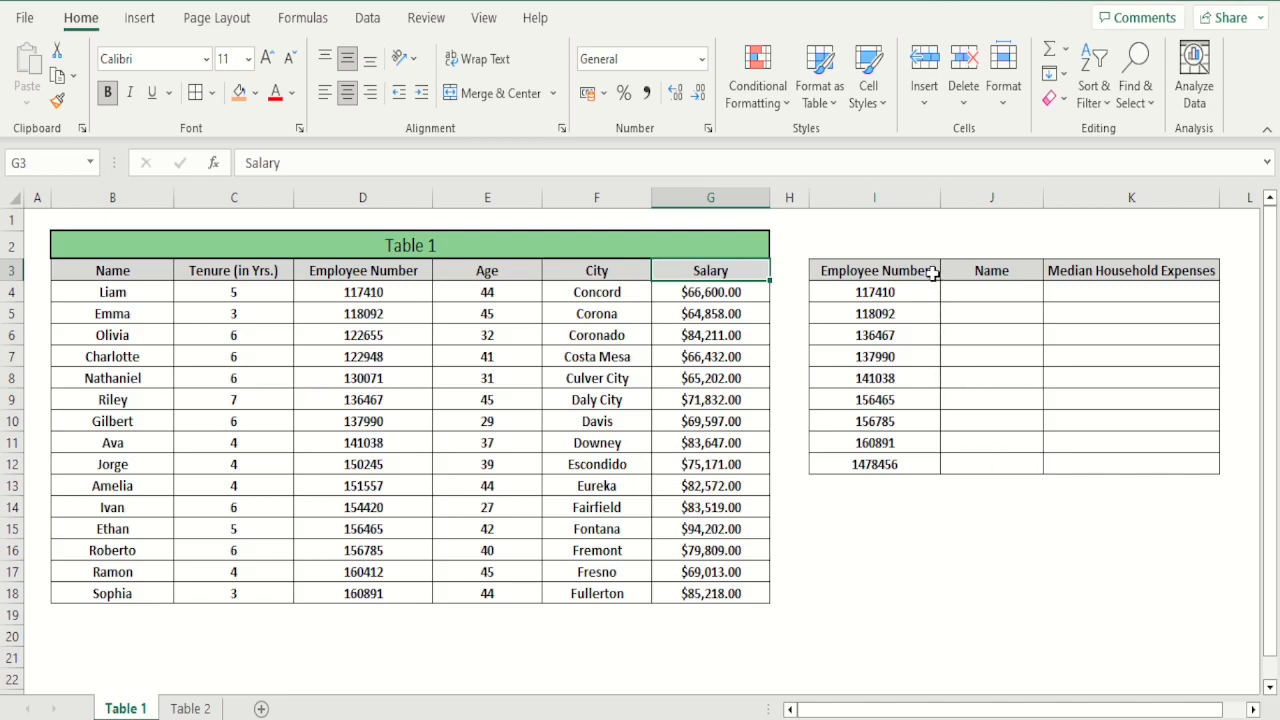
Examine the three columns of the employee lookup table and the Table 1 columns on either side of Employee Number
drag(931, 272, 918, 466)
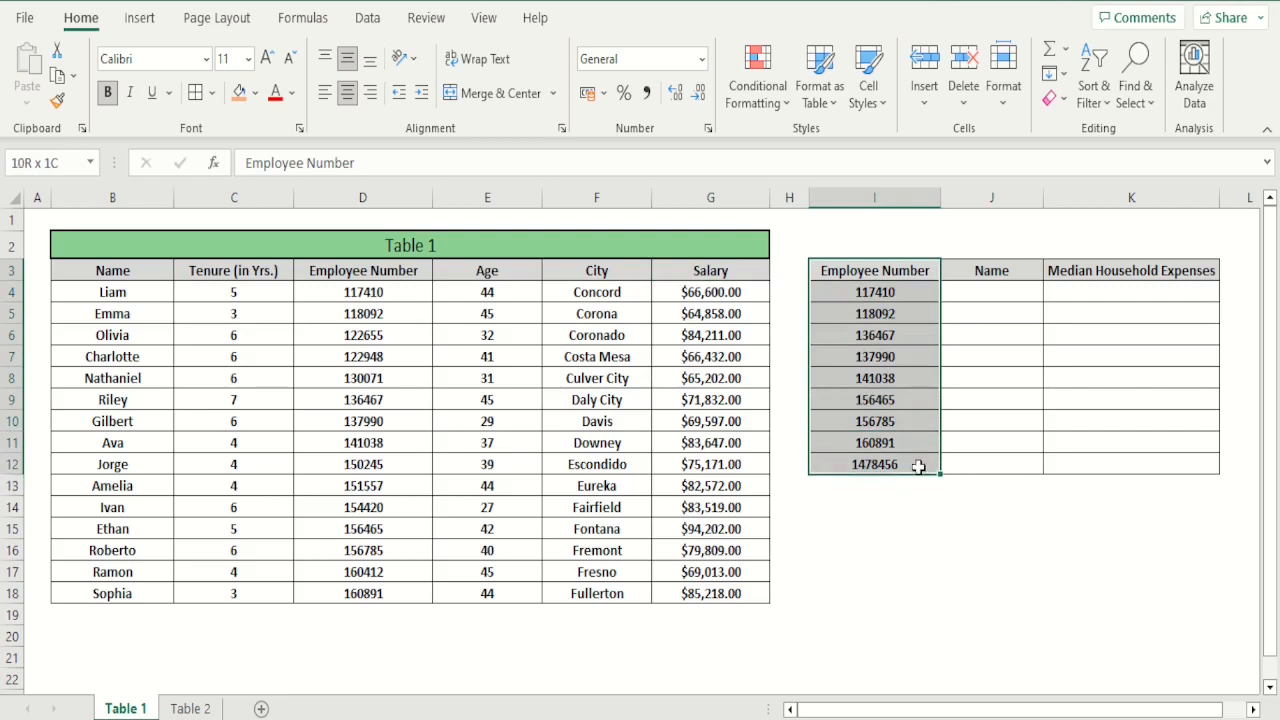
click(1011, 504)
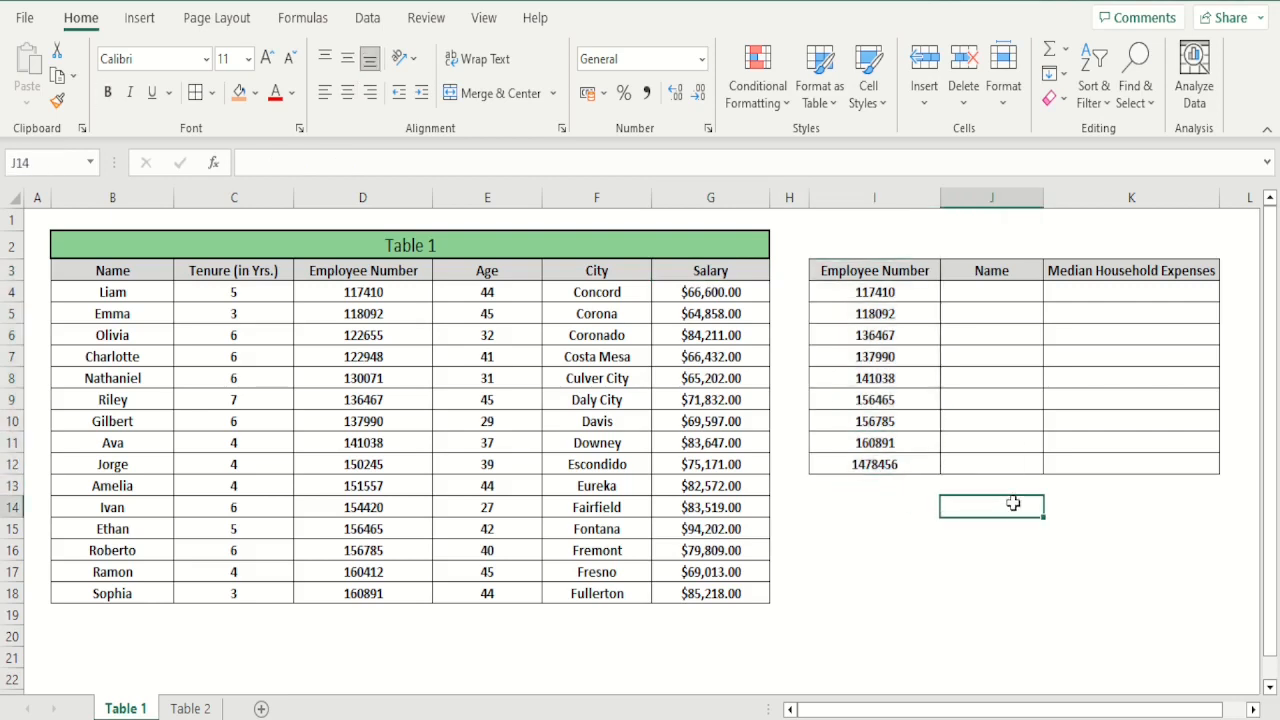
click(1032, 270)
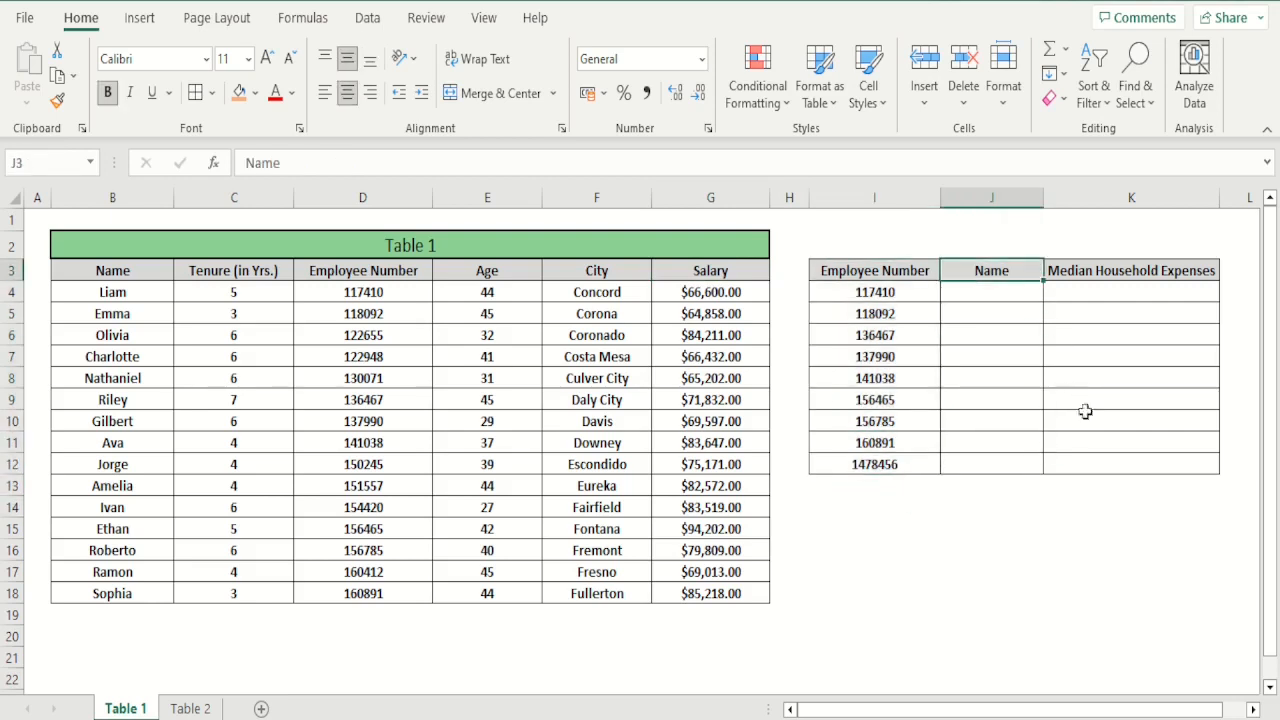
click(1111, 274)
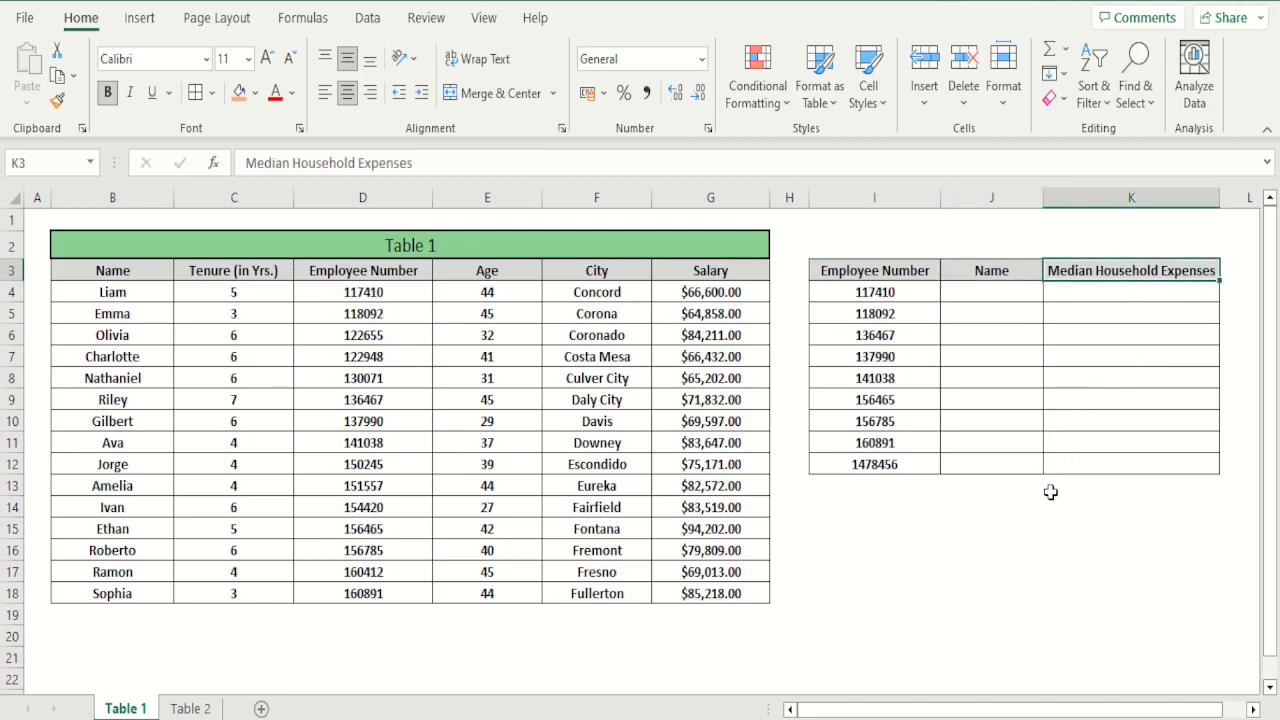
click(1037, 523)
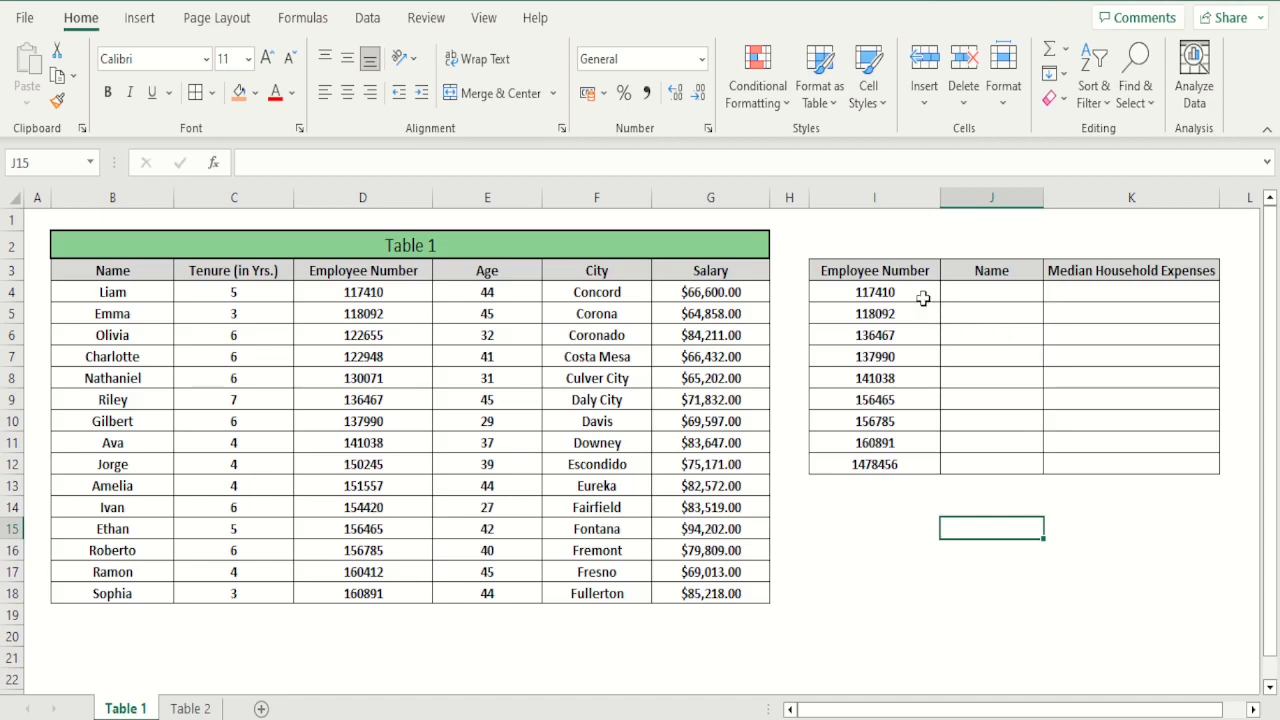
drag(922, 293, 928, 466)
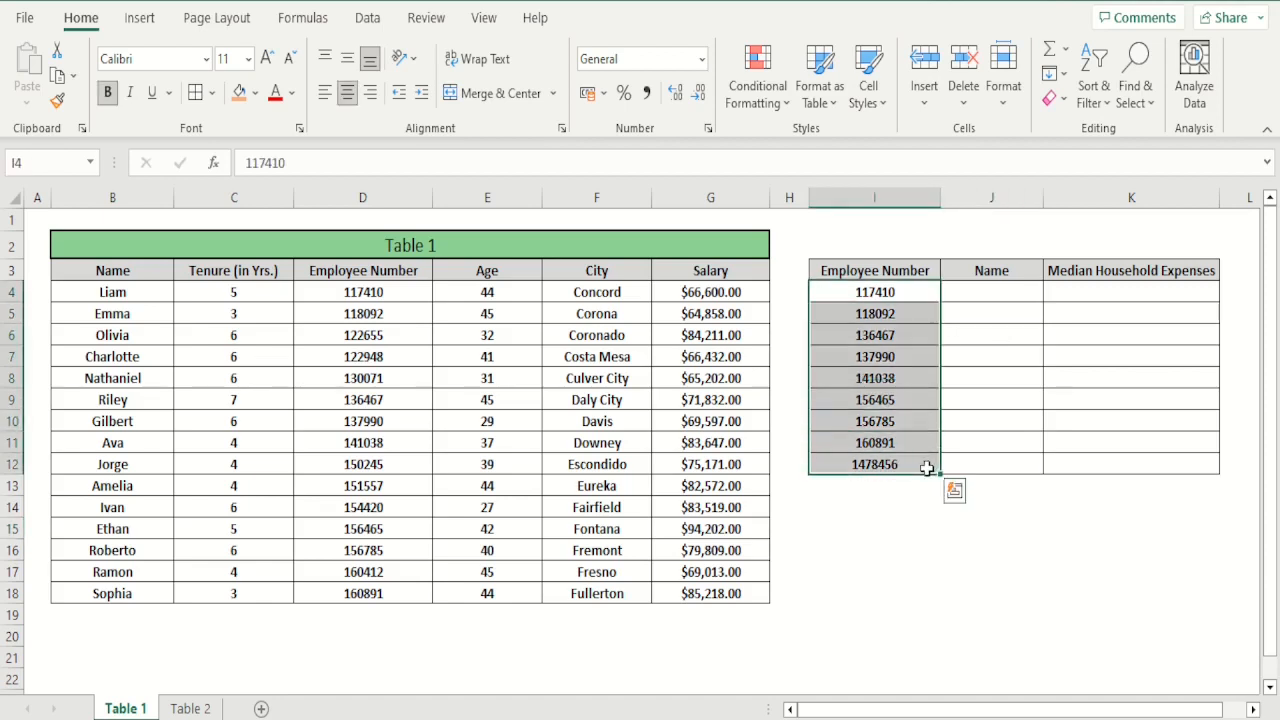
click(846, 528)
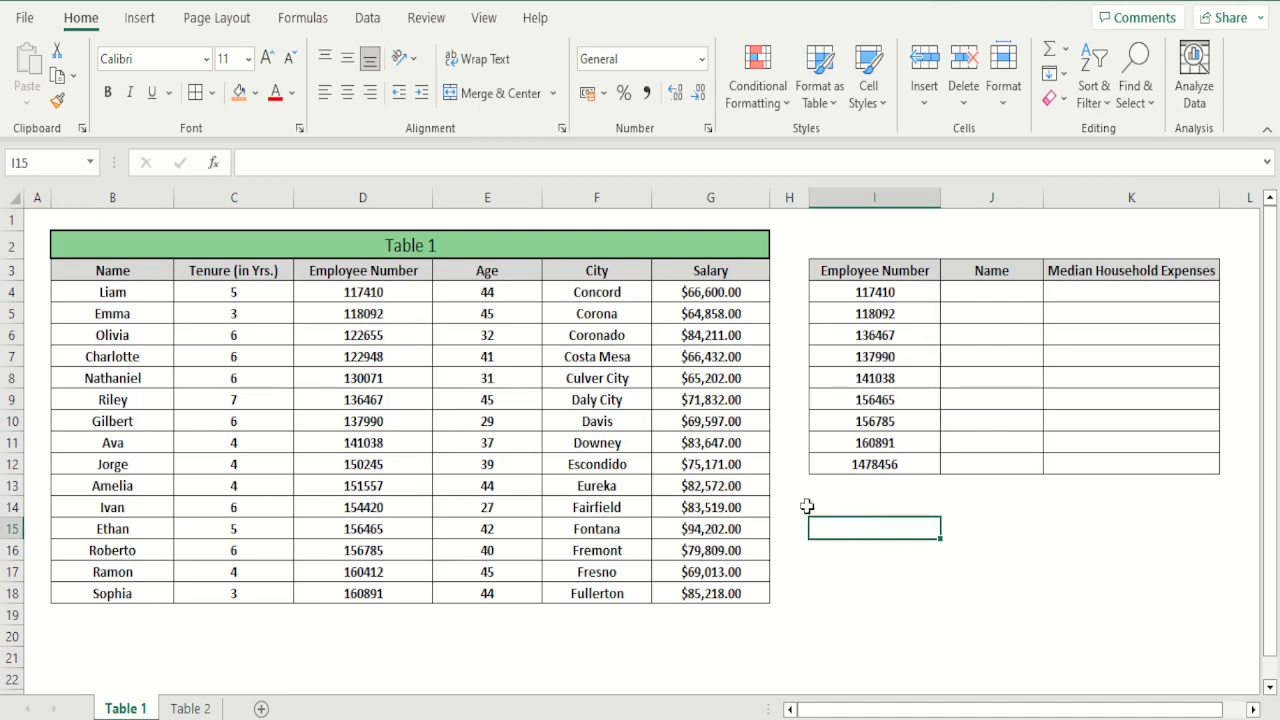
drag(495, 273, 680, 590)
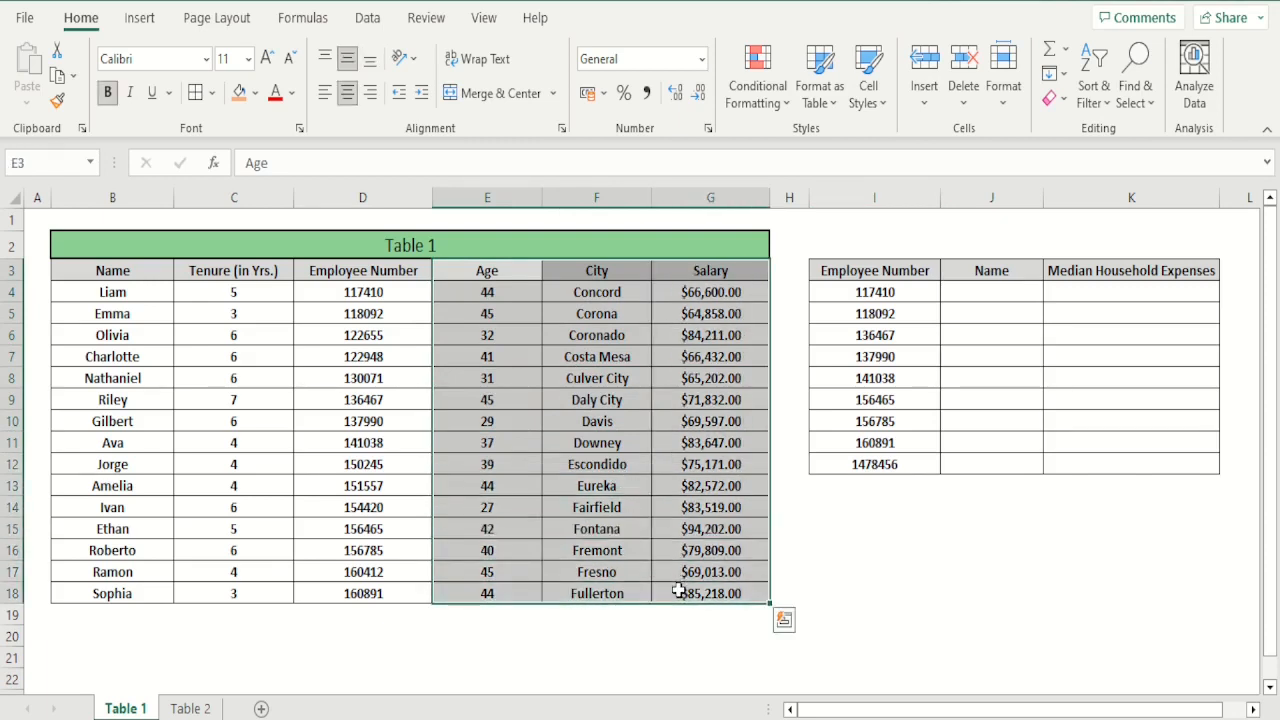
click(873, 567)
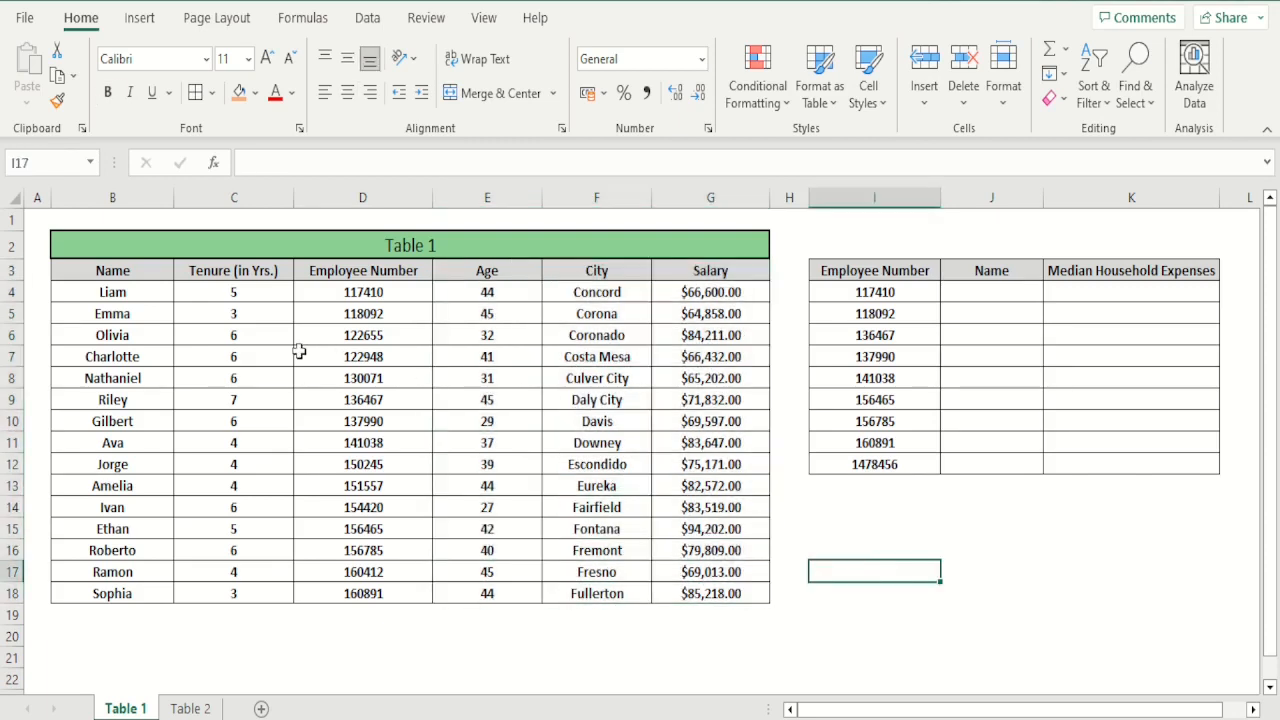
drag(284, 268, 180, 591)
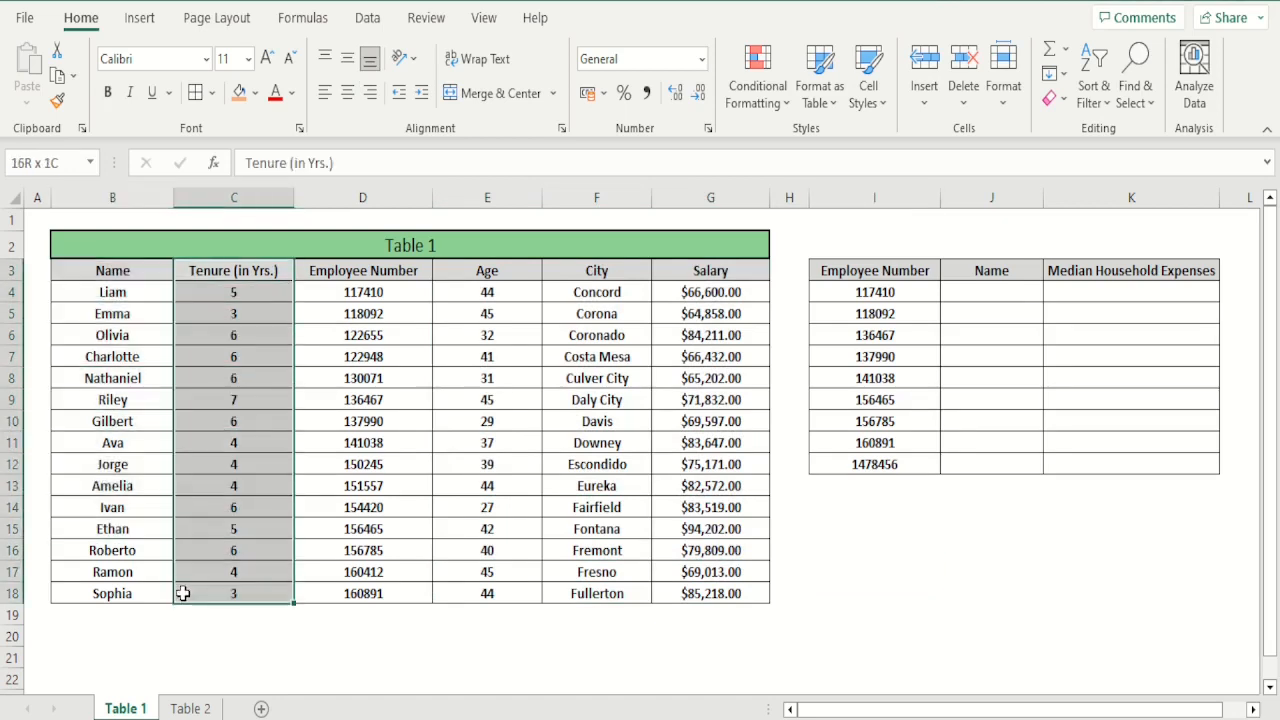
click(448, 556)
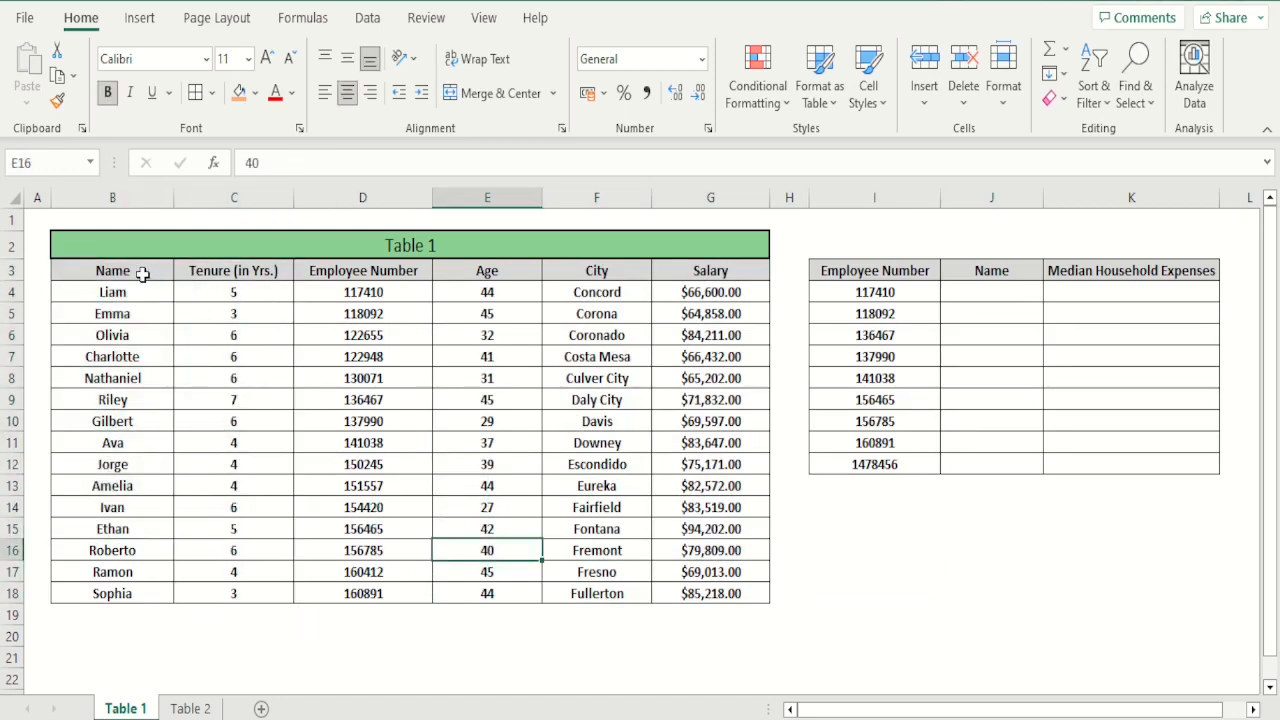
Fill the Name and Tenure columns of Table 1 (B3:C18) with light orange
drag(142, 272, 260, 593)
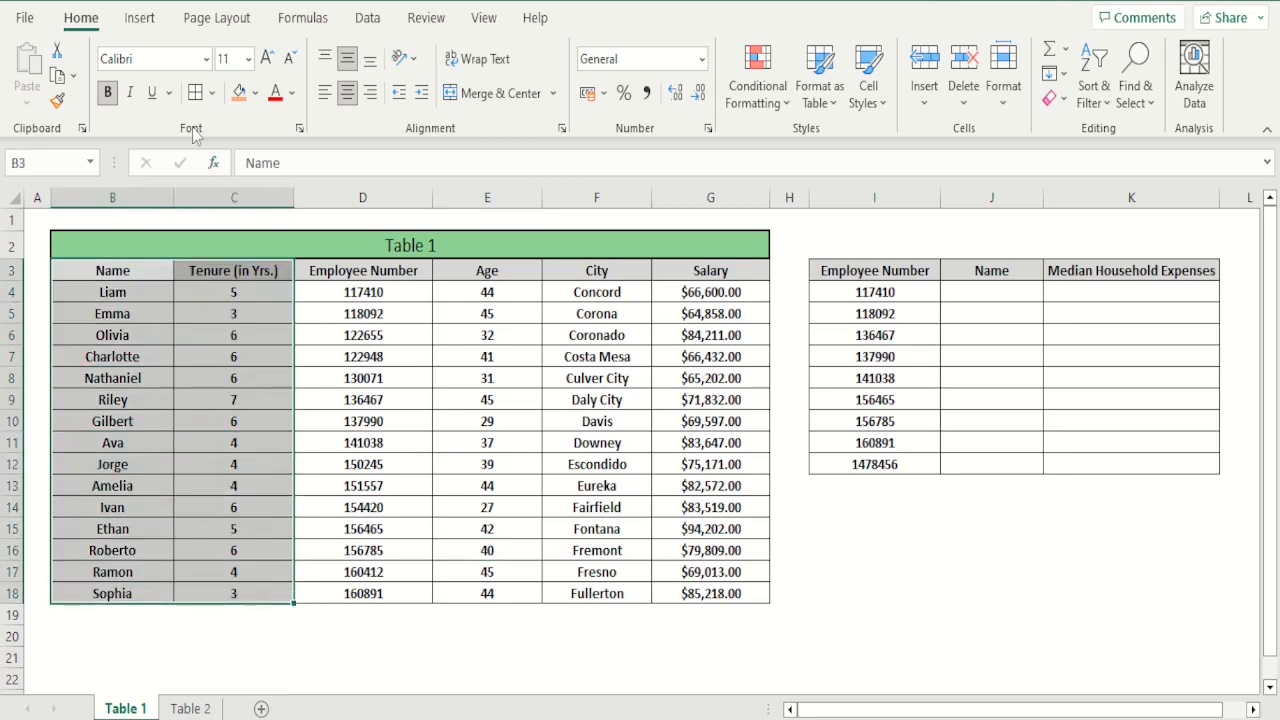
click(239, 92)
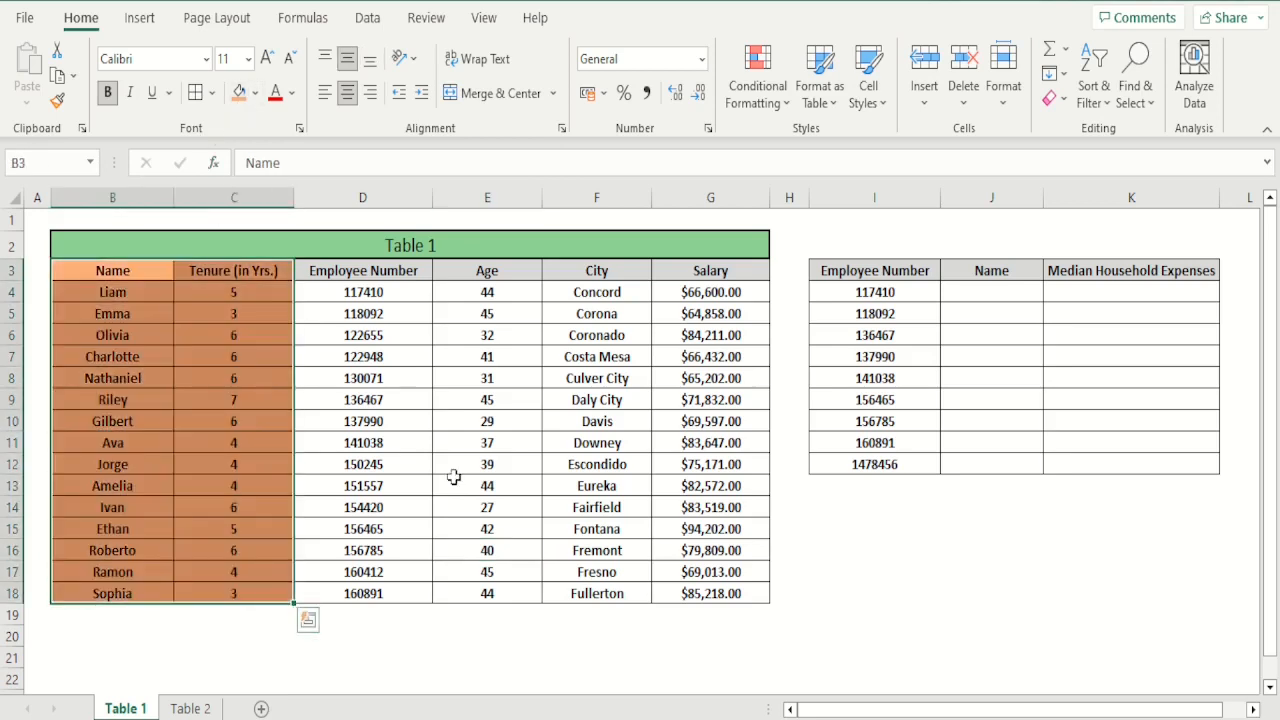
click(455, 480)
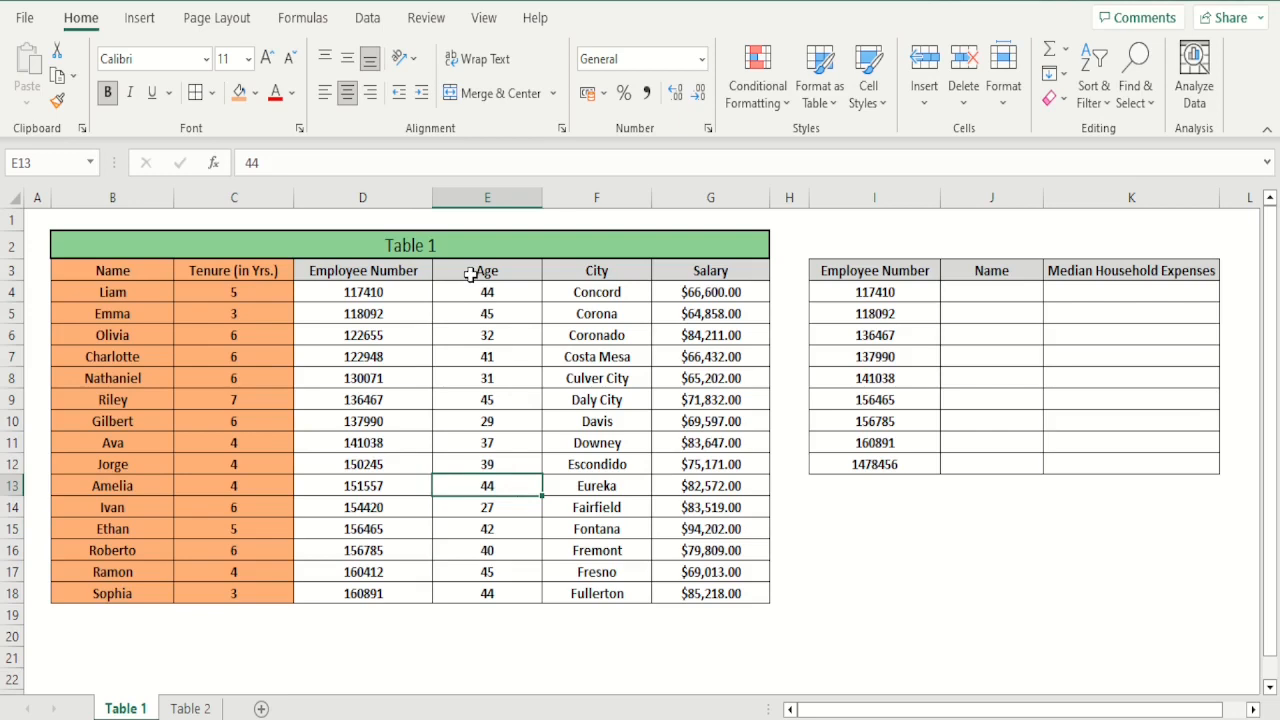
Fill the Age, City and Salary columns of Table 1 (E3:G18) with a medium blue theme color
drag(471, 274, 692, 582)
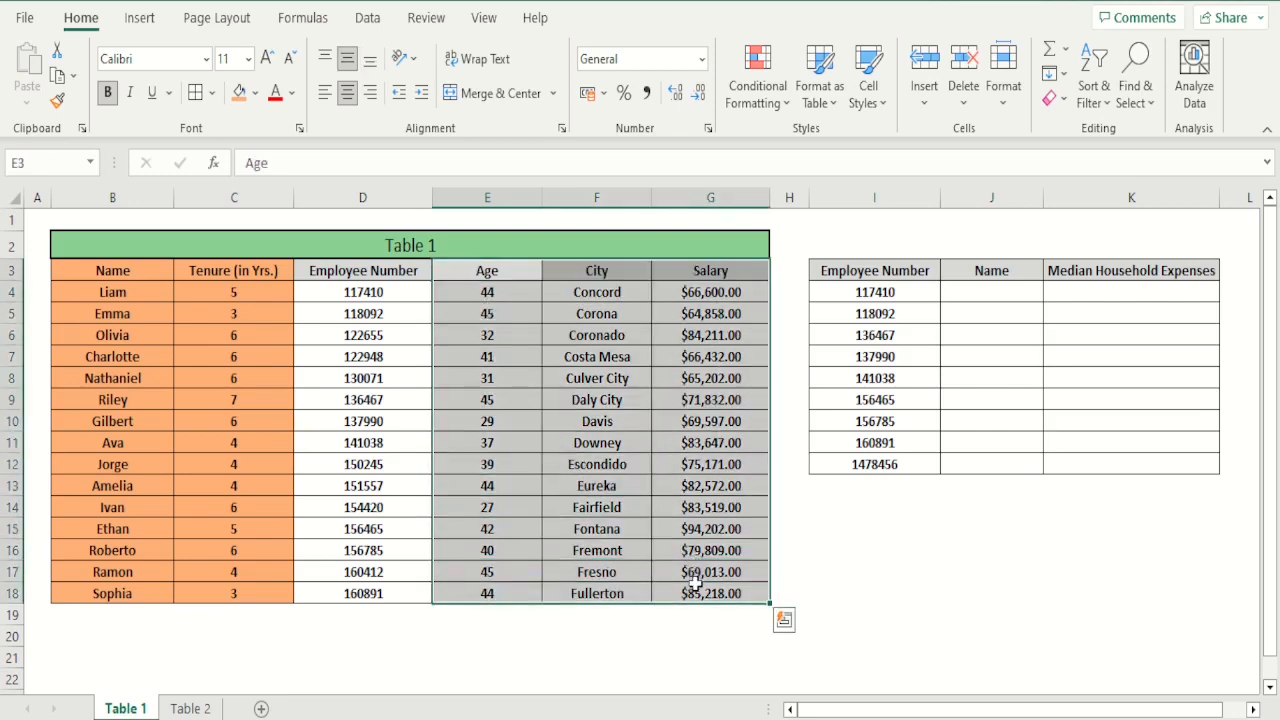
click(256, 92)
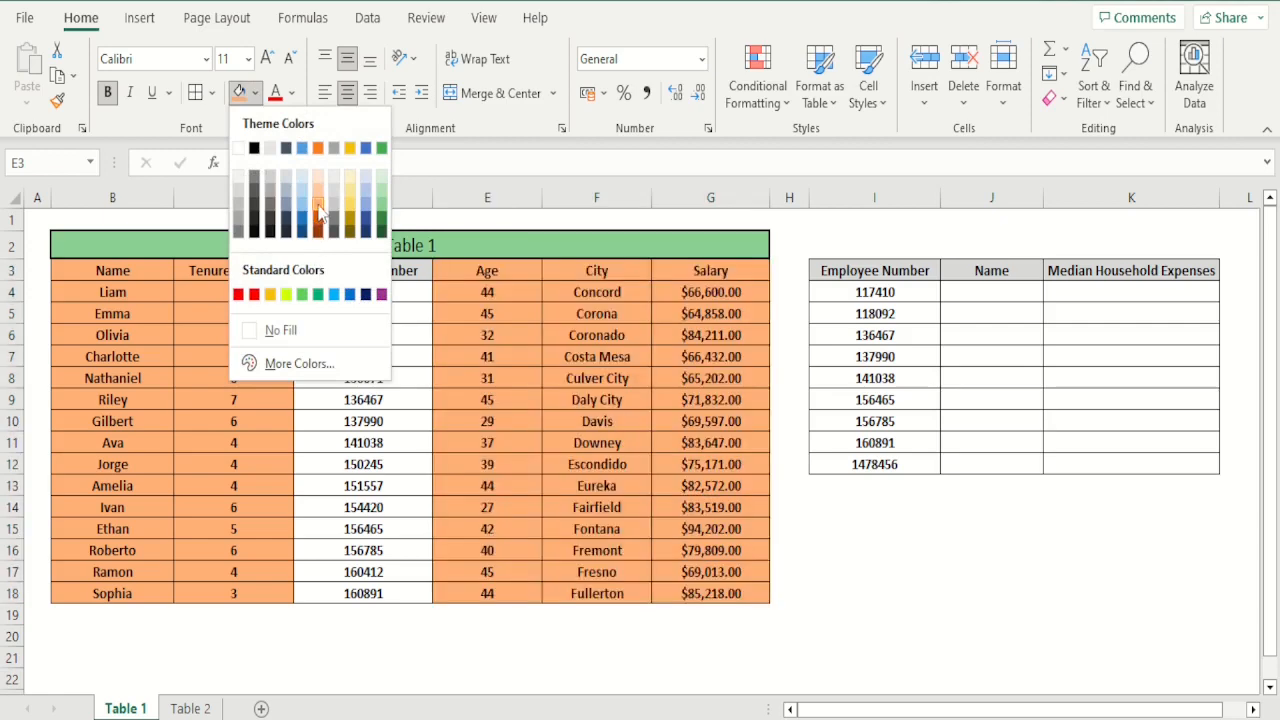
click(318, 214)
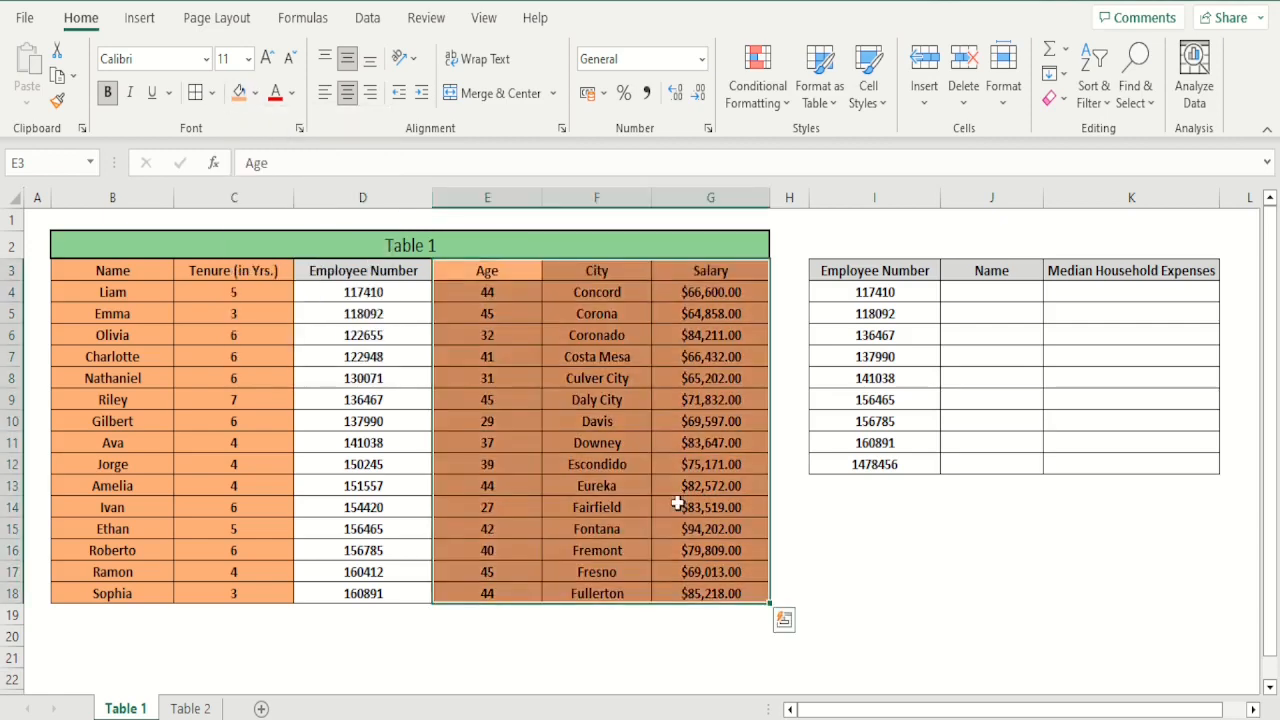
click(256, 92)
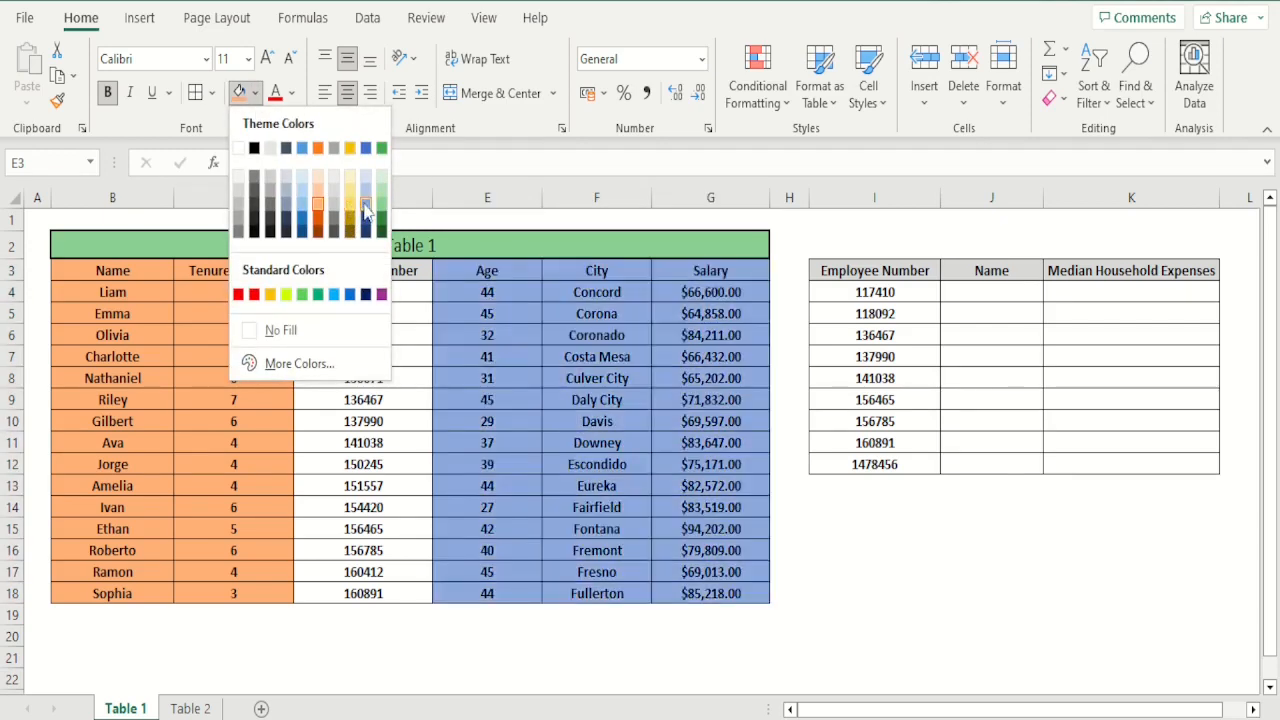
click(366, 207)
click(843, 557)
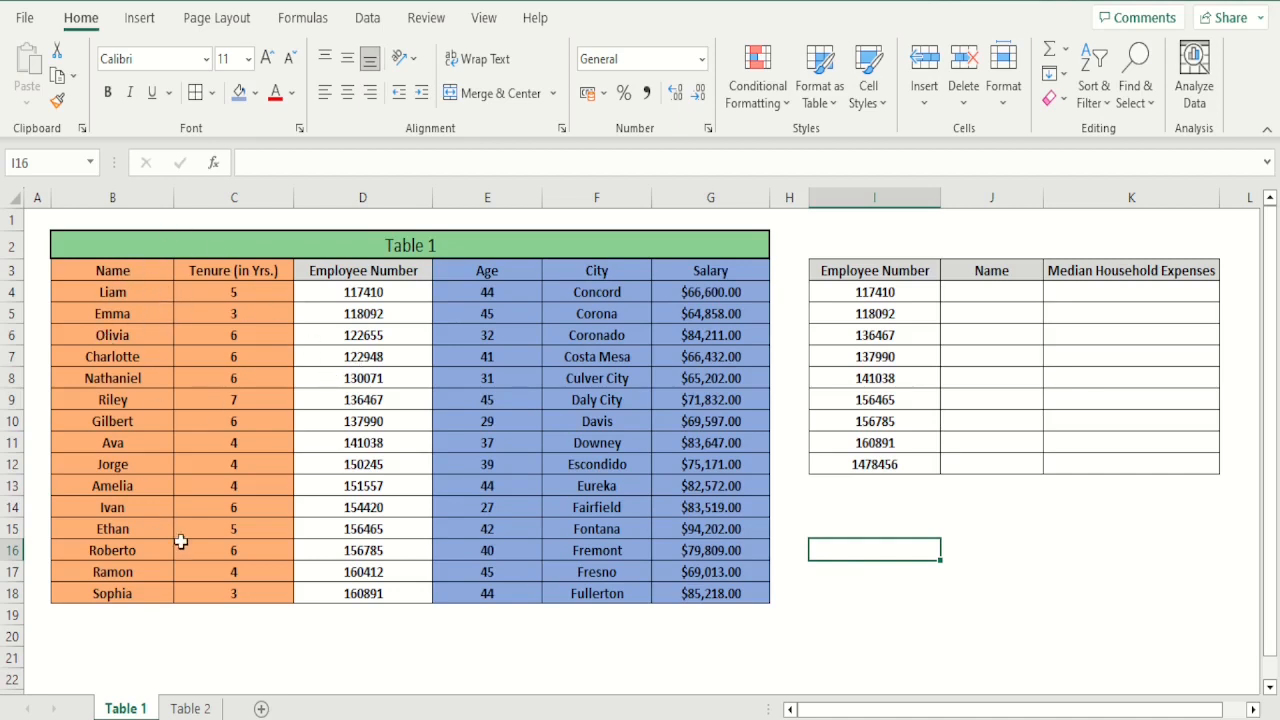
Begin an XLOOKUP formula in J4 with I4 as lookup value, D4:D18 as lookup array and B4:B18 as return array
click(1012, 293)
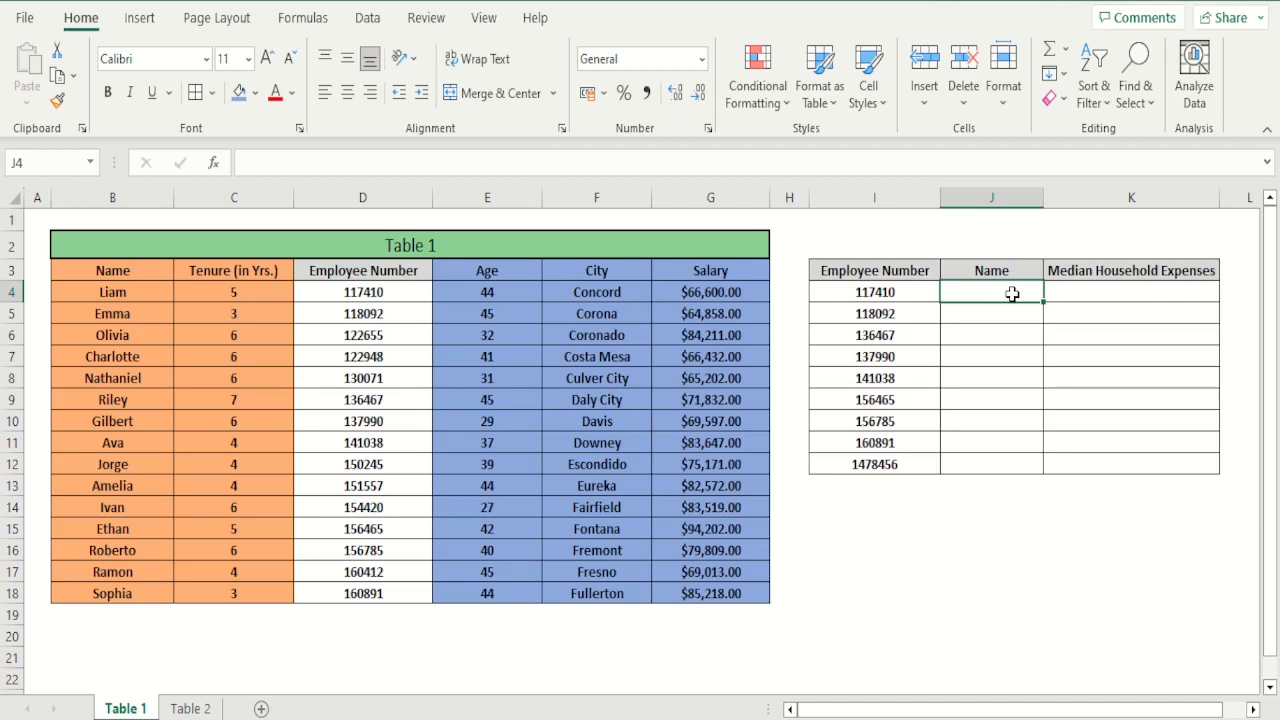
text(=)
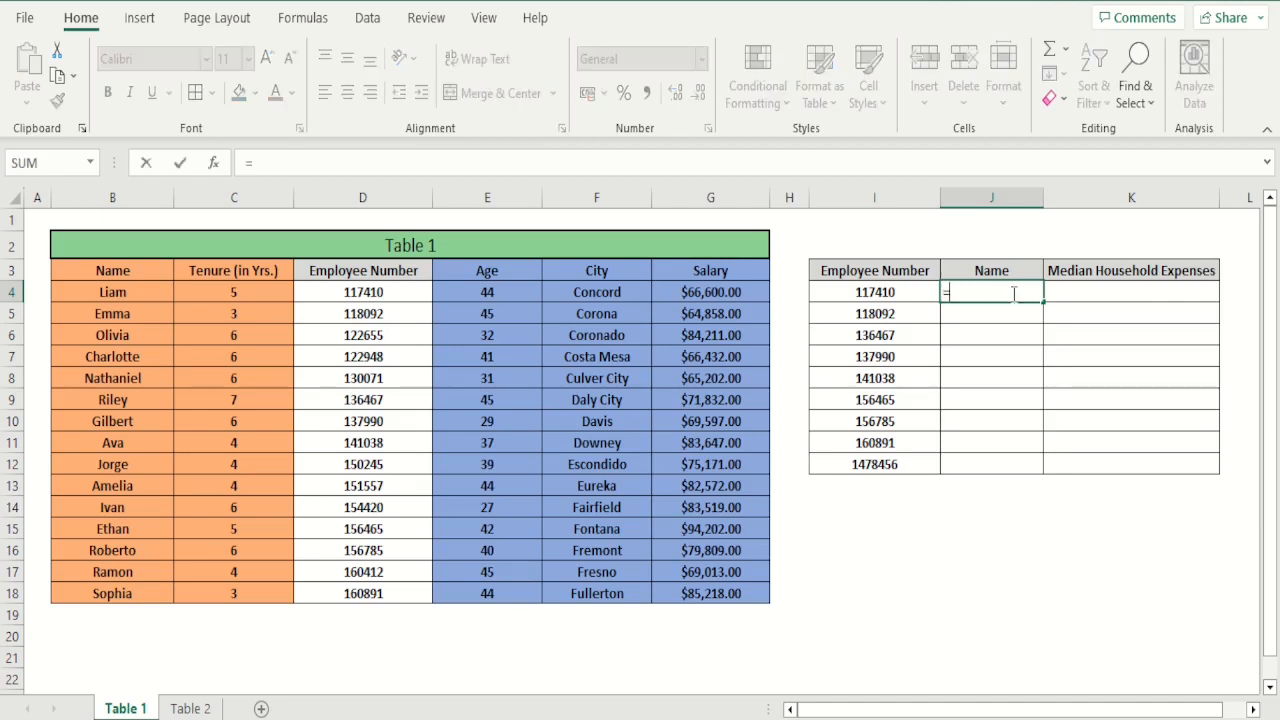
text(xlooku)
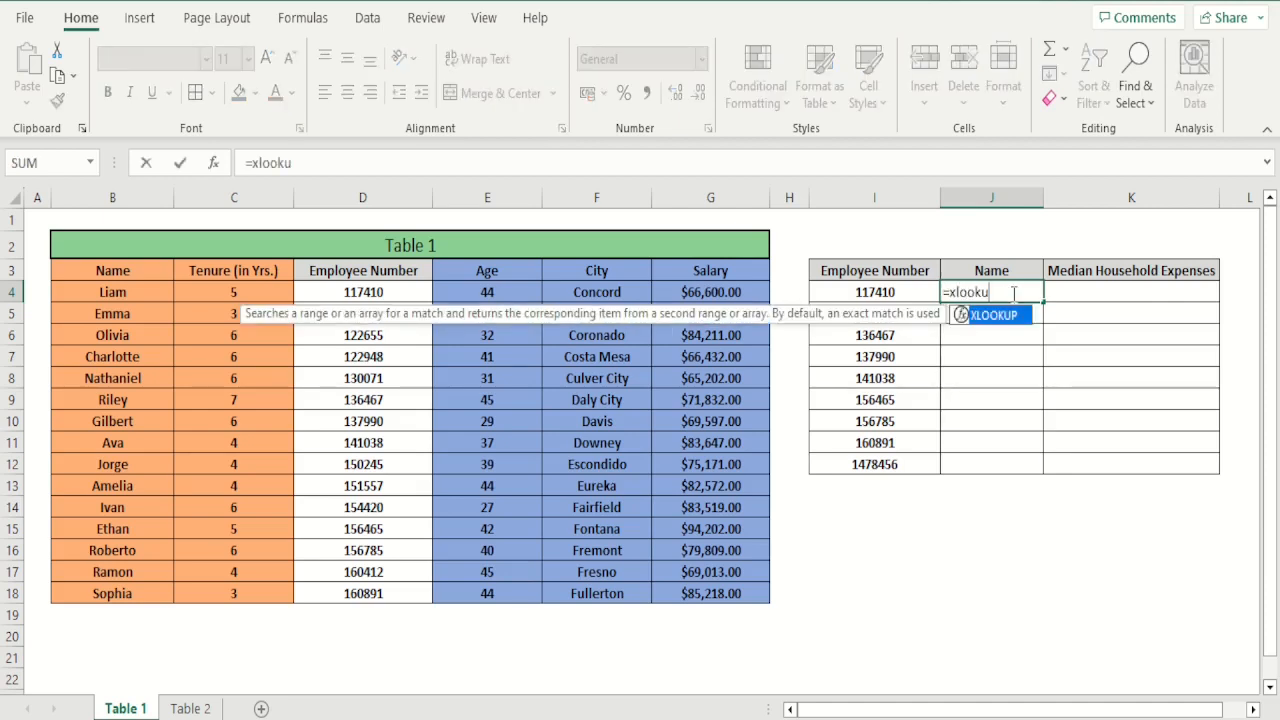
text(p()
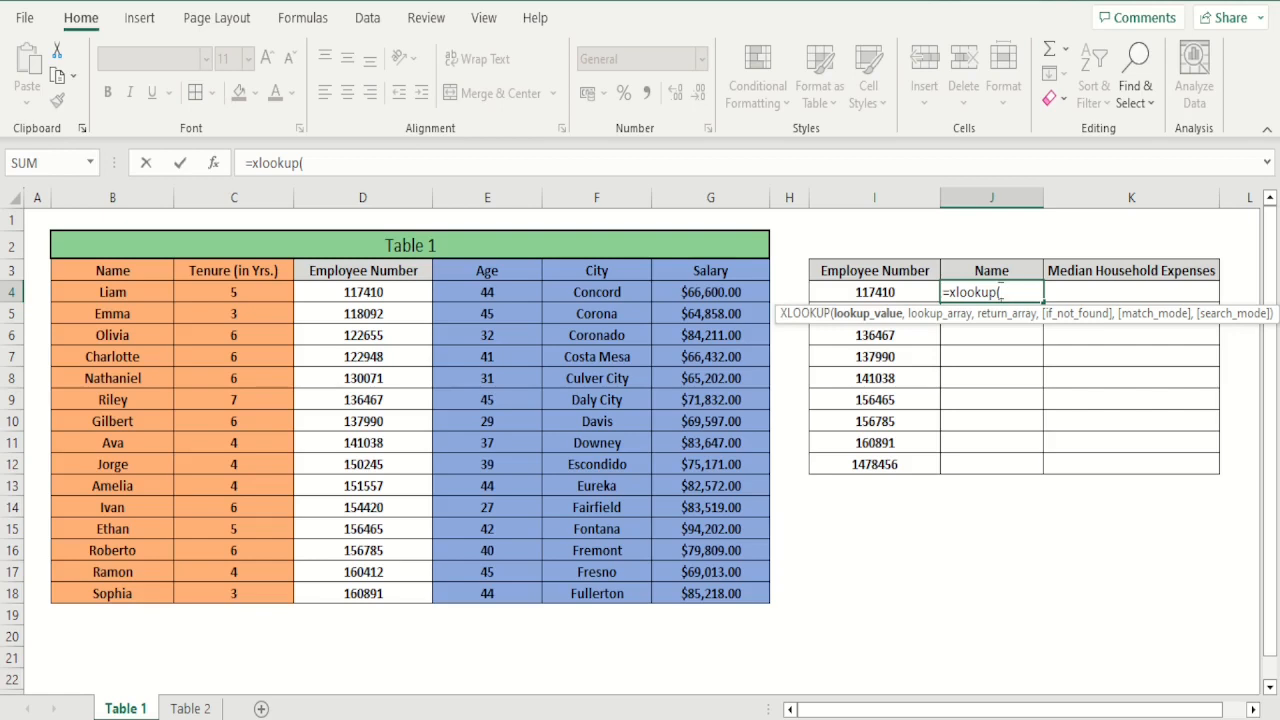
click(881, 292)
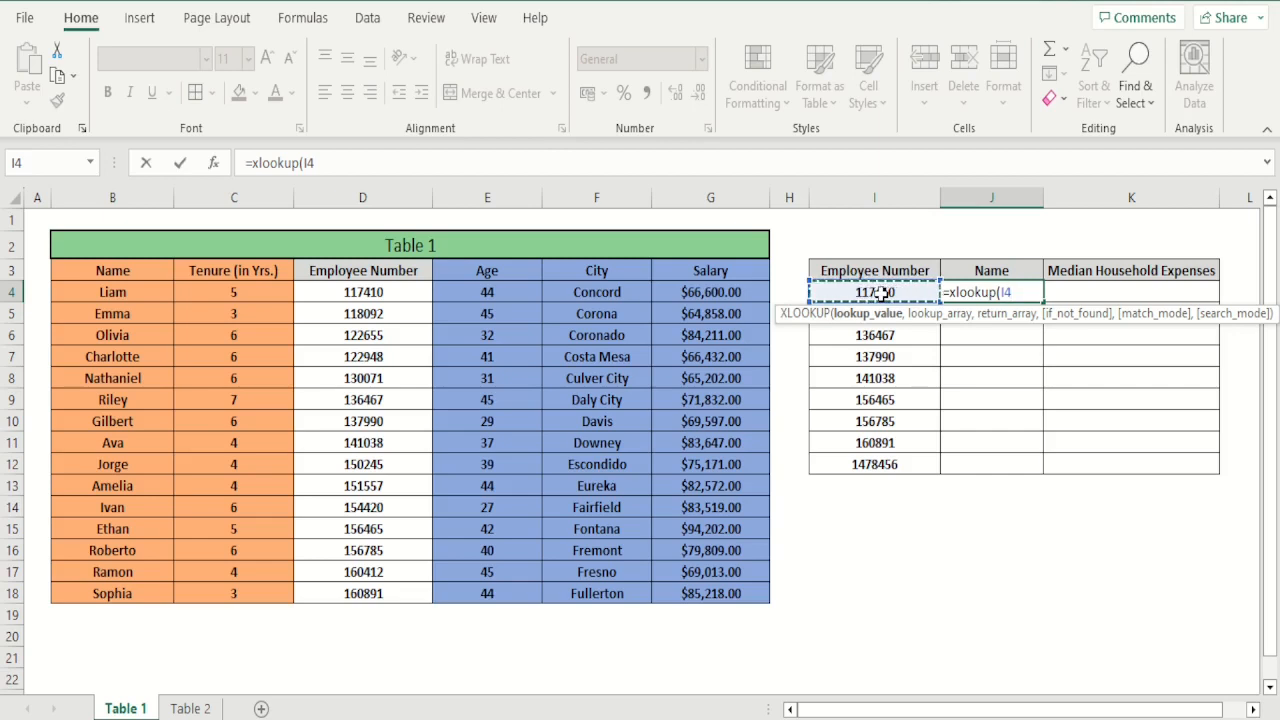
text(,)
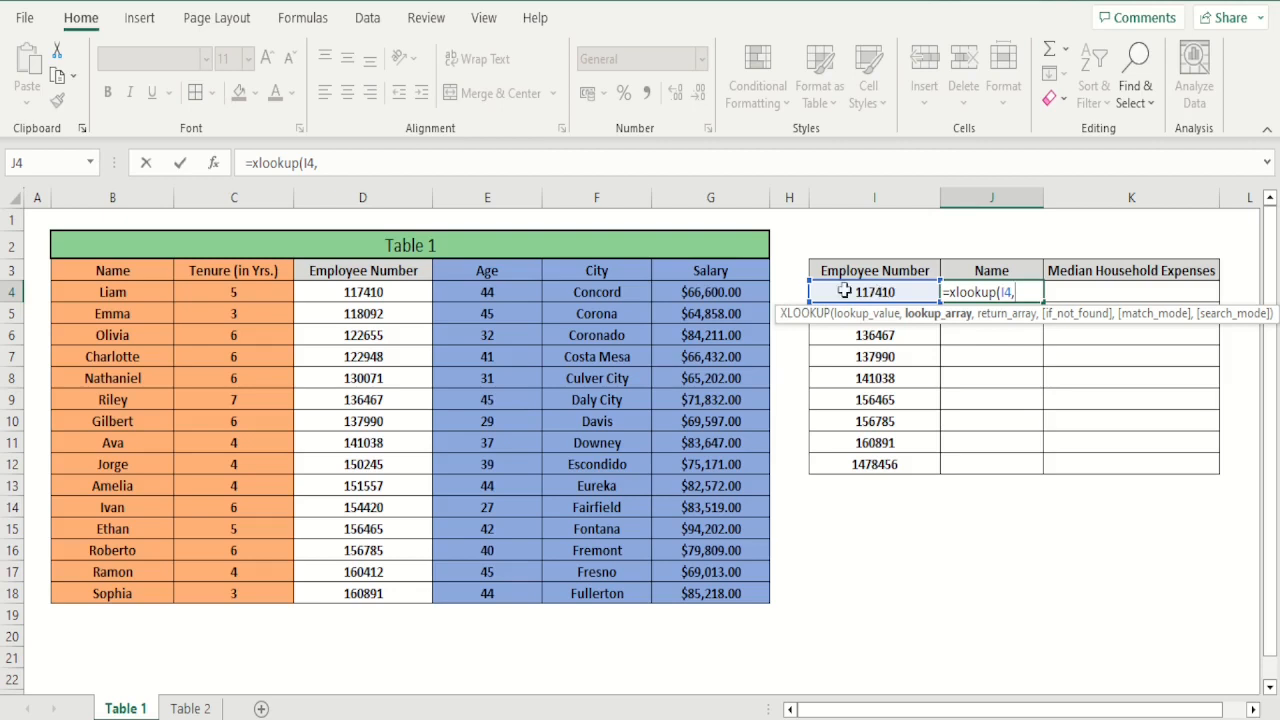
drag(386, 290, 385, 593)
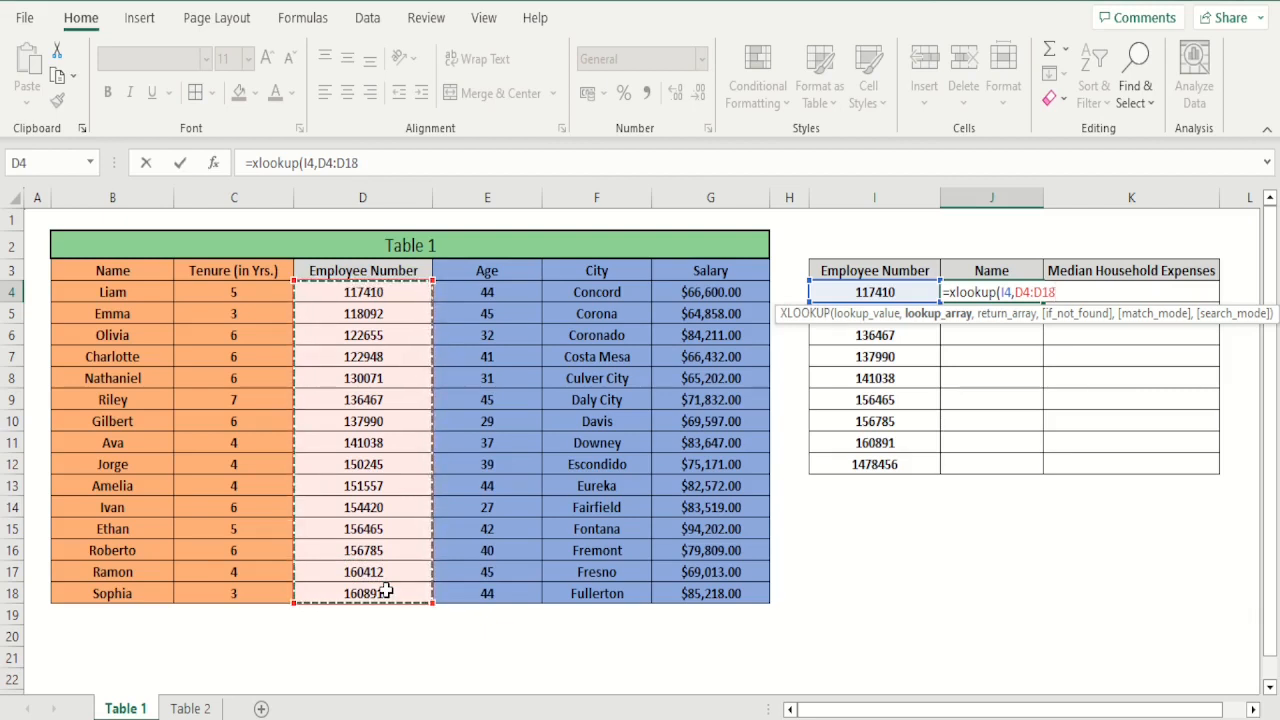
text(,)
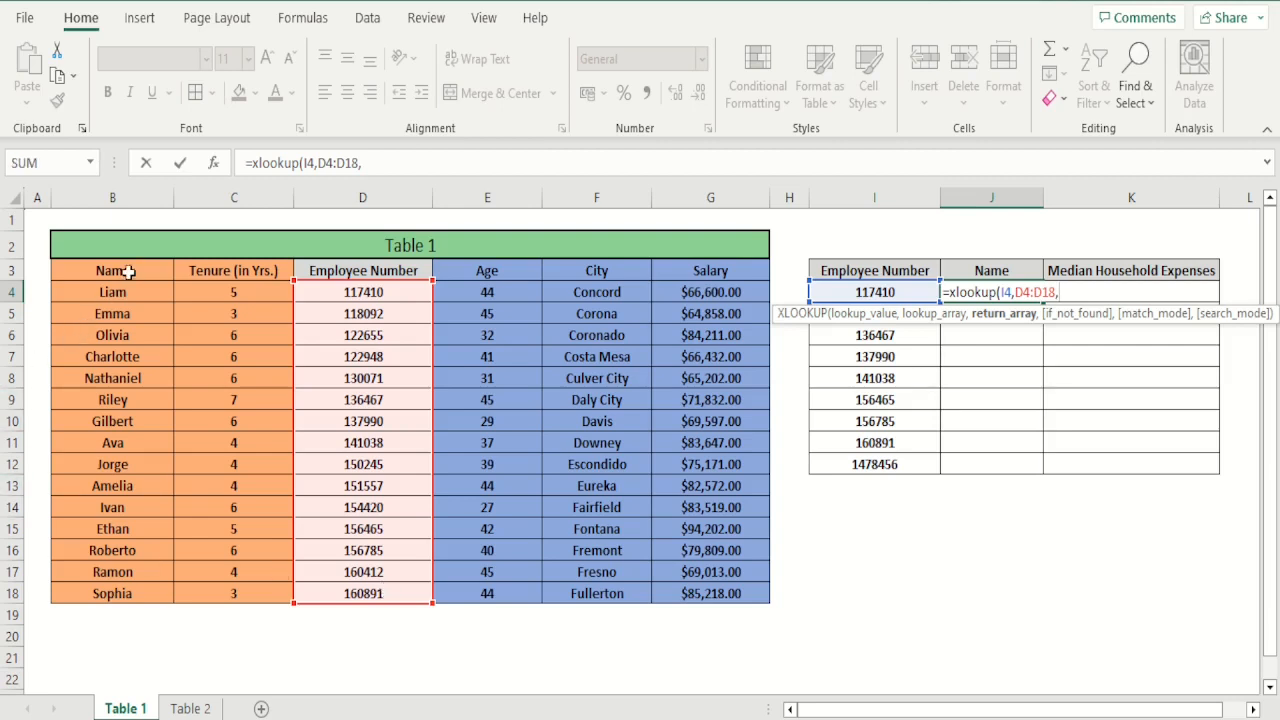
drag(123, 292, 115, 591)
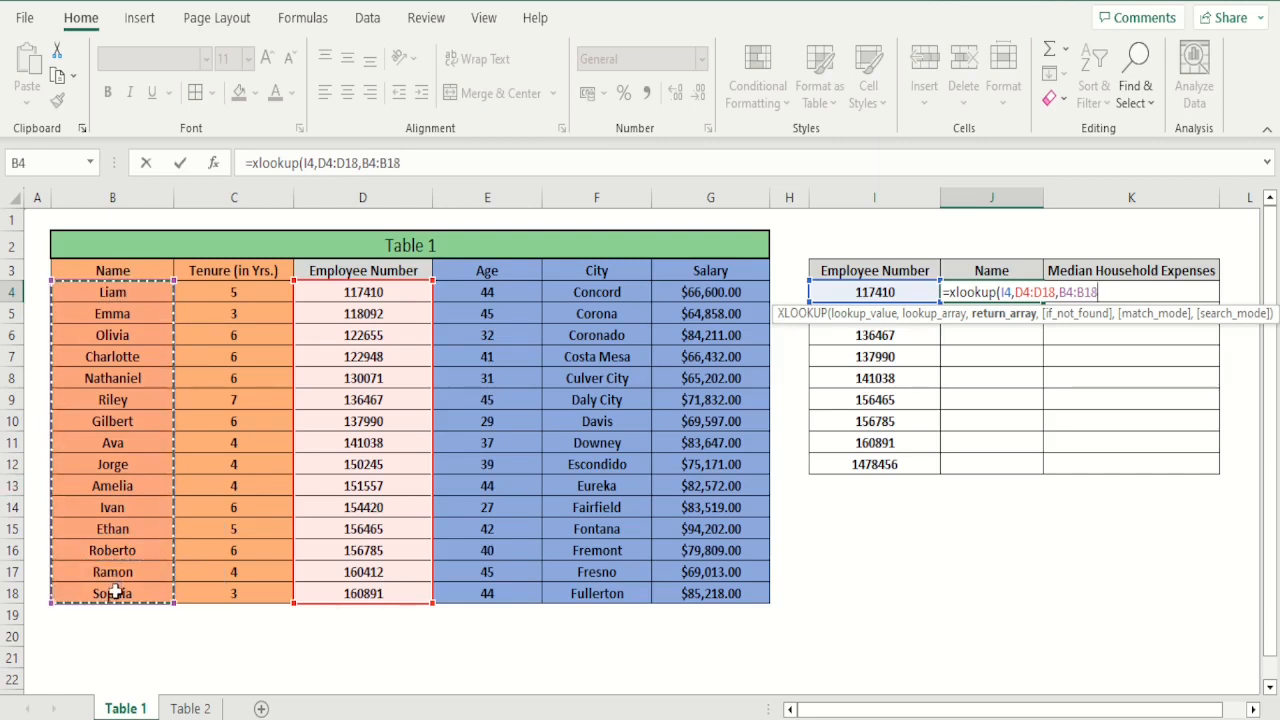
Add "employee # not found" as the if_not_found argument of the J4 XLOOKUP formula
text(,)
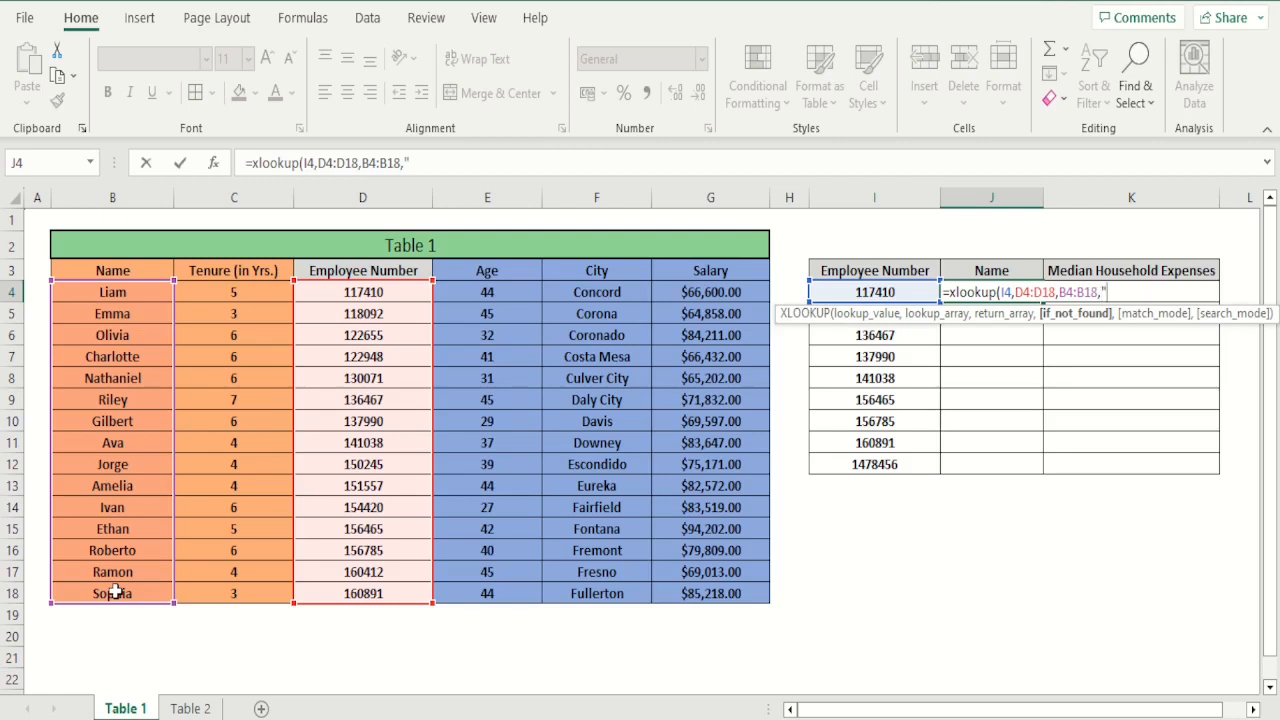
text(emploe)
key(BackSpace)
text(yee #)
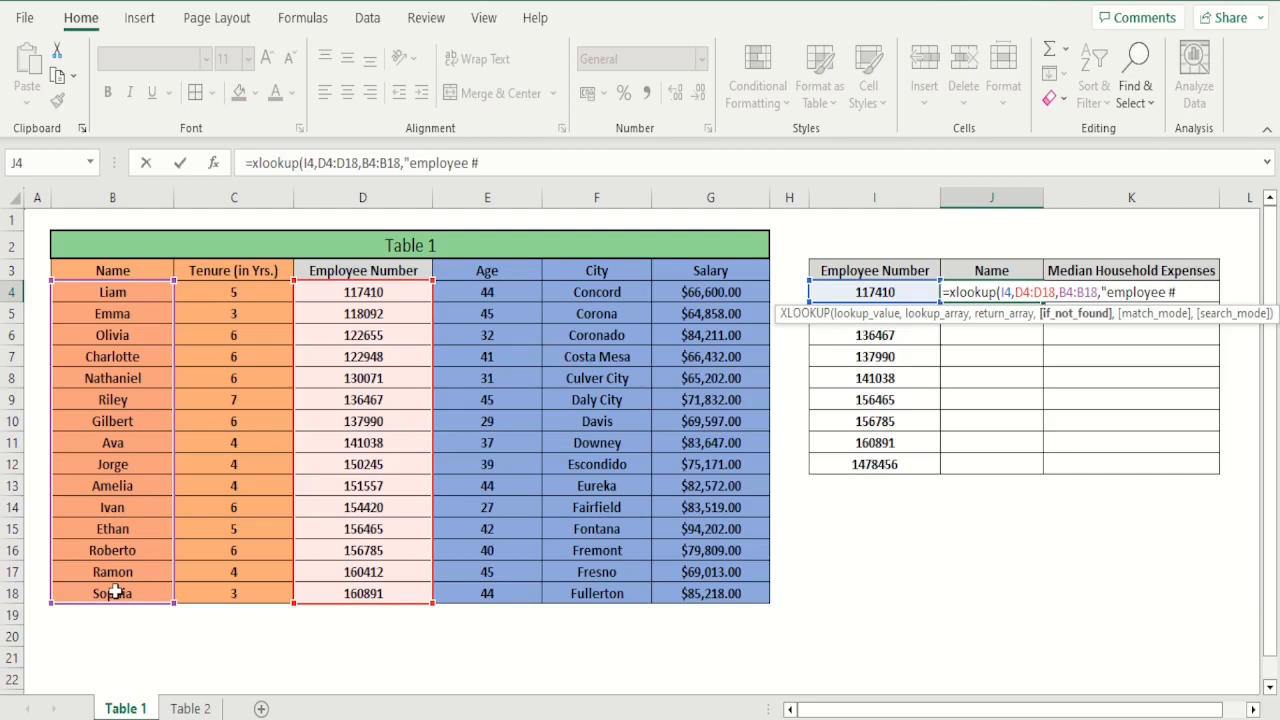
text( not foun)
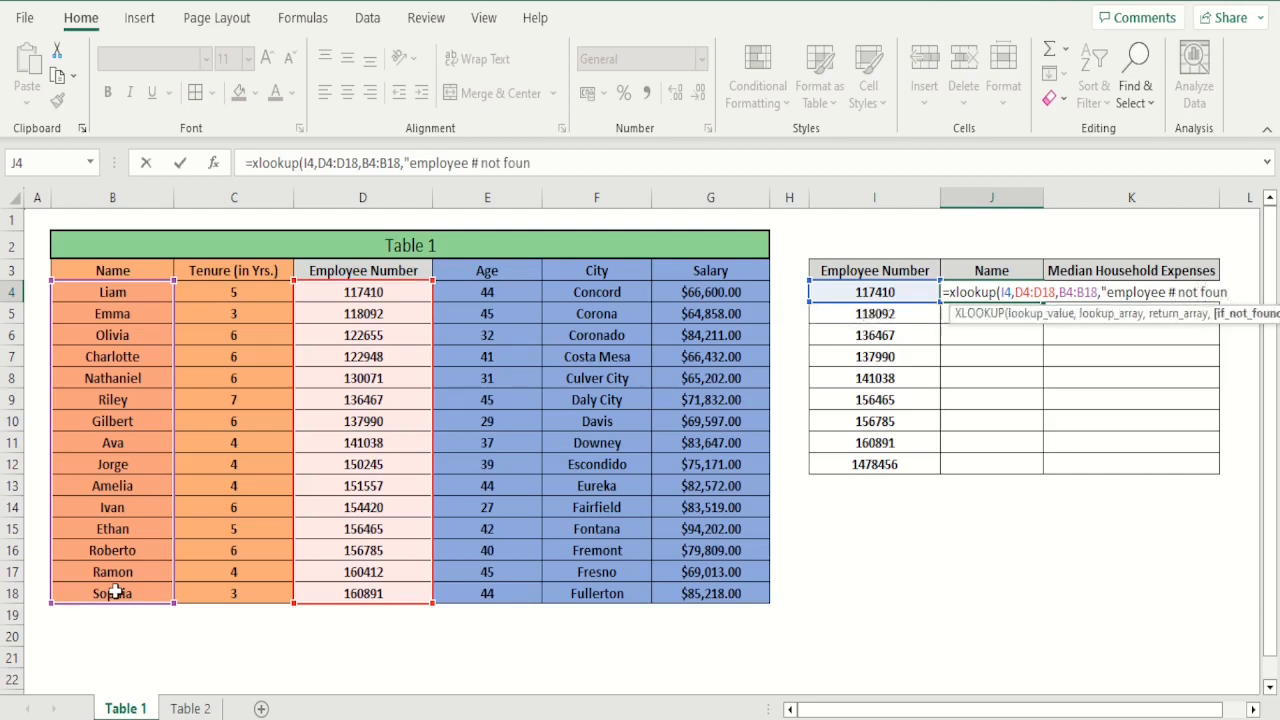
text(d")
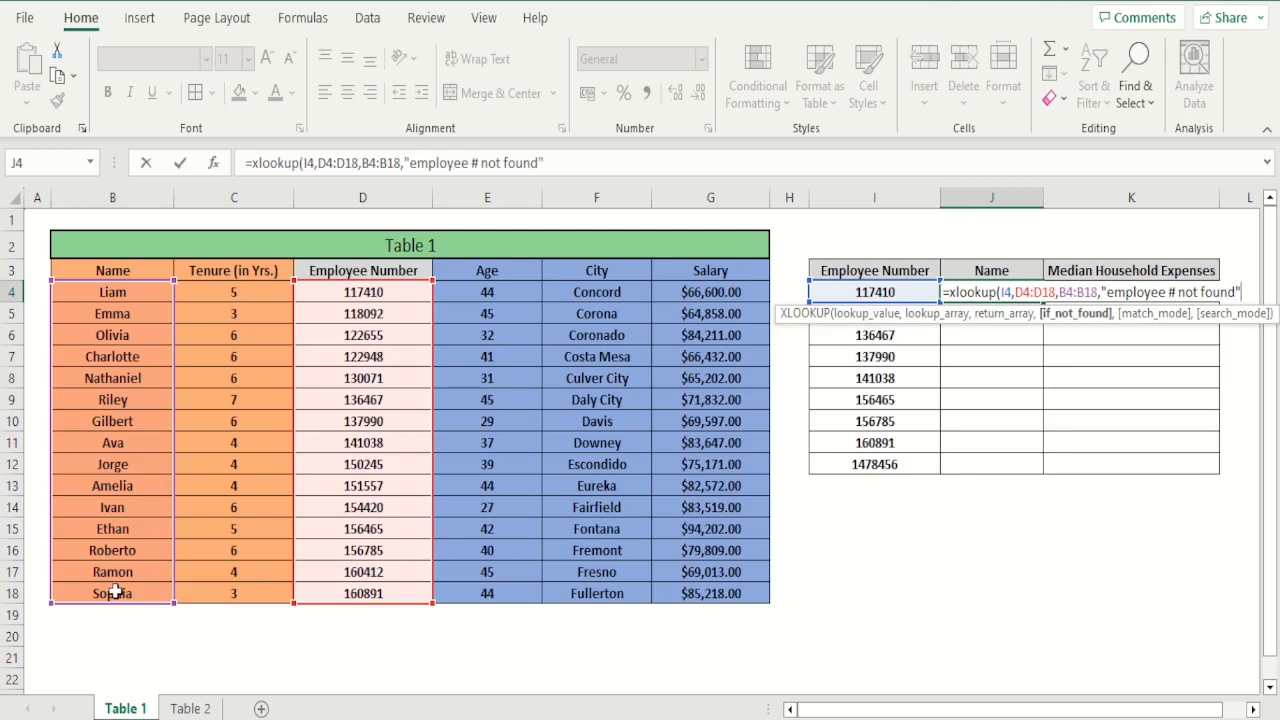
text(,)
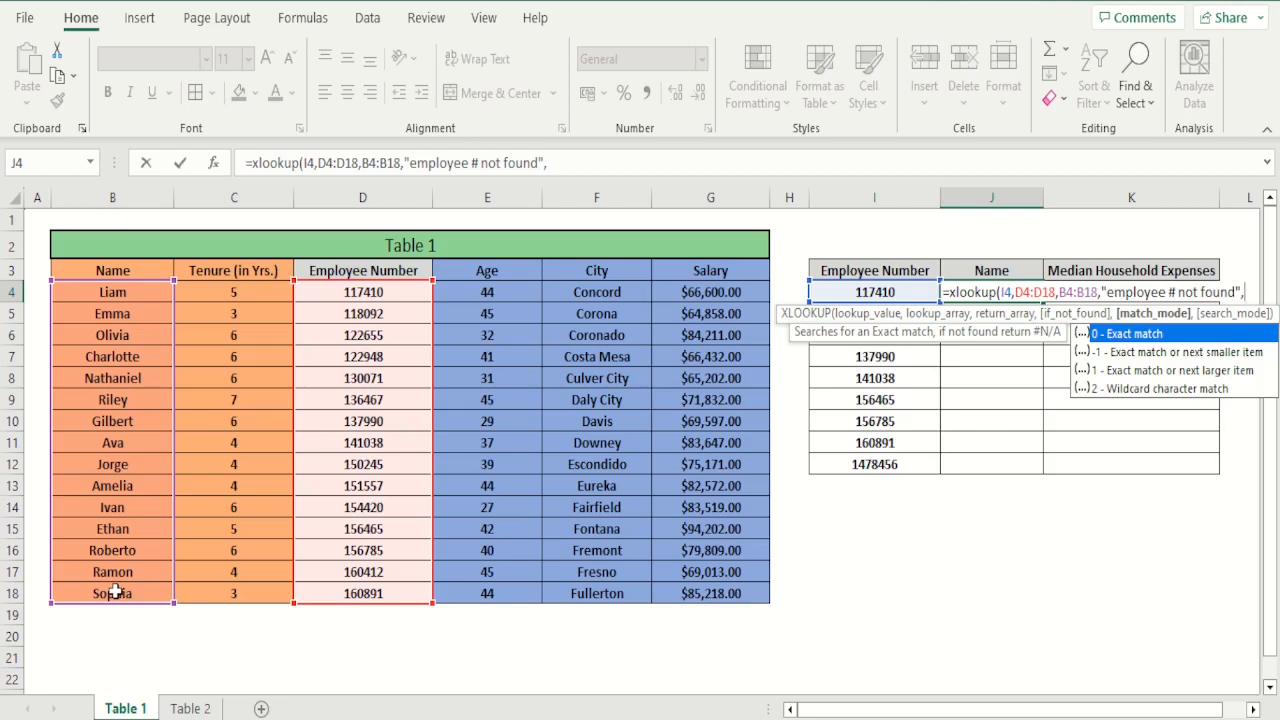
Set the match mode to 0 (exact match) and the search mode to 1 (first-to-last), and close the formula
text(0,)
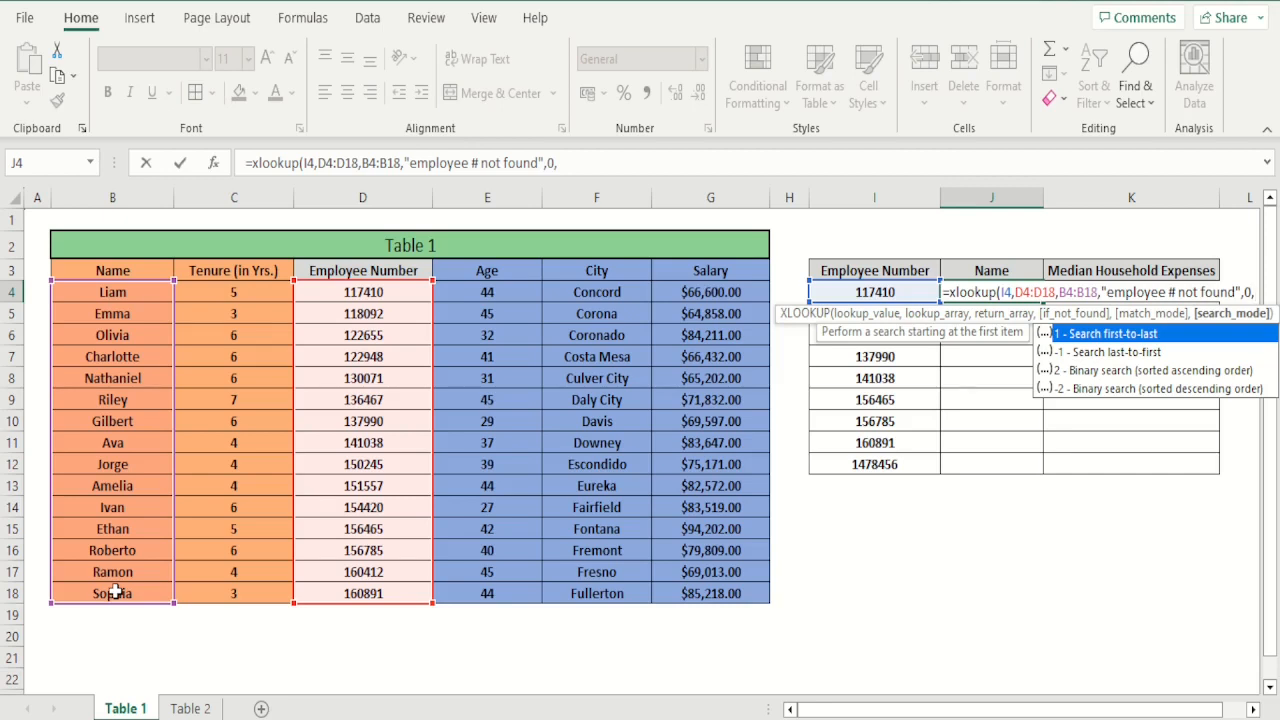
text(1)
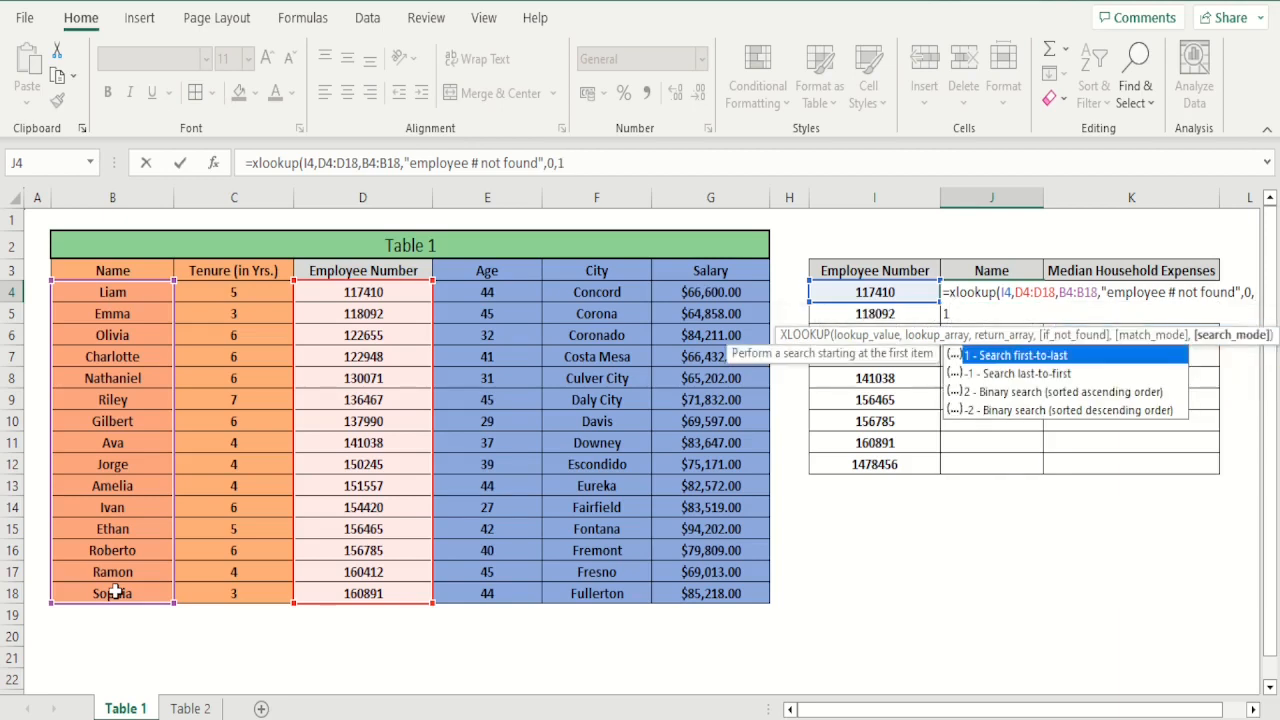
text())
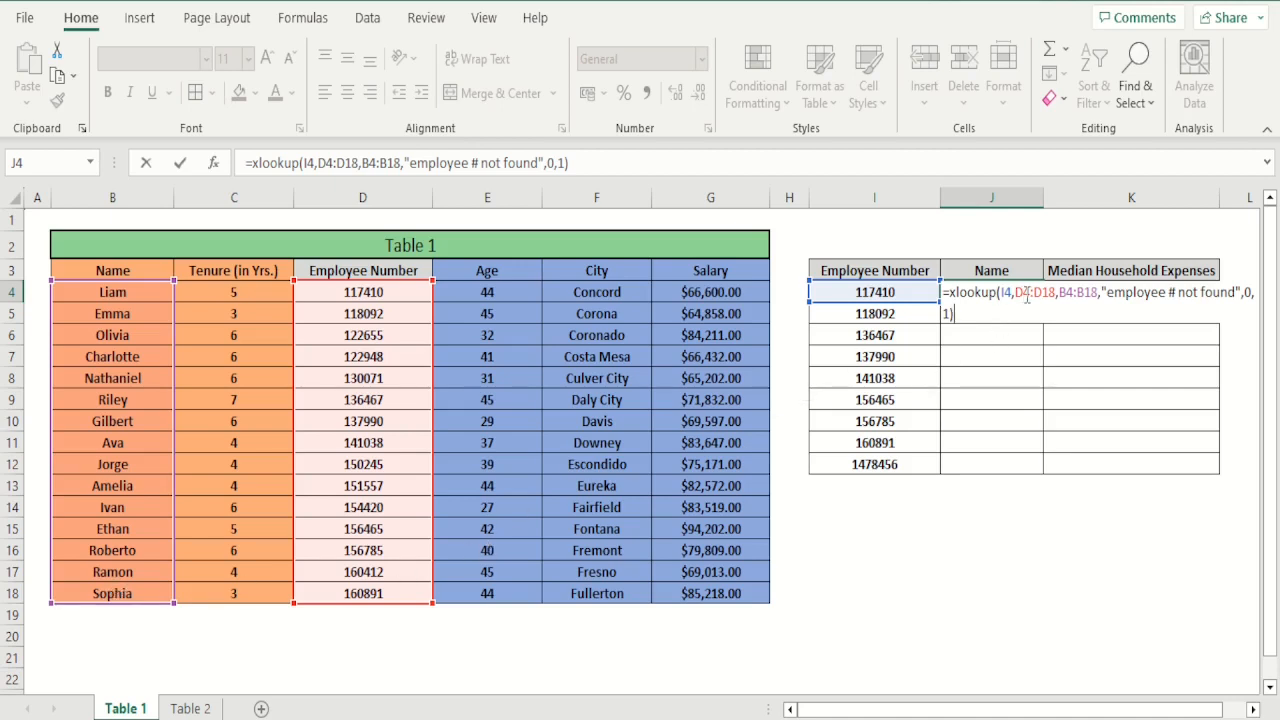
Make the lookup and return ranges absolute as $D$4:$D$18 and $B$4:$B$18, and enter the formula in J4
click(1025, 293)
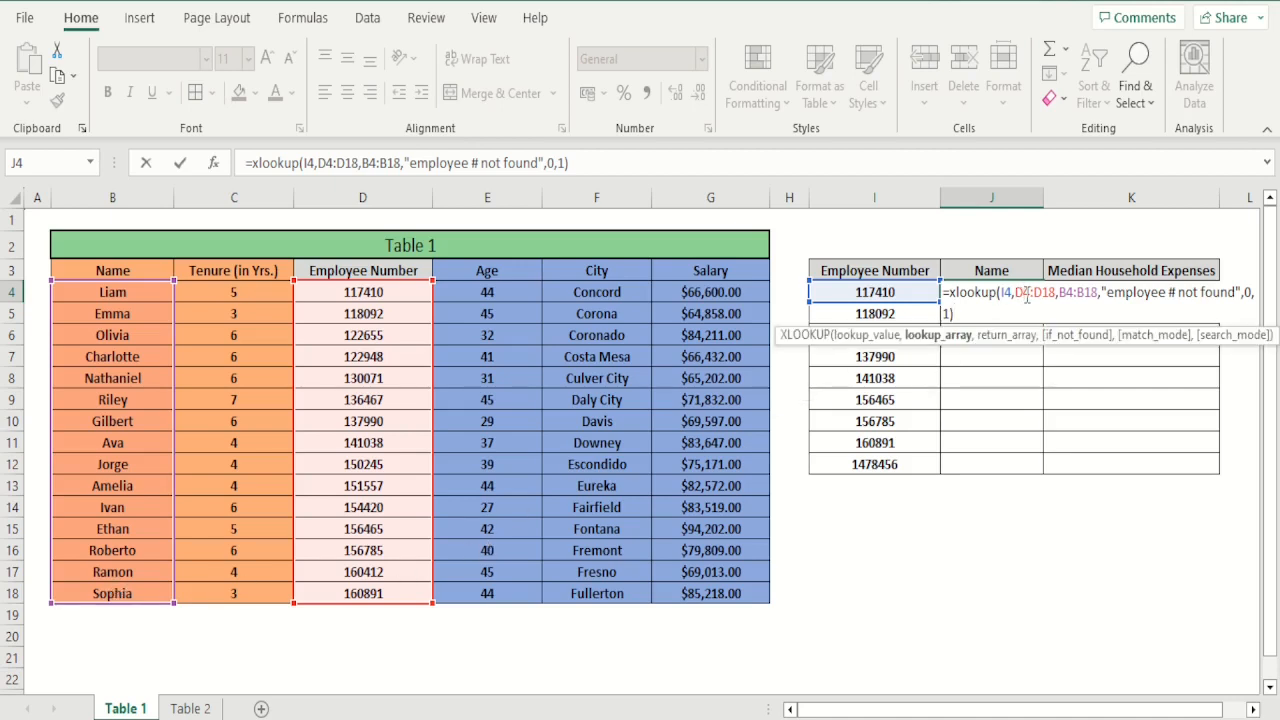
key(F4)
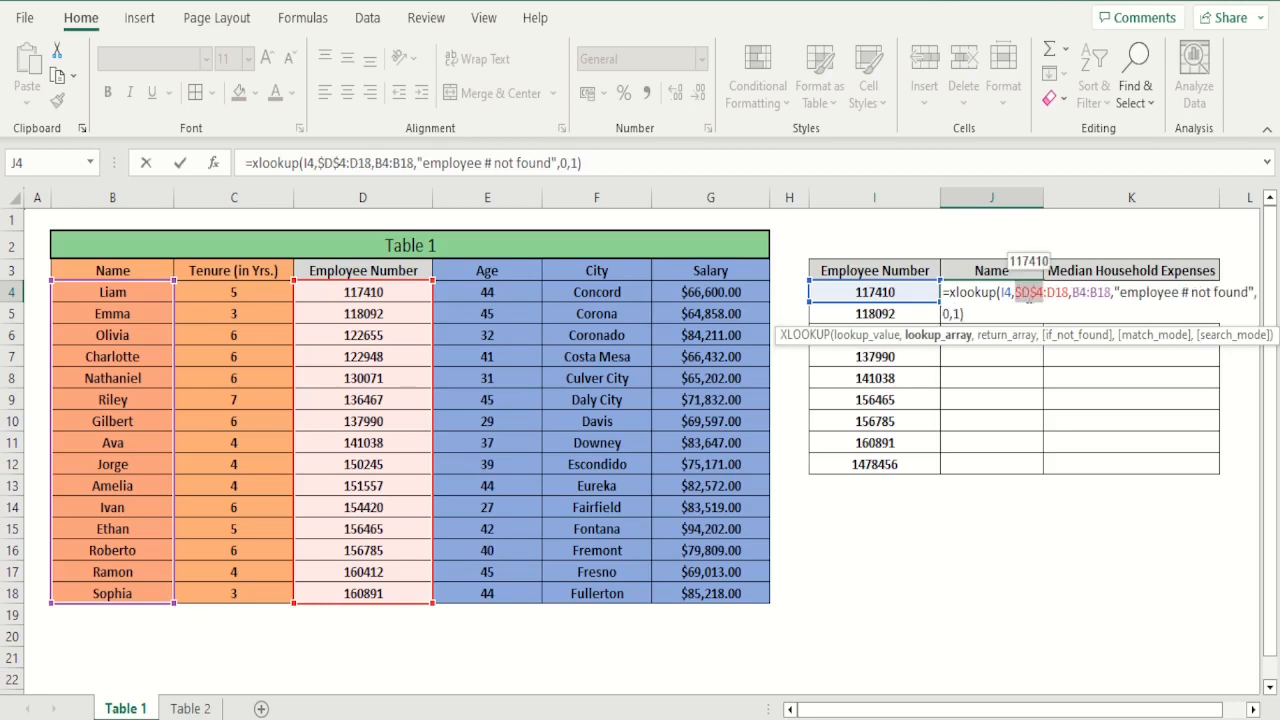
click(1058, 294)
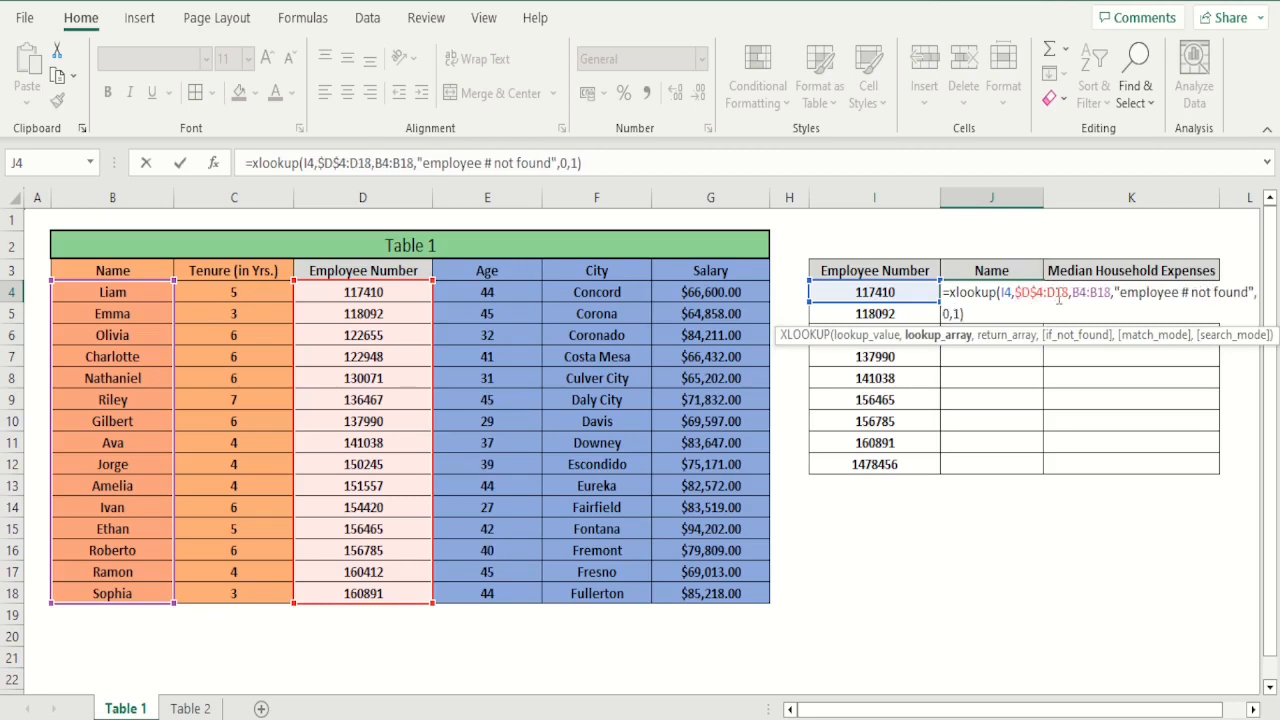
key(F4)
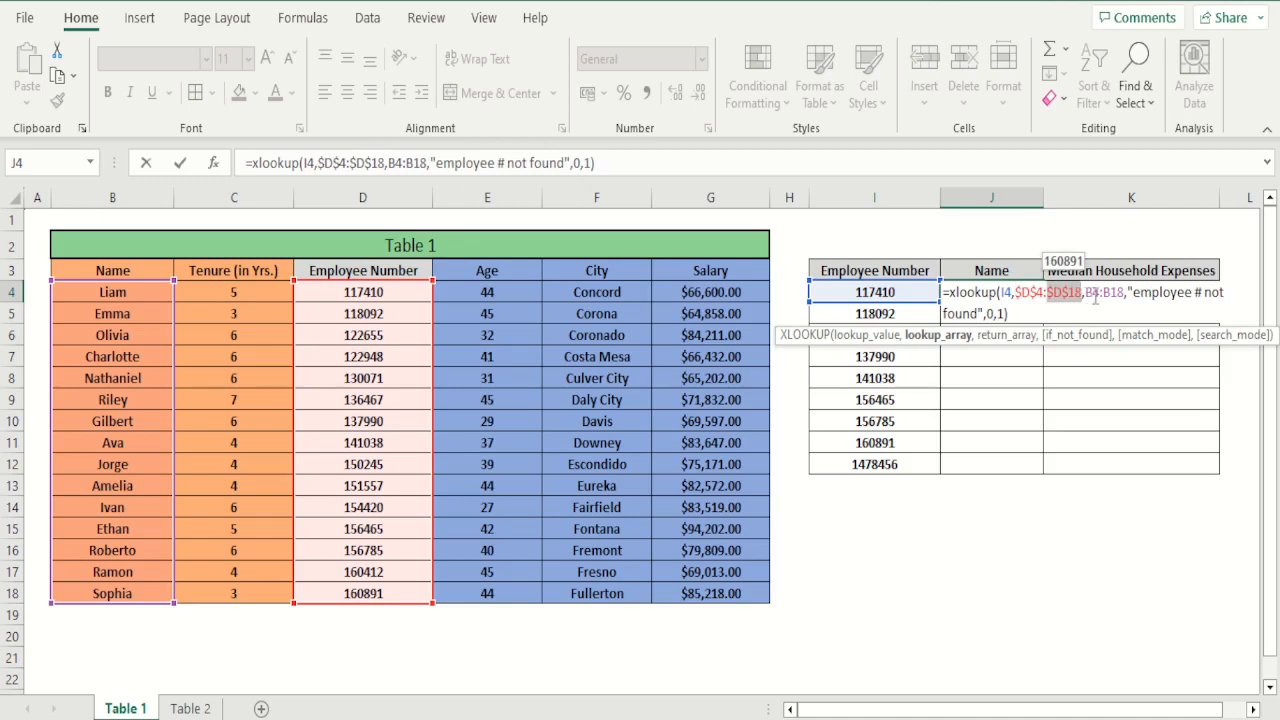
click(1095, 295)
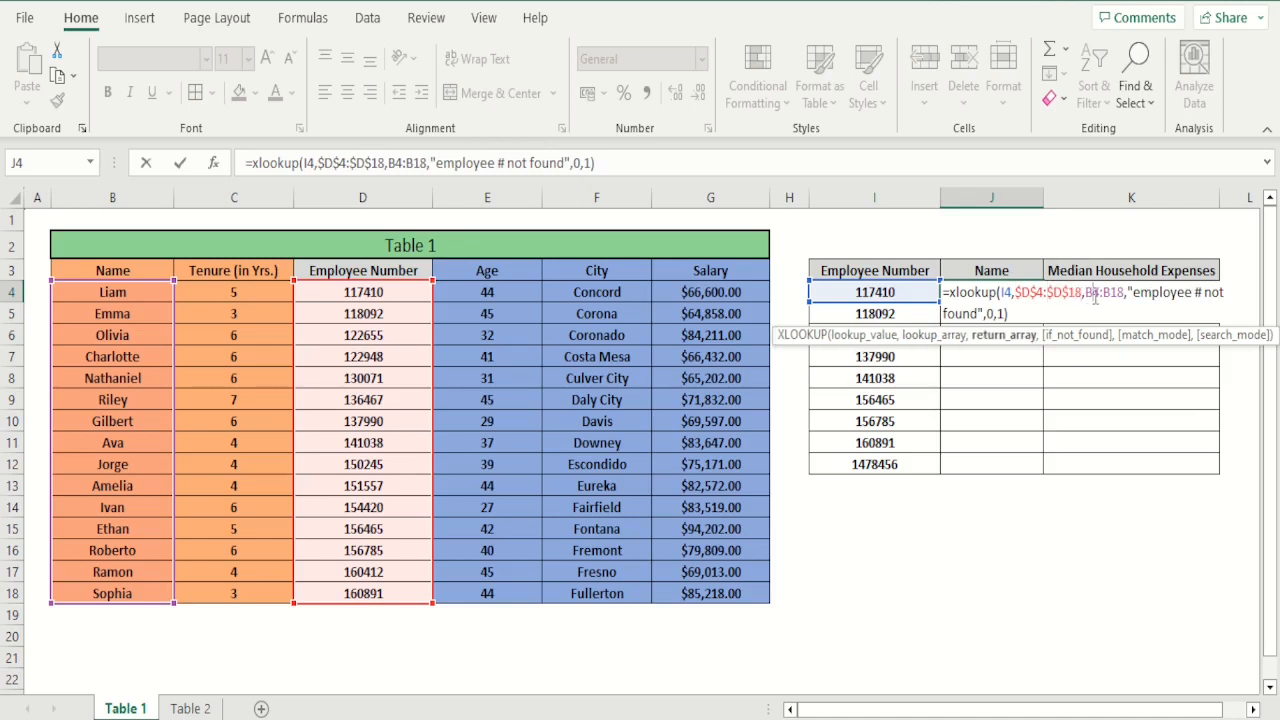
key(F4)
click(1128, 298)
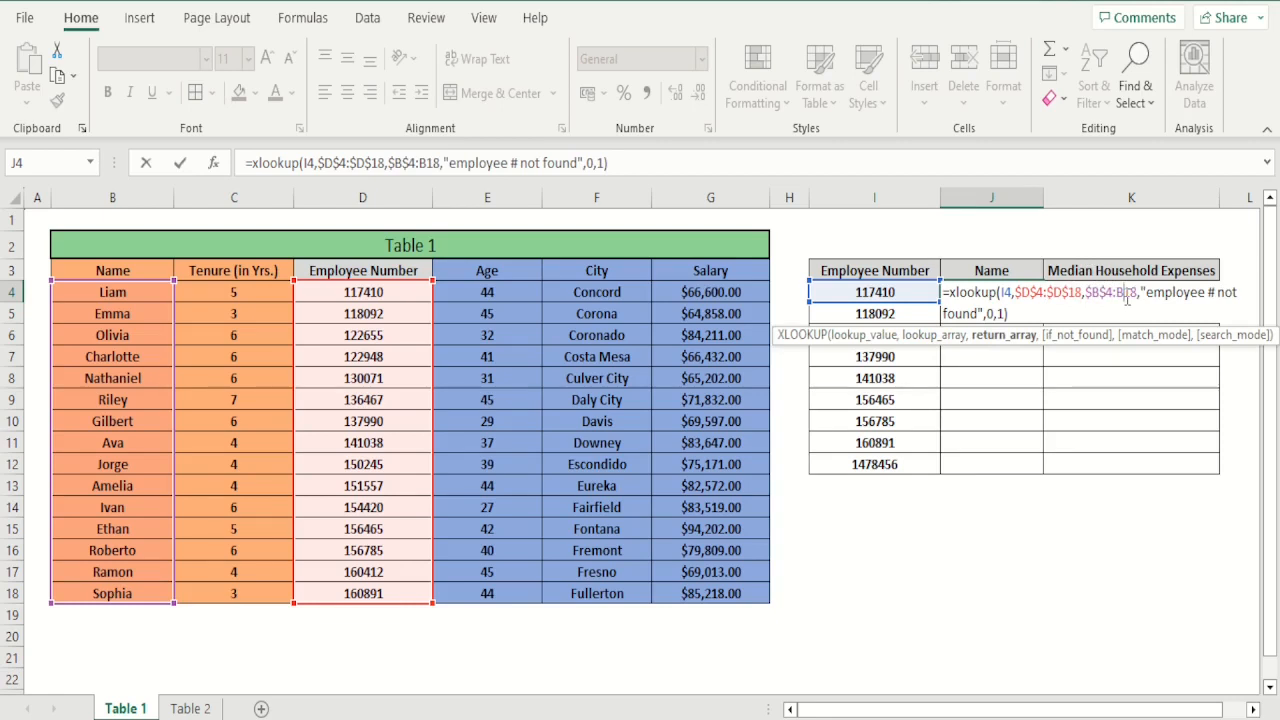
key(F4)
key(Return)
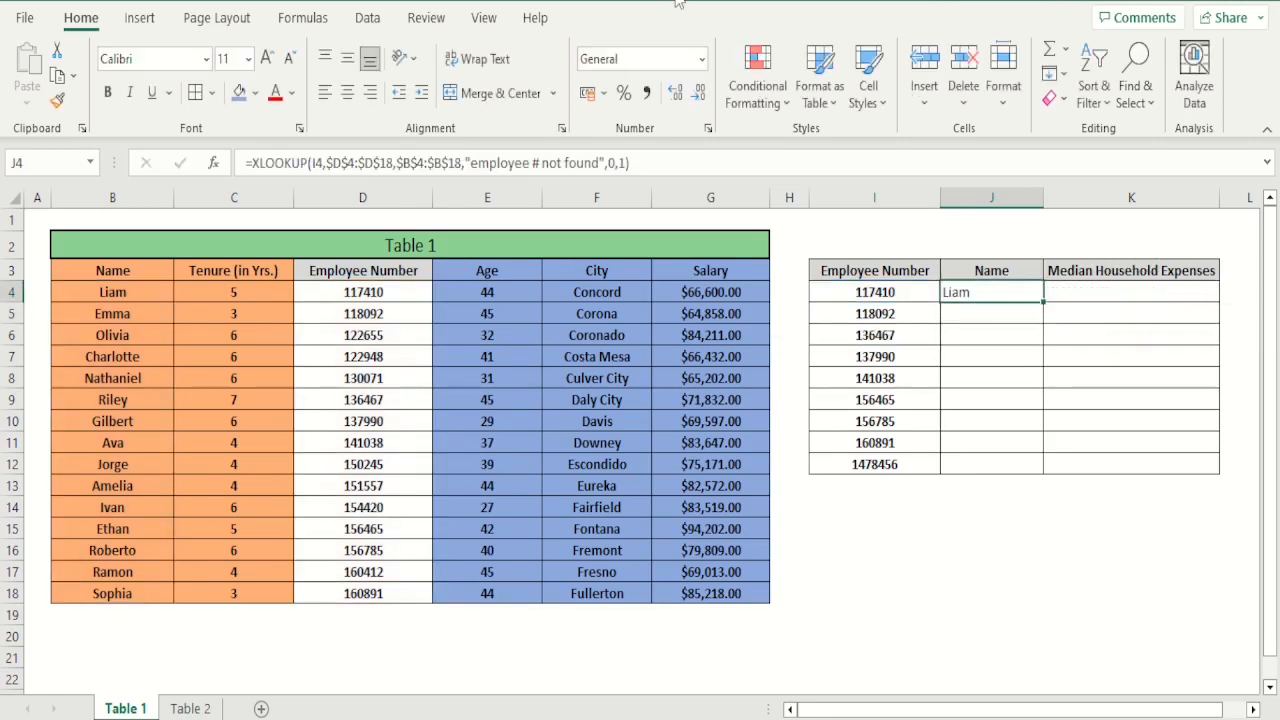
Center the result in J4 horizontally and compare it with the first employee row of Table 1
click(347, 92)
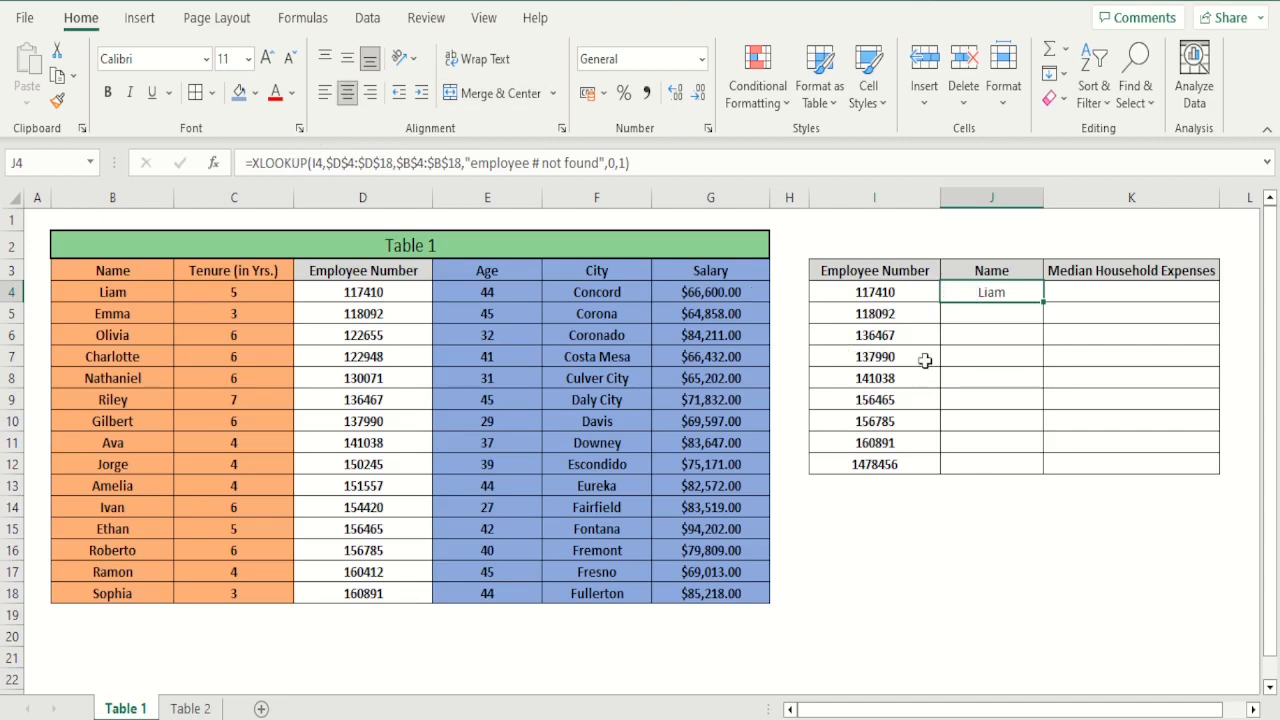
click(920, 295)
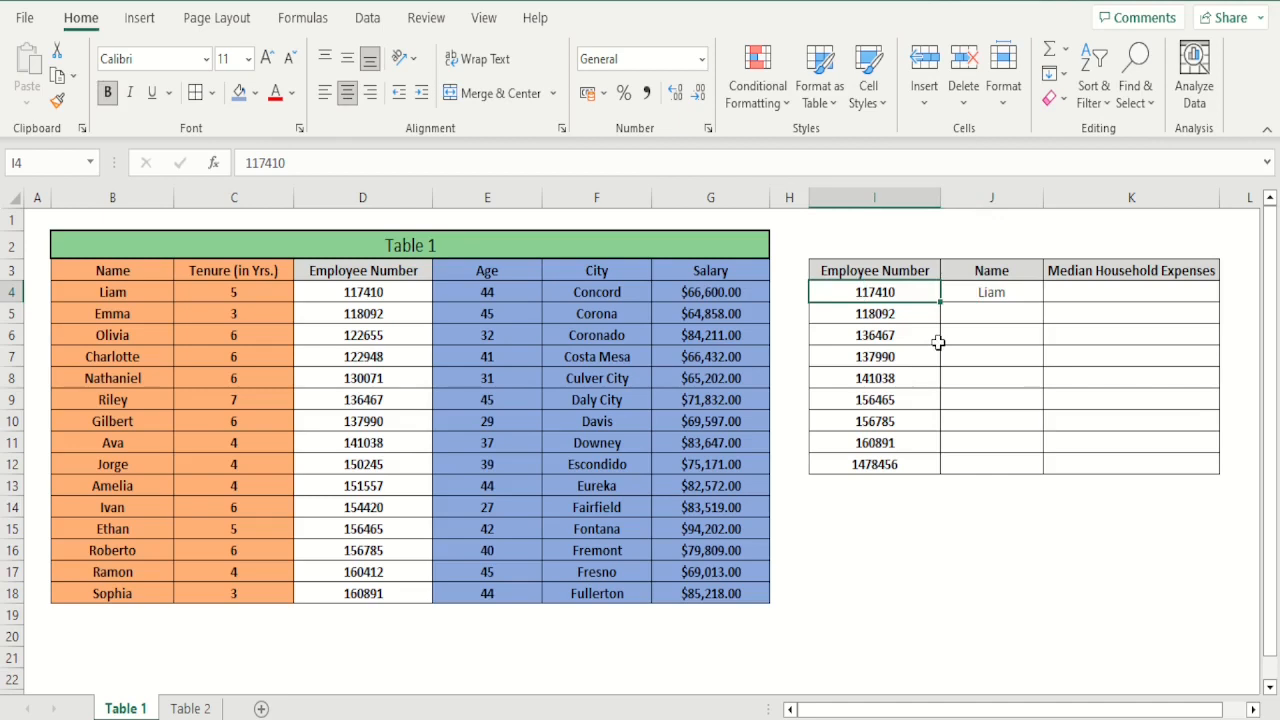
click(129, 294)
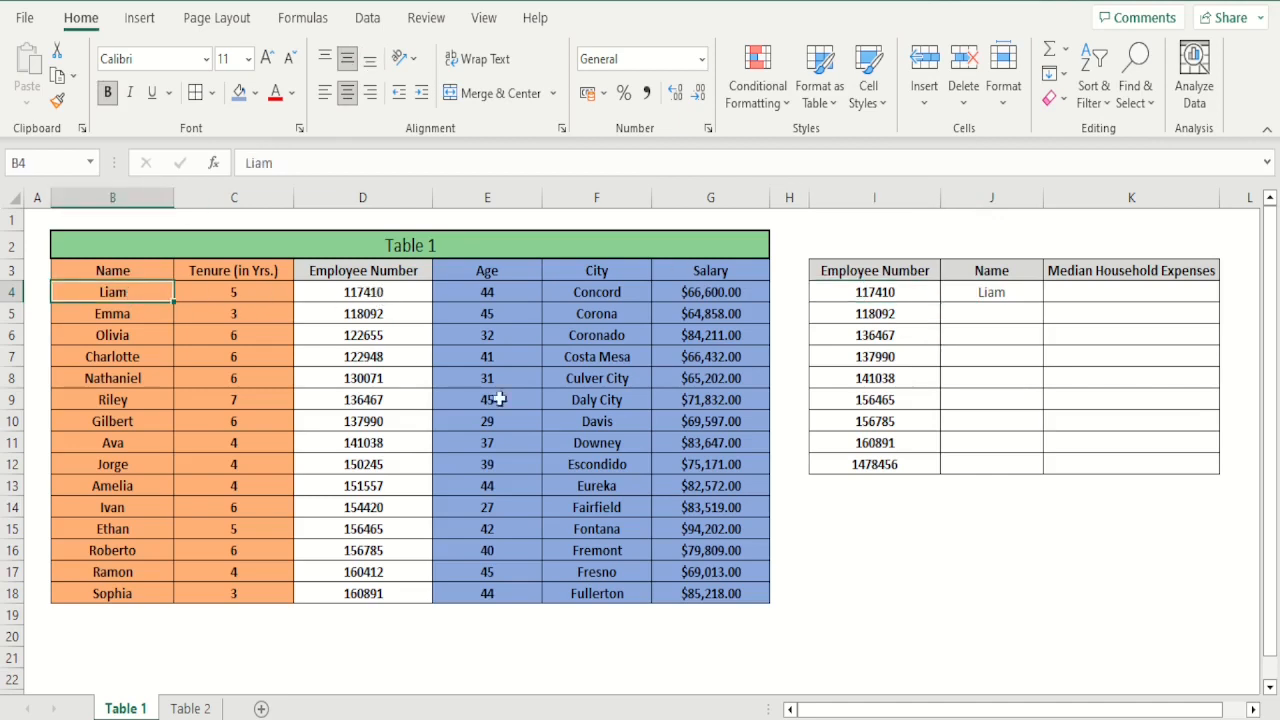
Copy the J4 lookup formula down through J12 and fit column J's width to its contents
click(1013, 289)
drag(1043, 302, 1045, 468)
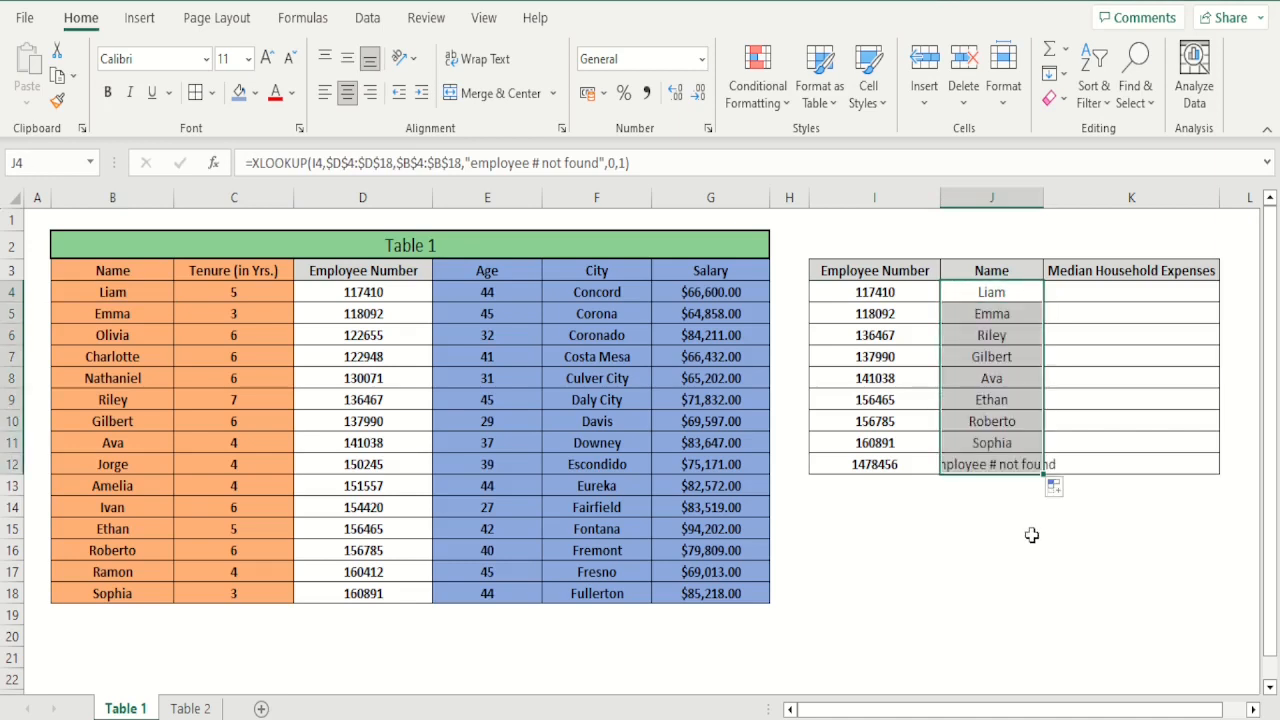
double_click(1043, 198)
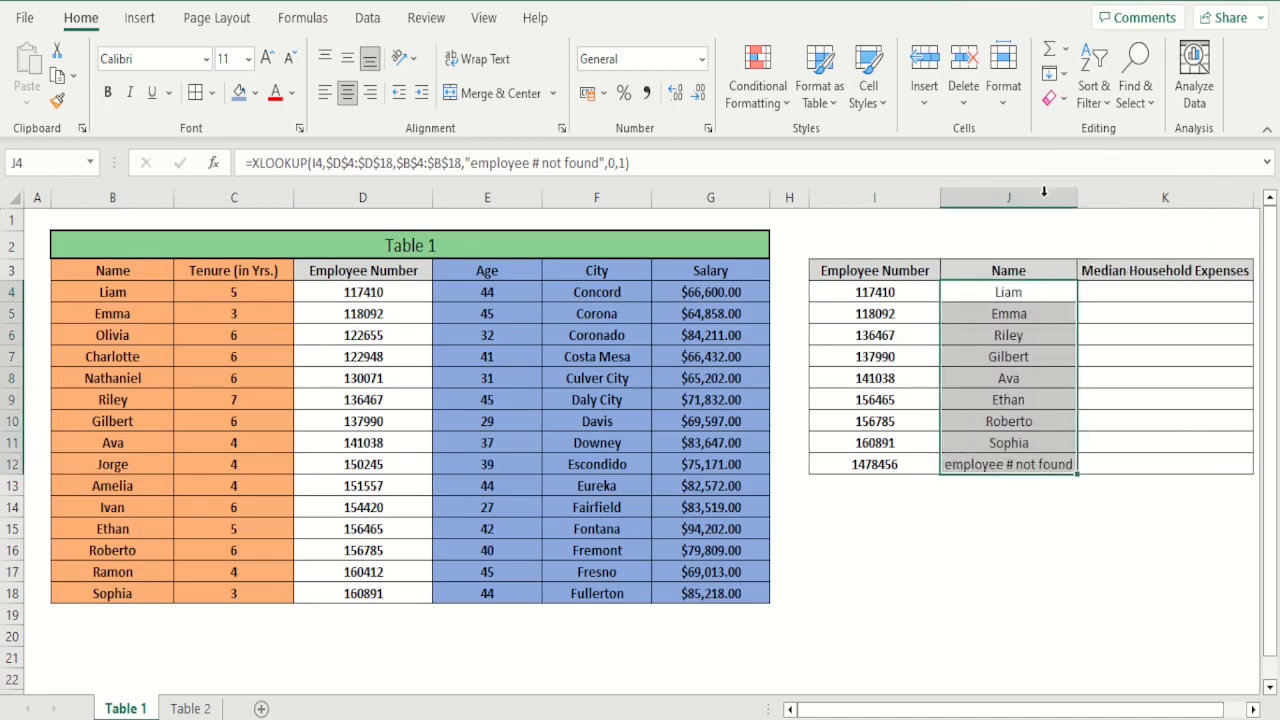
Check the returned names in column J, comparing the employee in row 9 with the matching Table 1 entry in row 15
click(1040, 462)
click(1037, 336)
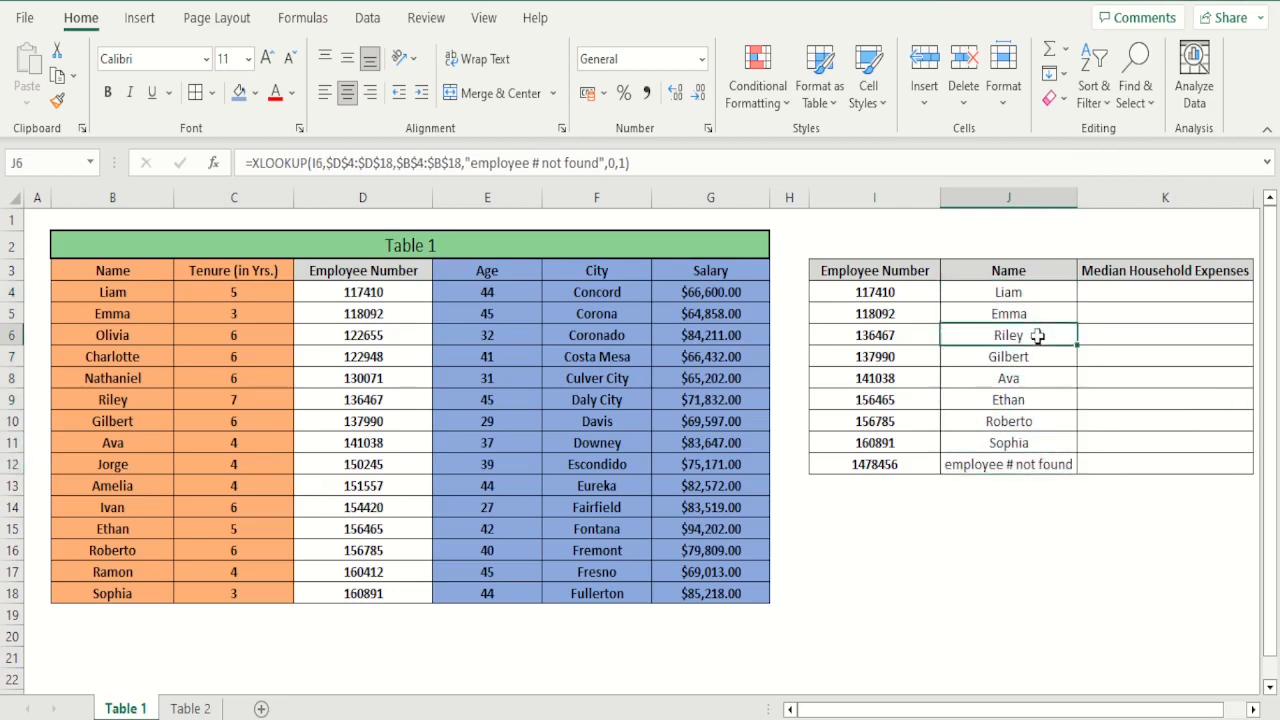
drag(1037, 336, 1040, 380)
click(1066, 525)
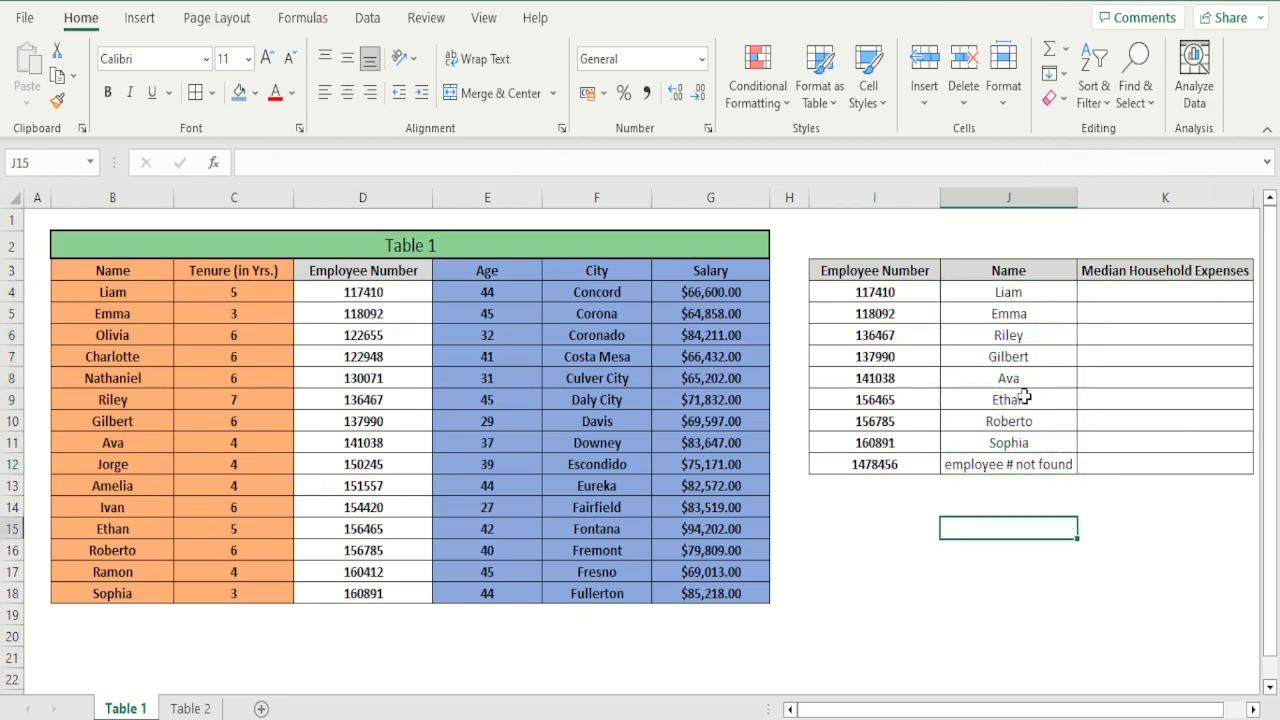
click(1025, 398)
key(Left)
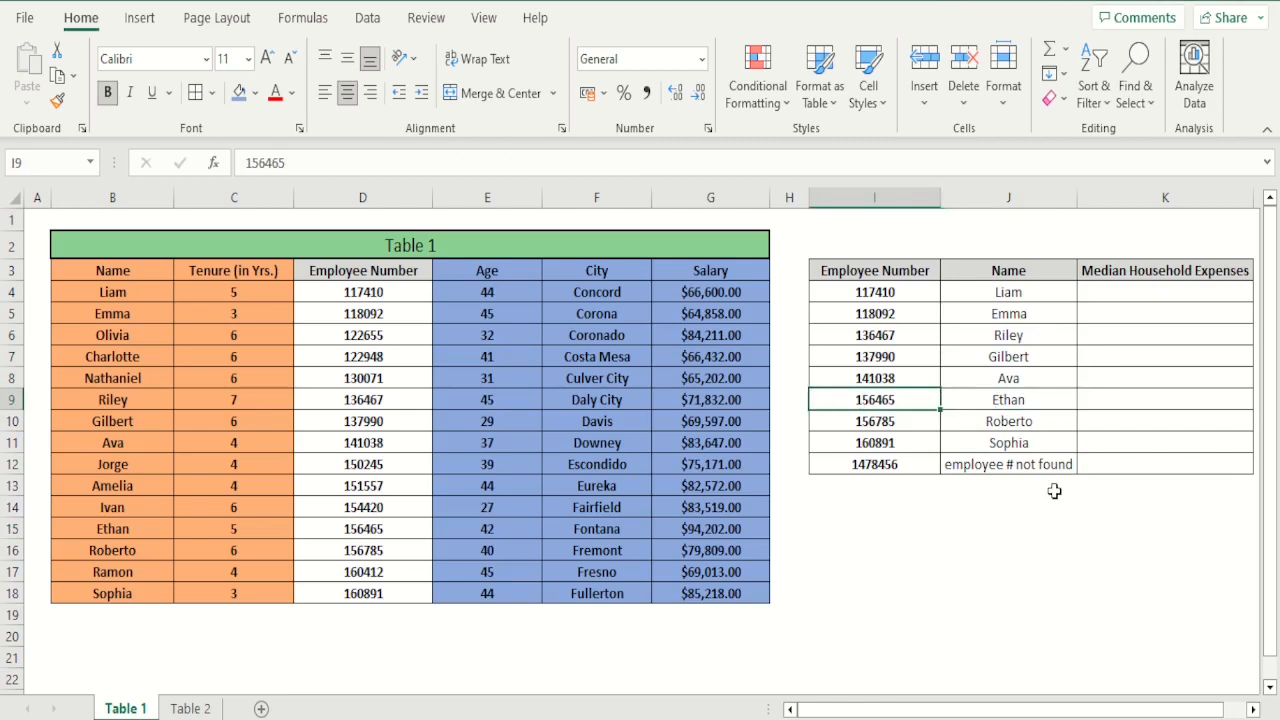
key(Right)
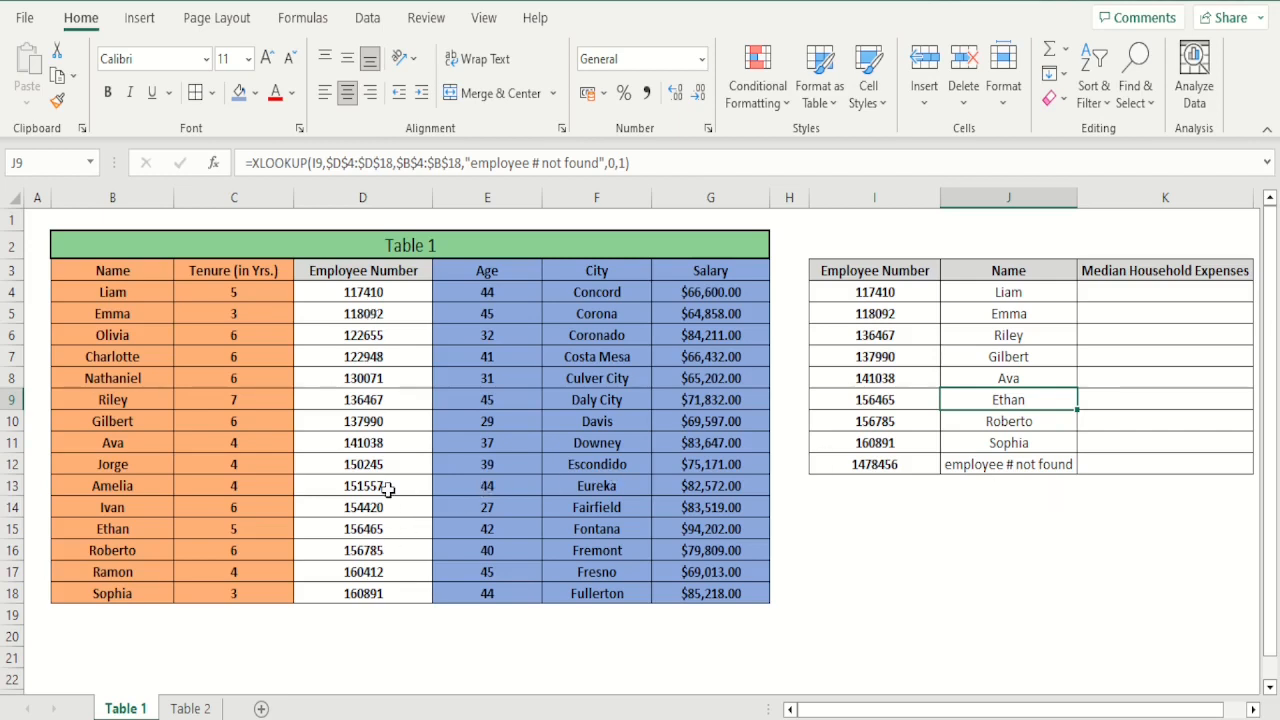
click(383, 528)
drag(383, 528, 159, 533)
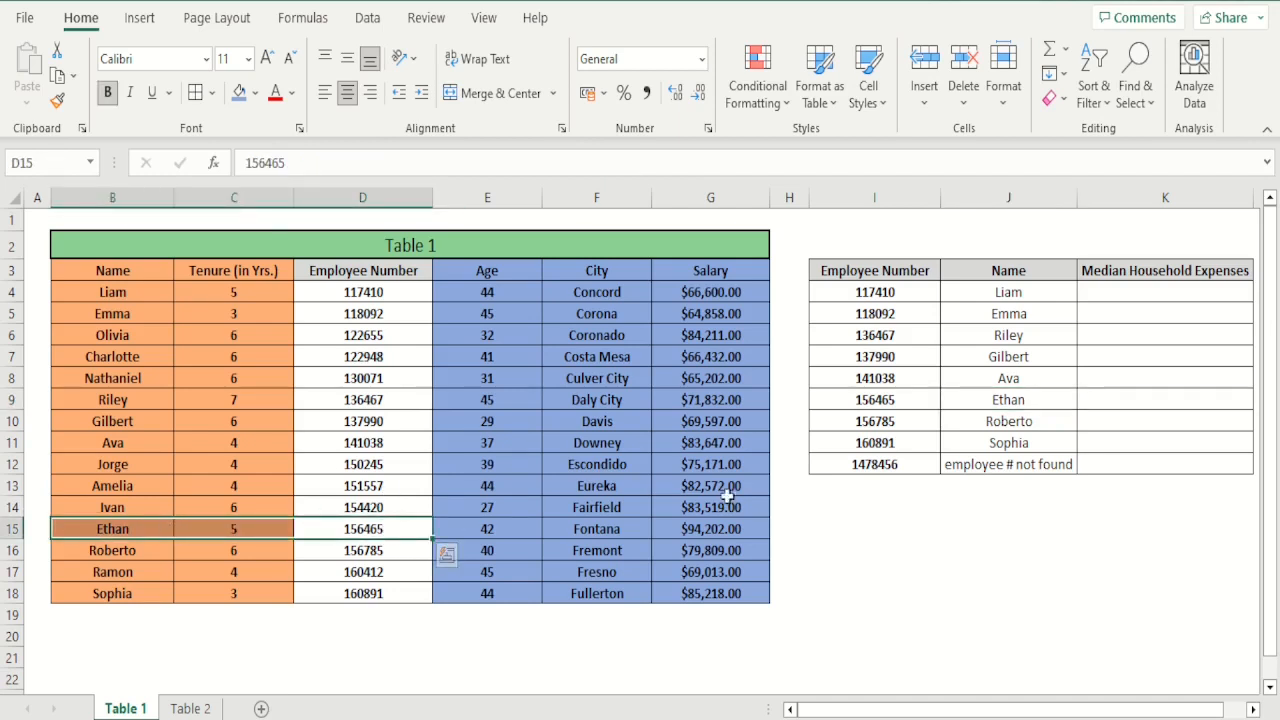
click(1047, 521)
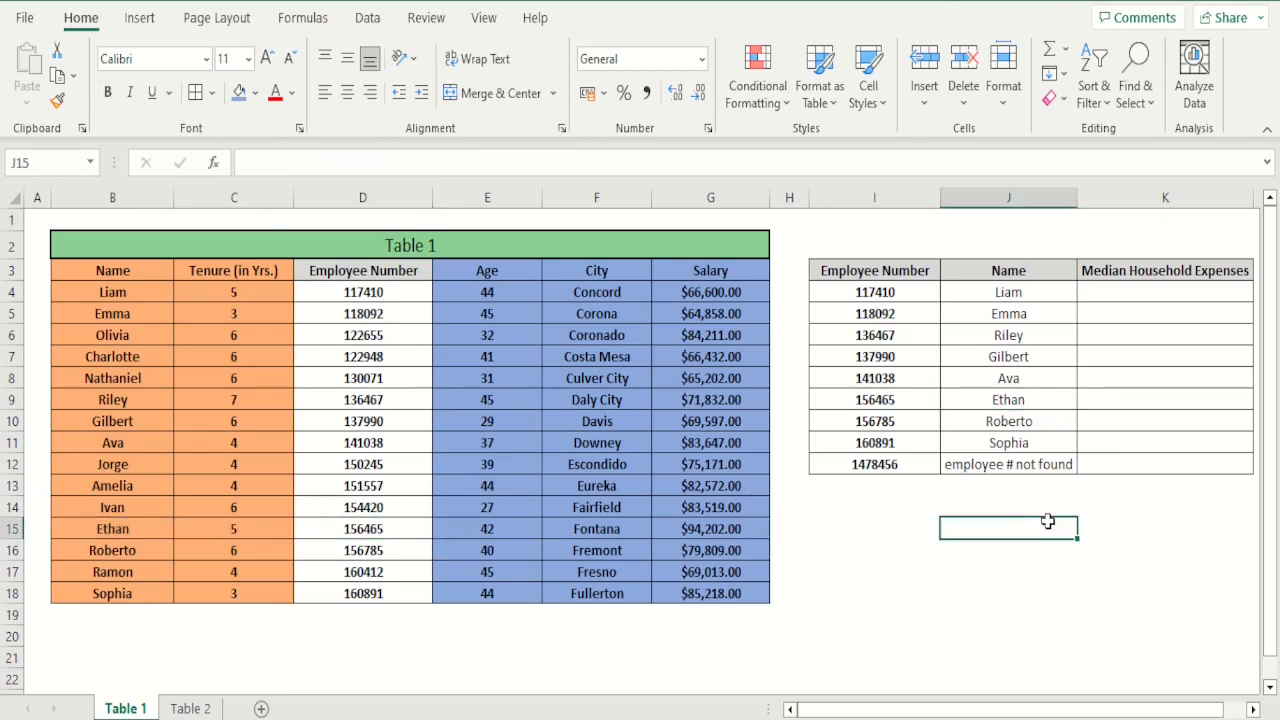
Check the unmatched employee number in I12 against D4:D18 of Table 1, and review the lookup results in J4:J12
click(905, 465)
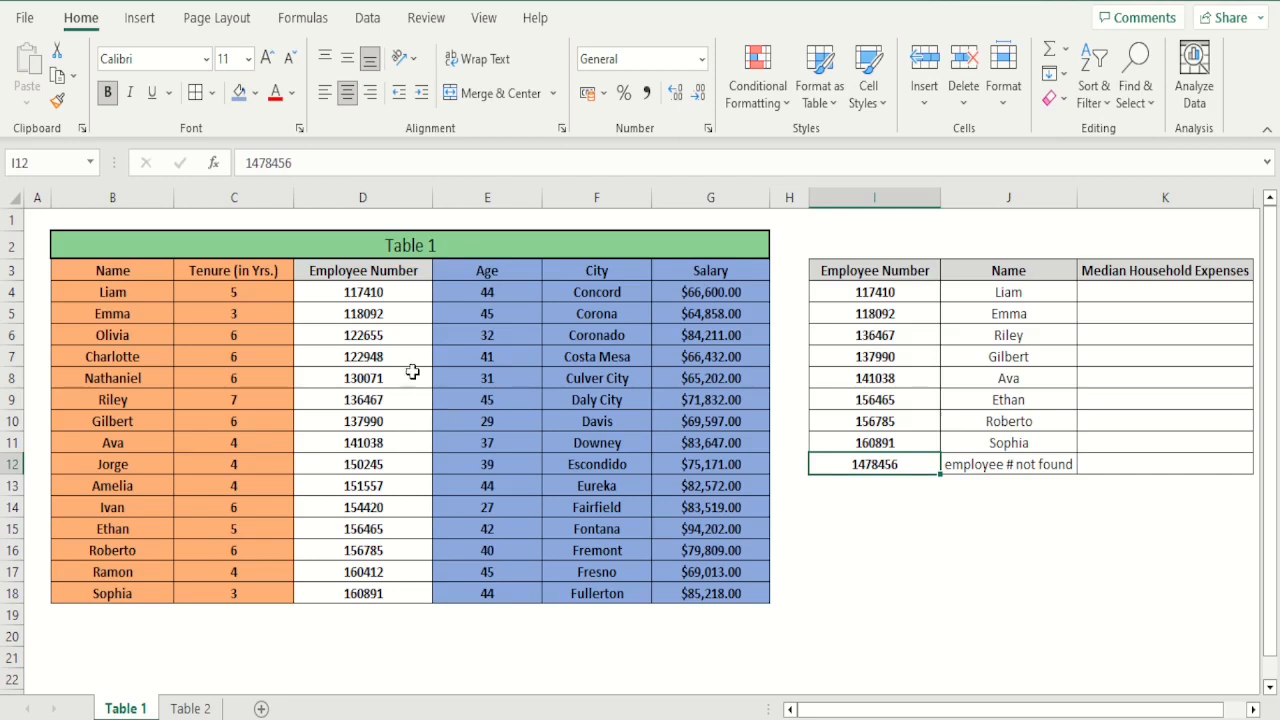
drag(378, 292, 388, 584)
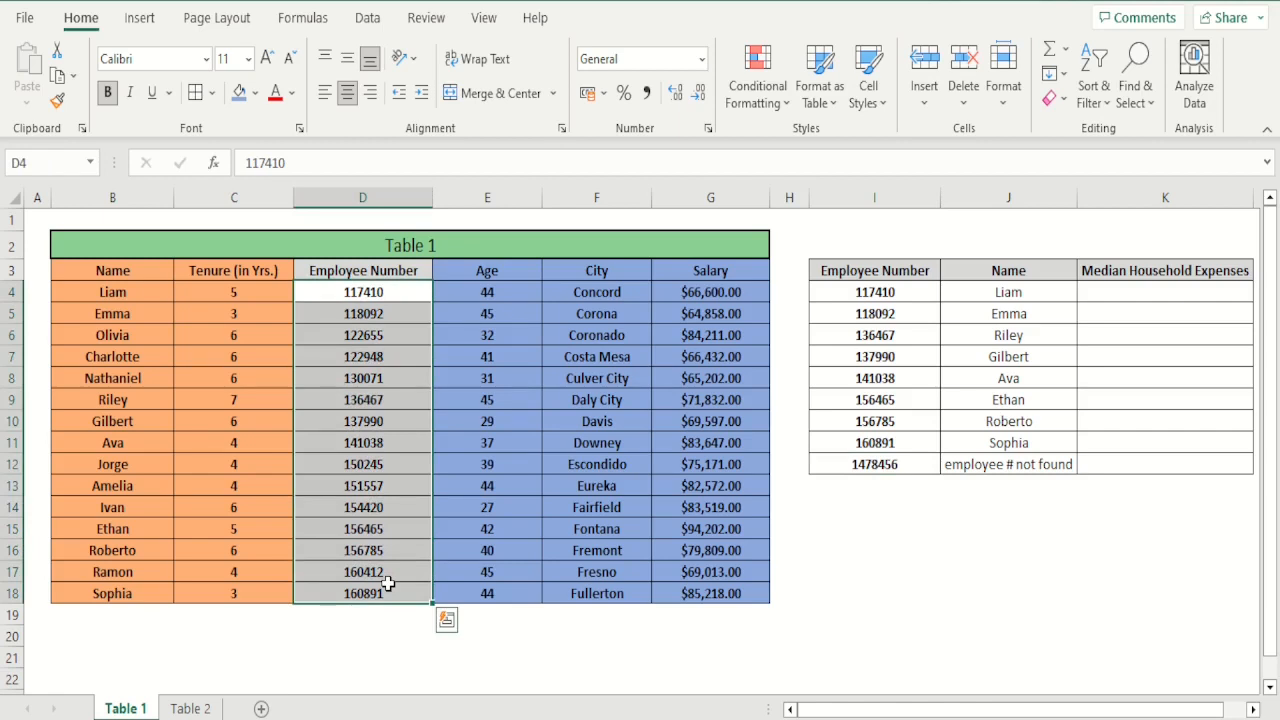
click(1044, 474)
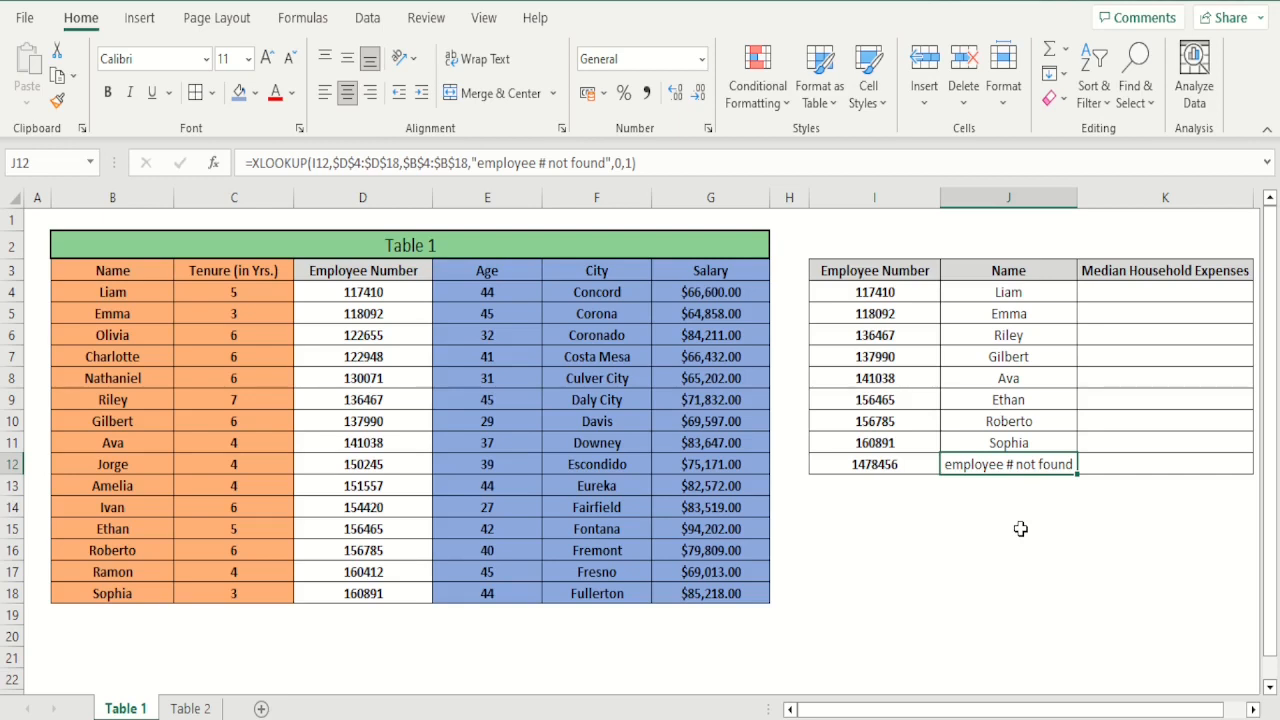
click(1020, 528)
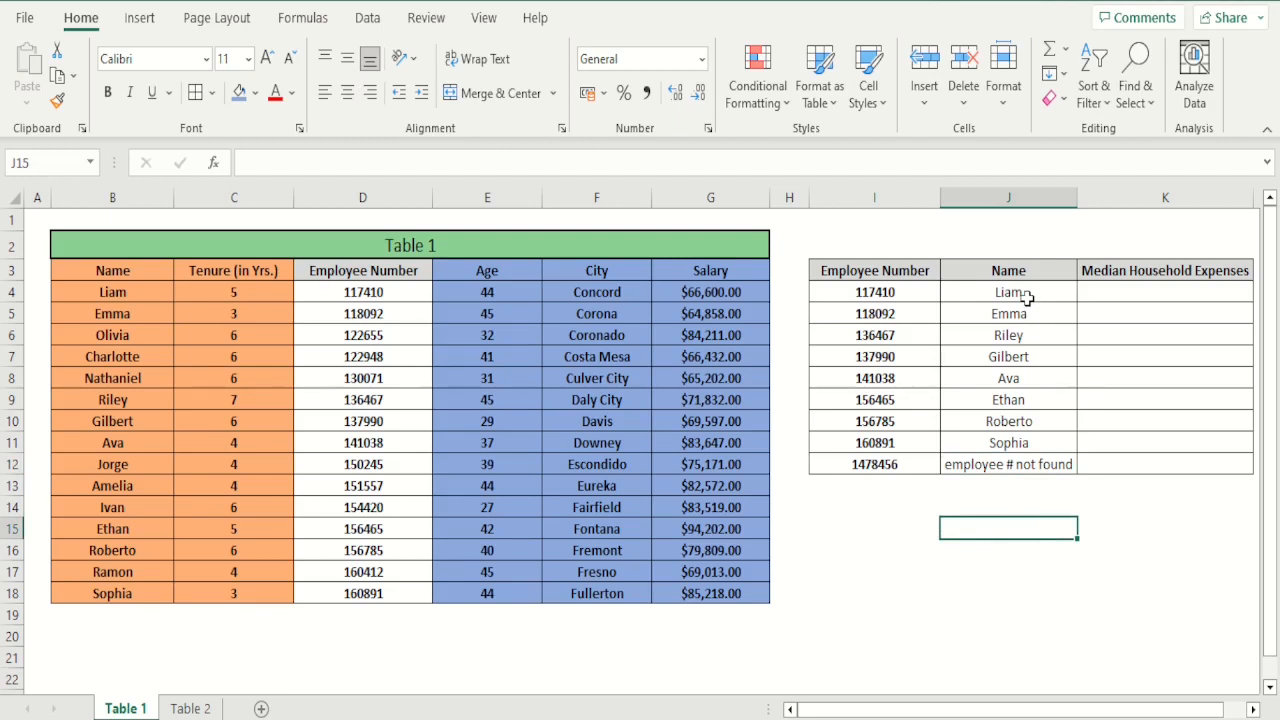
drag(1027, 297, 1040, 464)
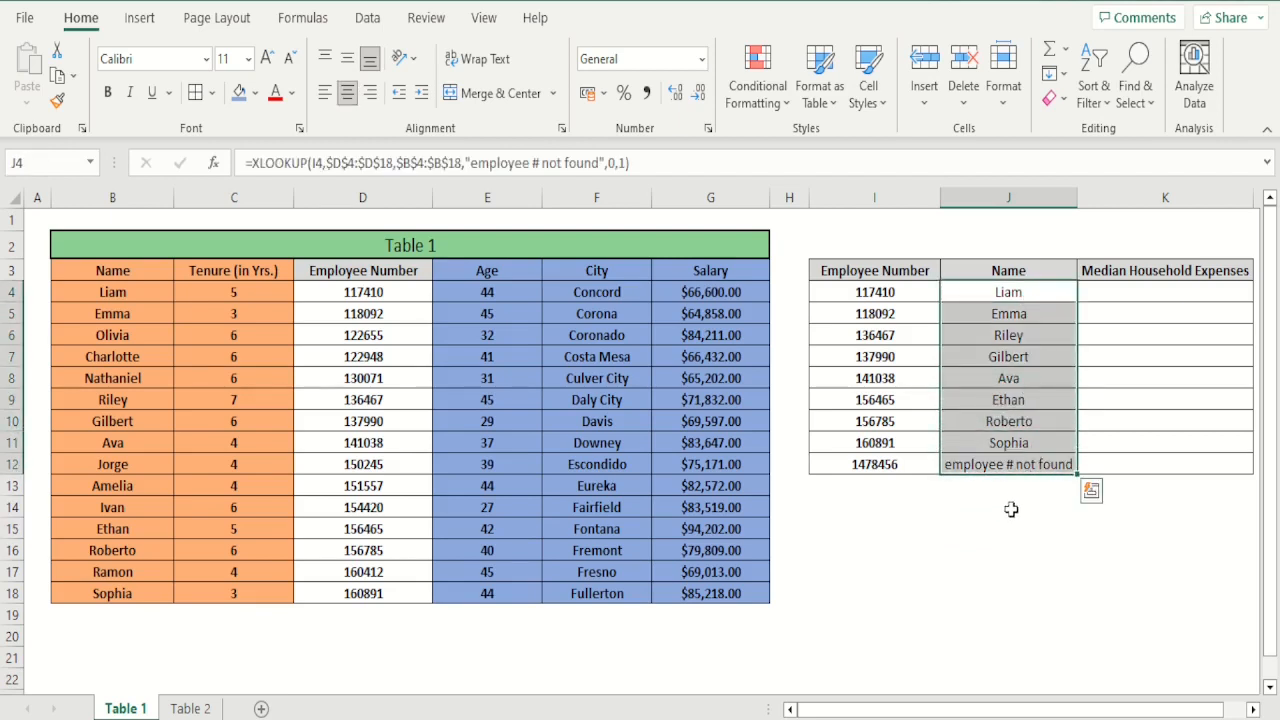
click(1008, 510)
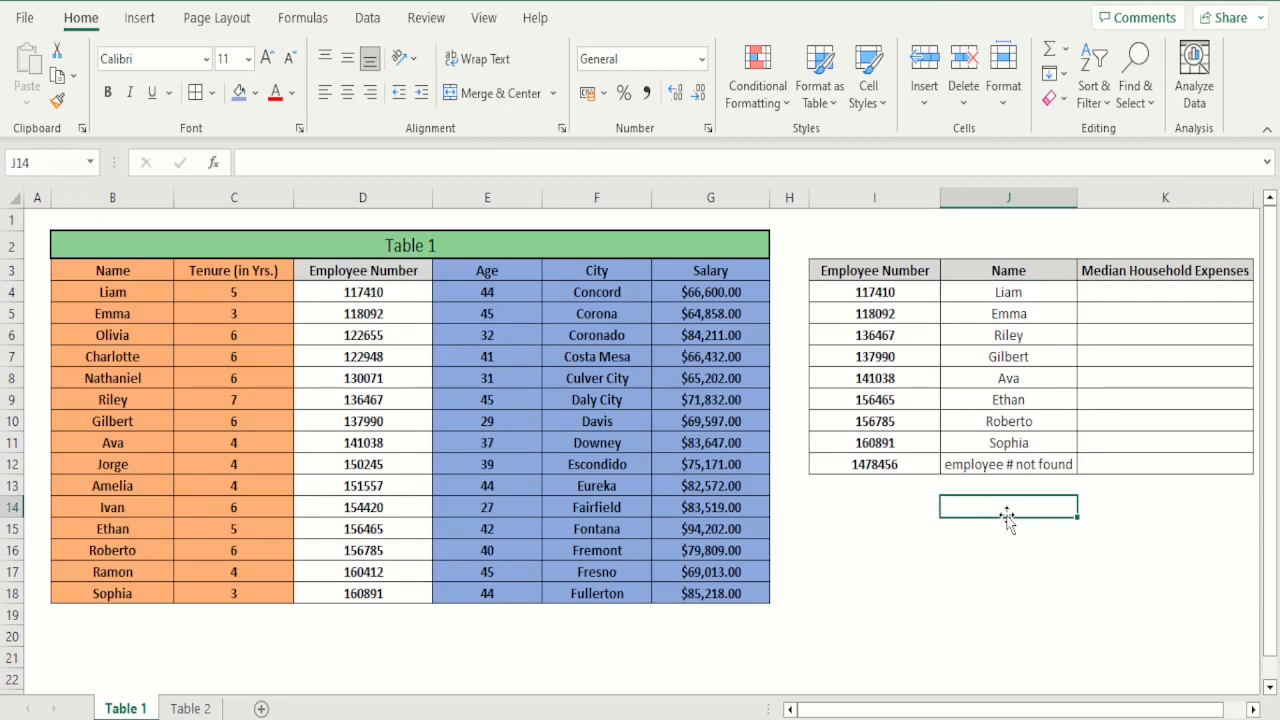
Examine the City and Median Household Expenses columns on the Table 2 sheet as the source for column K, and return to Table 1
click(1158, 298)
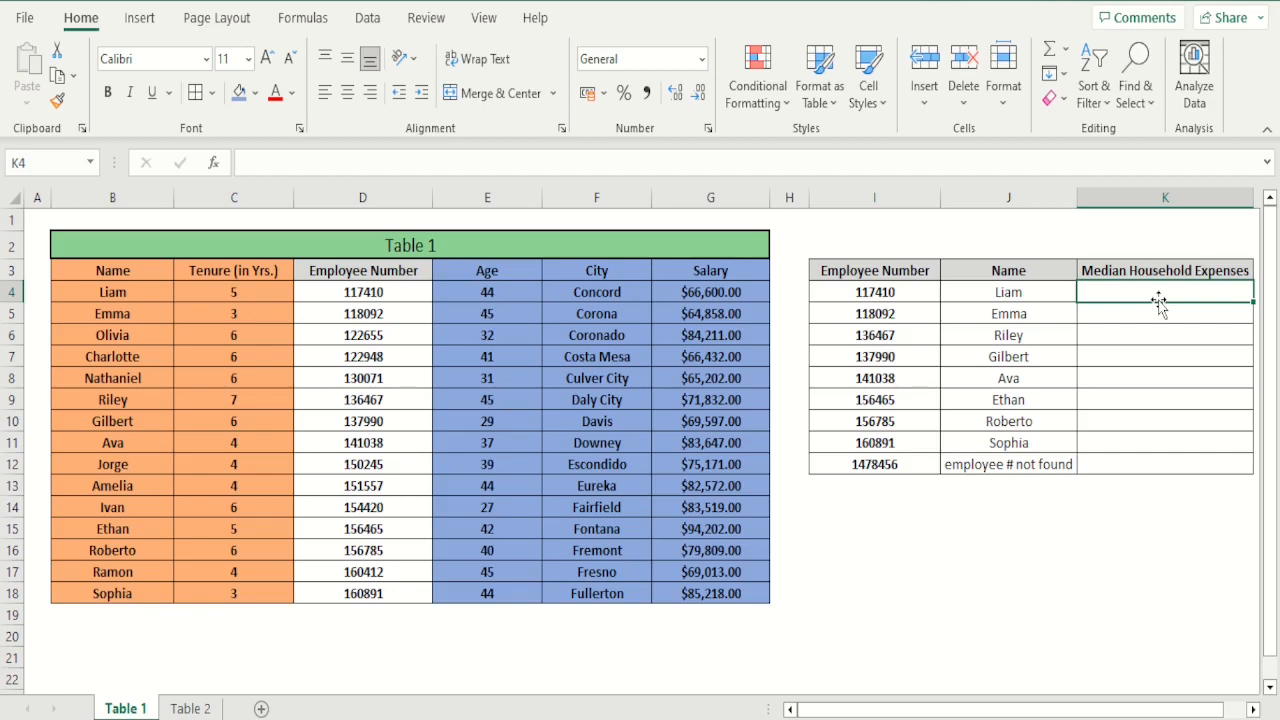
click(196, 709)
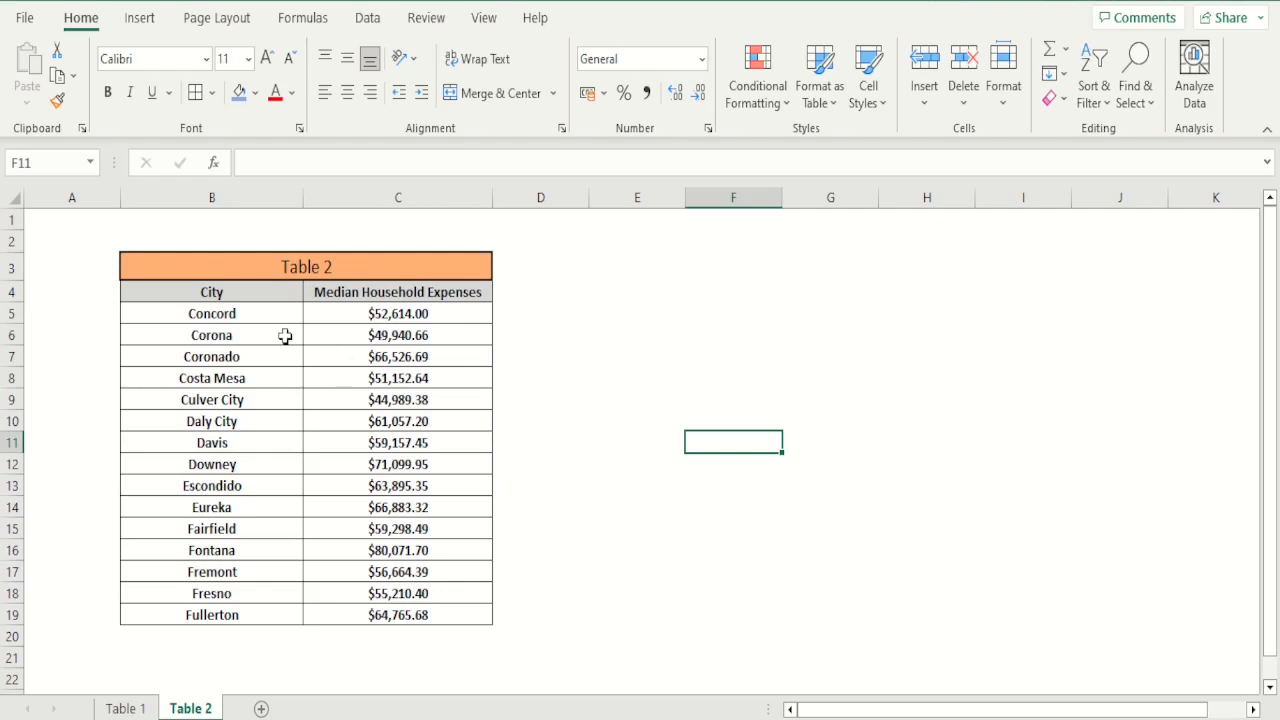
click(247, 298)
drag(247, 298, 426, 605)
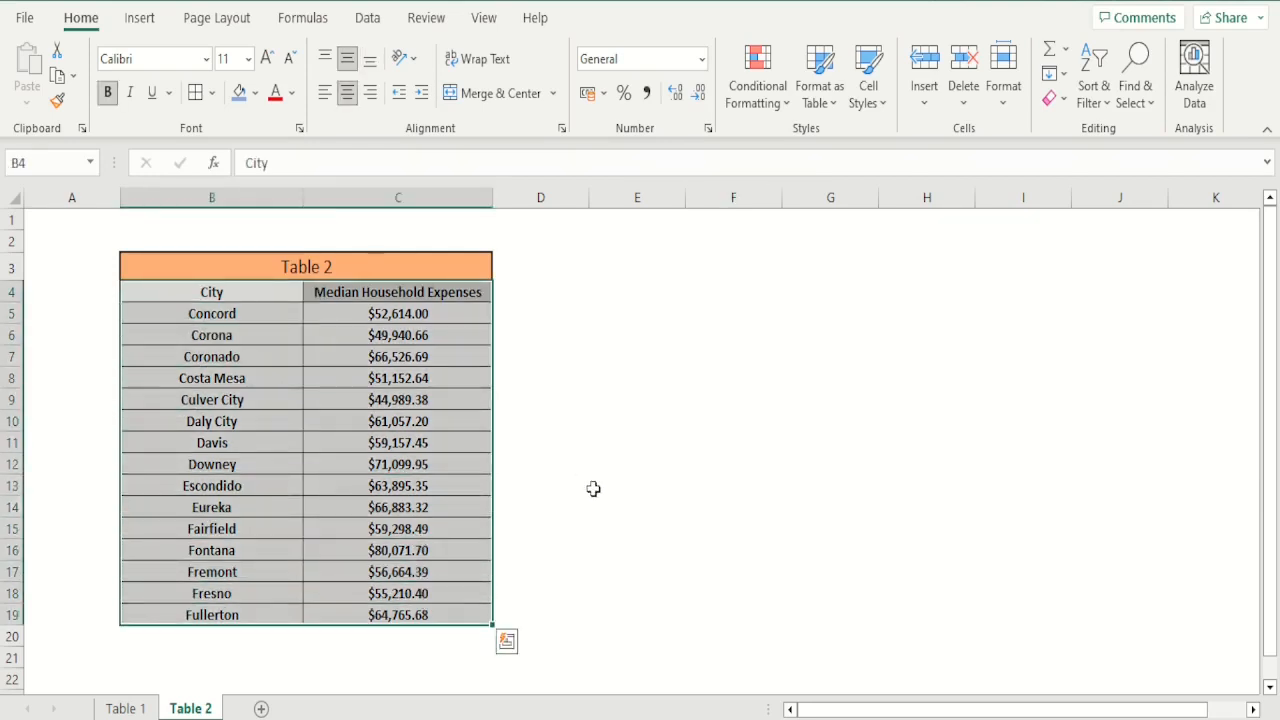
click(594, 487)
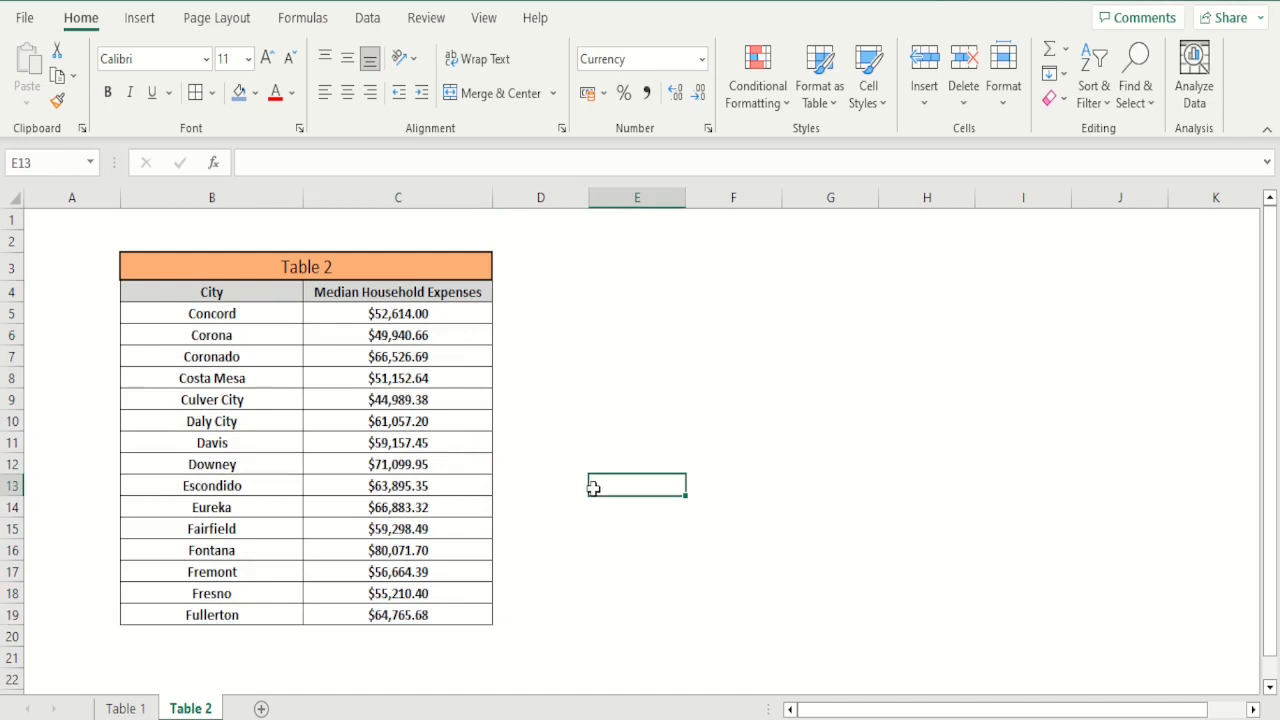
click(126, 708)
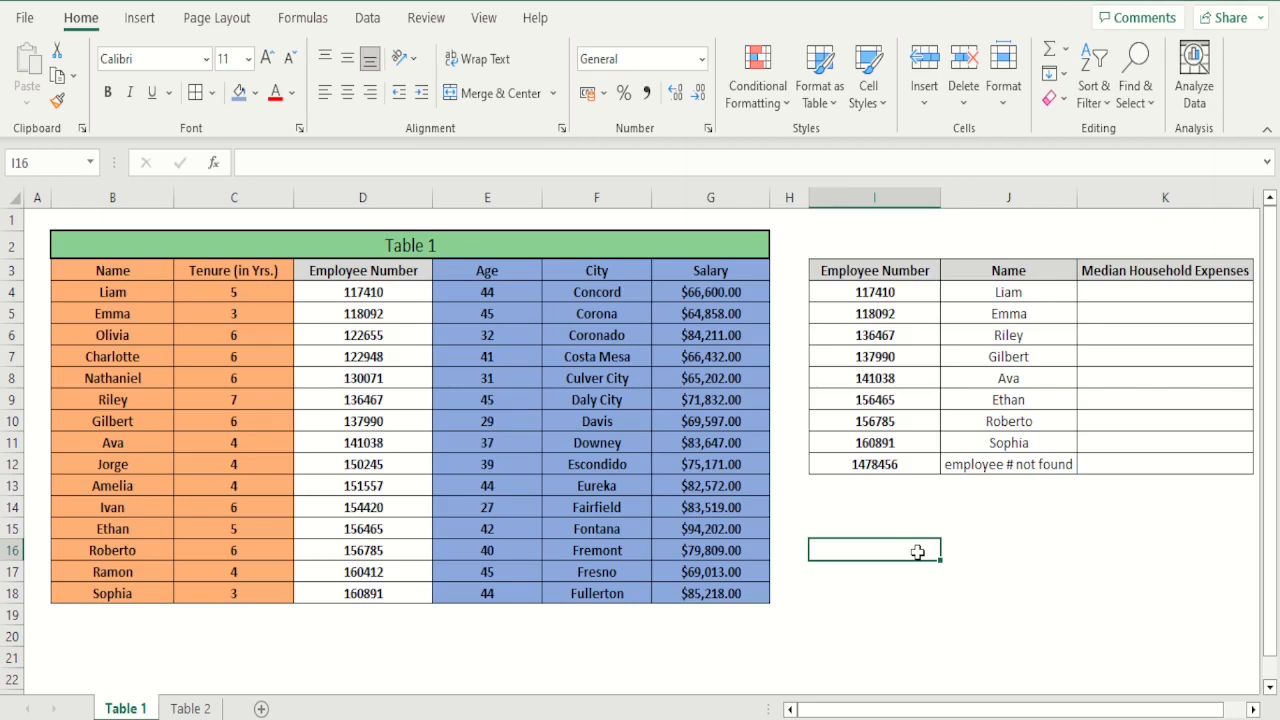
Compare the employee number list in column I with the fields in Table 2's range B5:C19
key(Up)
key(Up)
key(Up)
key(Up)
key(Up)
key(Up)
key(Up)
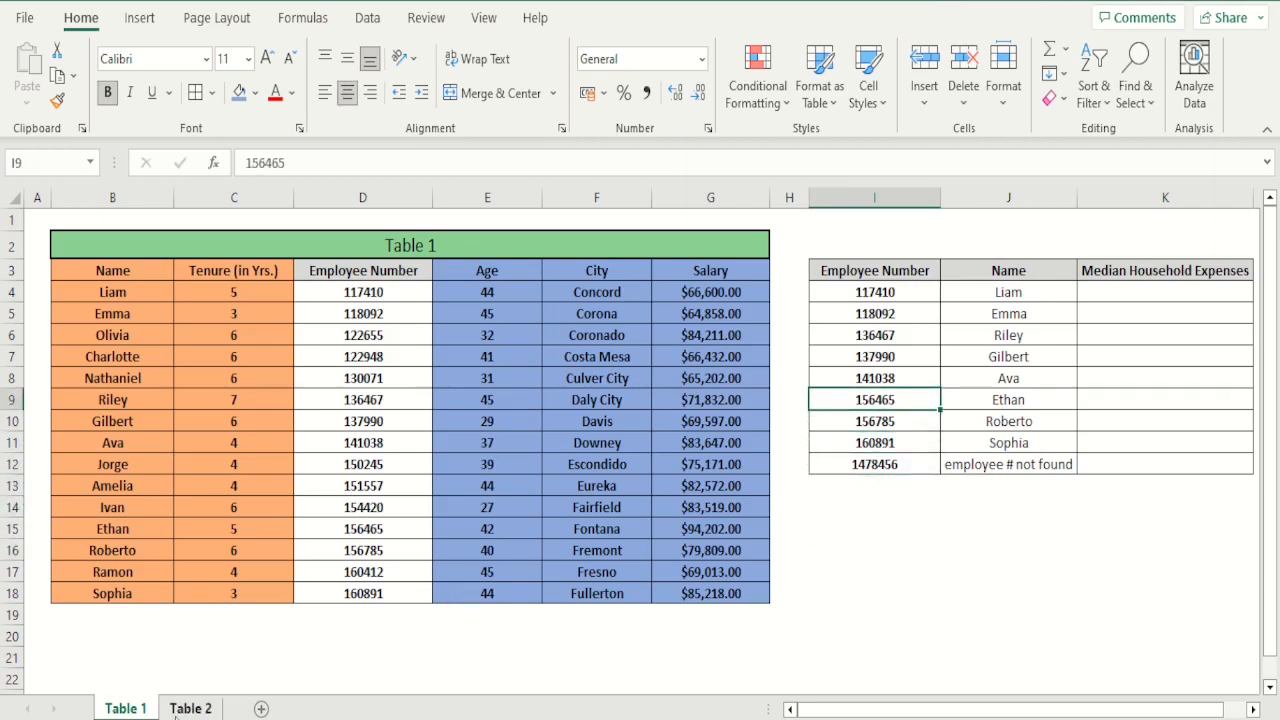
click(190, 708)
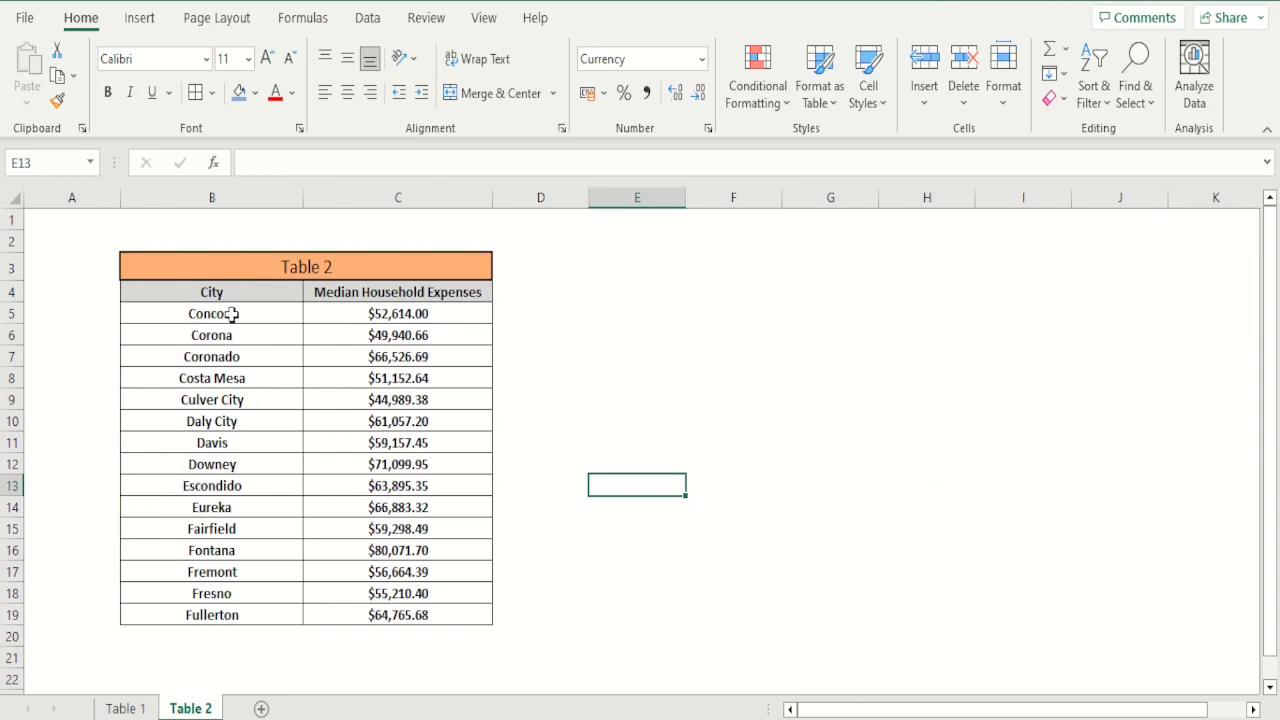
drag(231, 314, 343, 609)
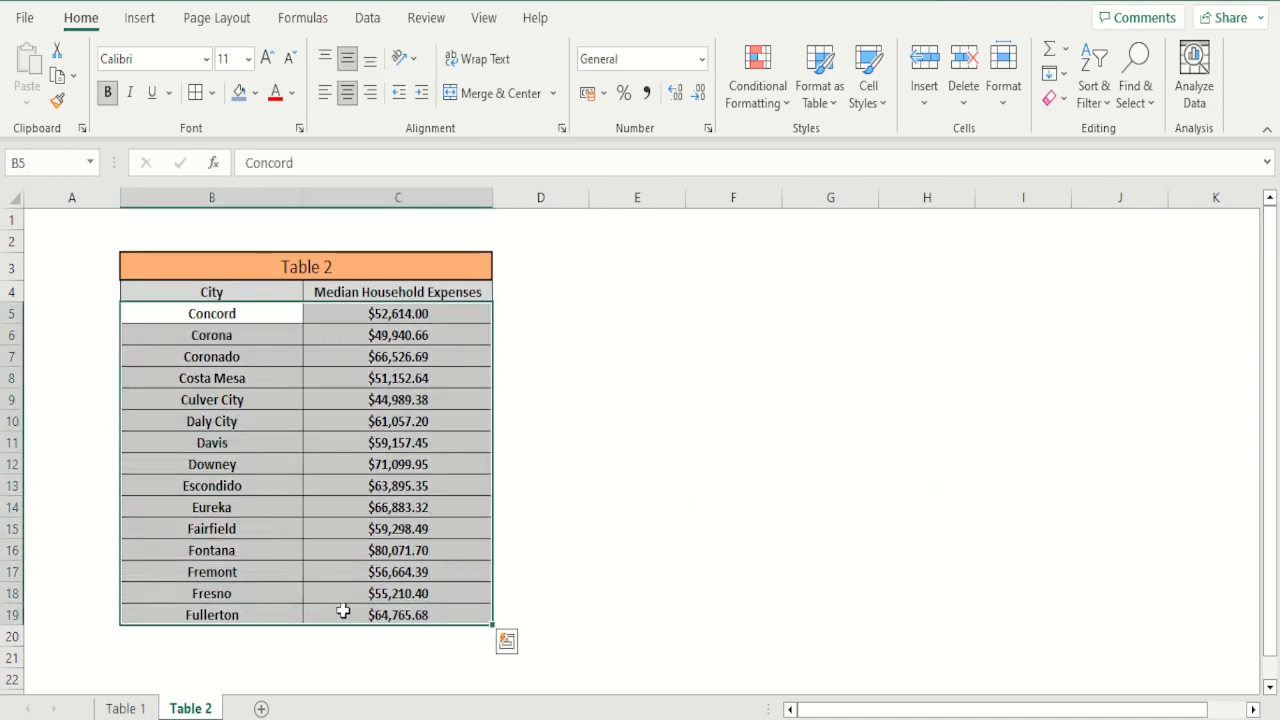
click(277, 506)
drag(362, 306, 370, 411)
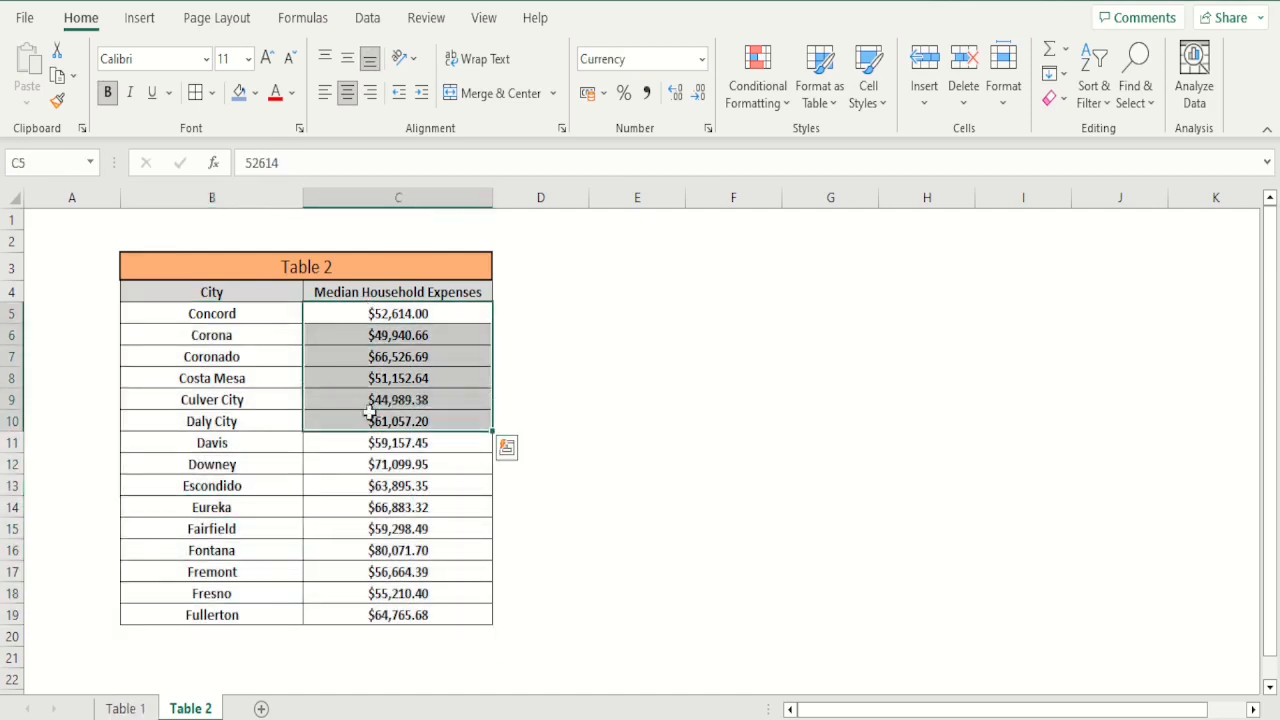
click(128, 708)
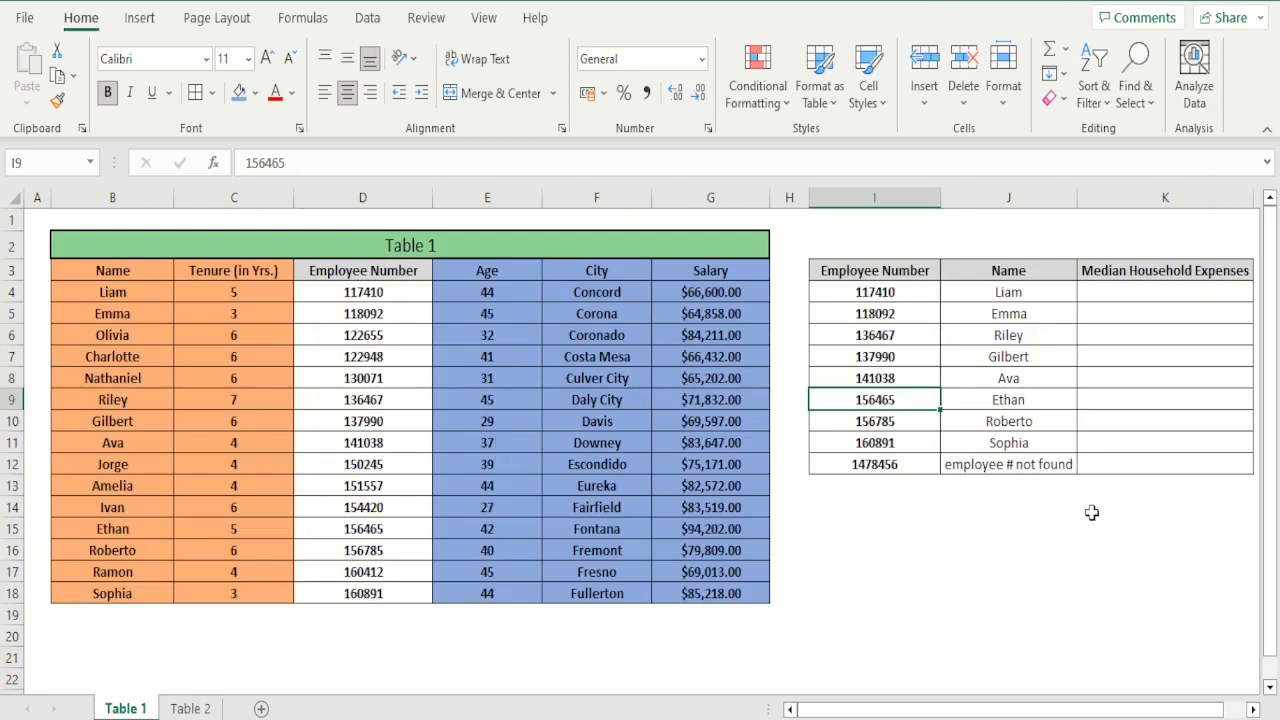
Review the cells to fill, K4:K12, and compare the employee number in I4 with the expense data on Table 2
drag(1140, 289, 1131, 478)
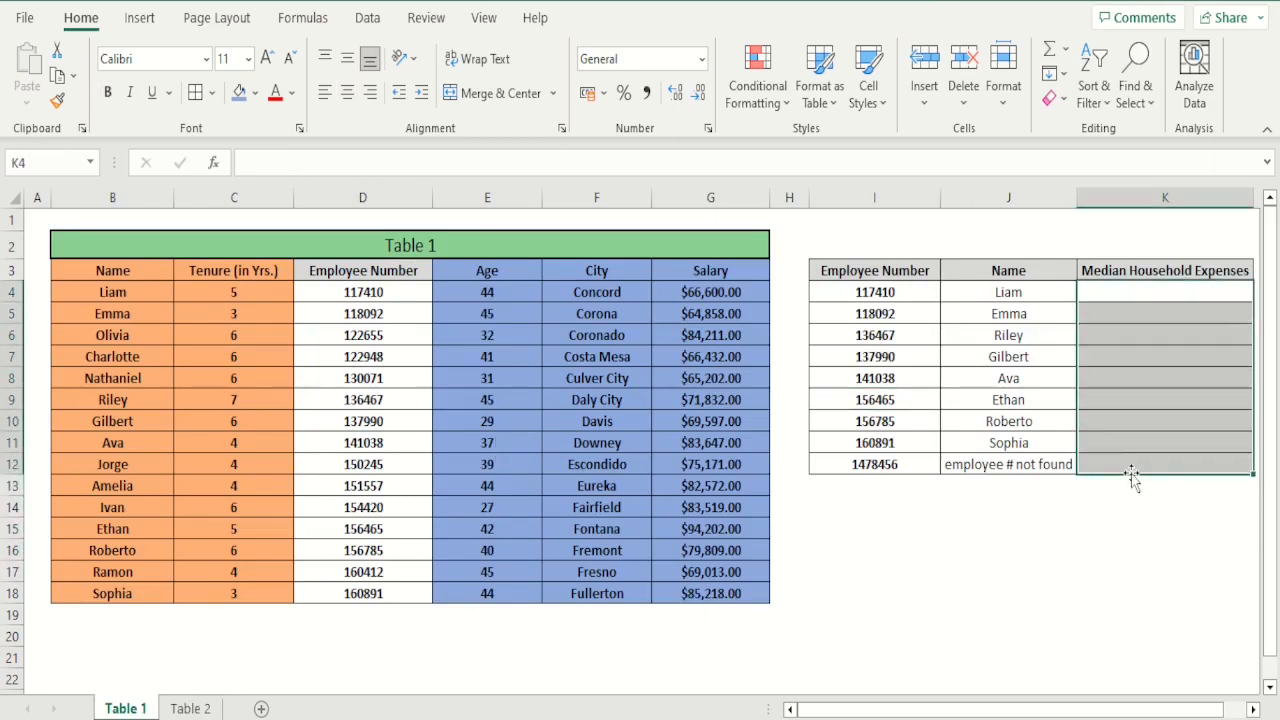
click(1035, 531)
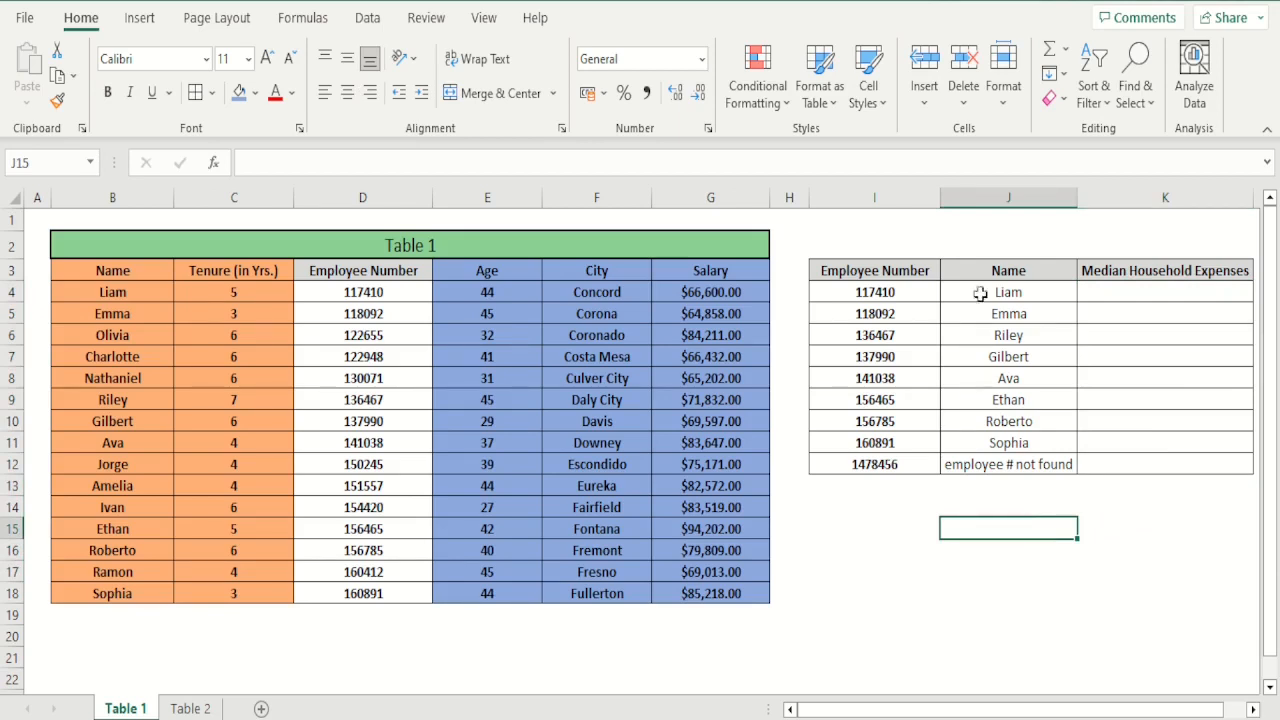
click(921, 290)
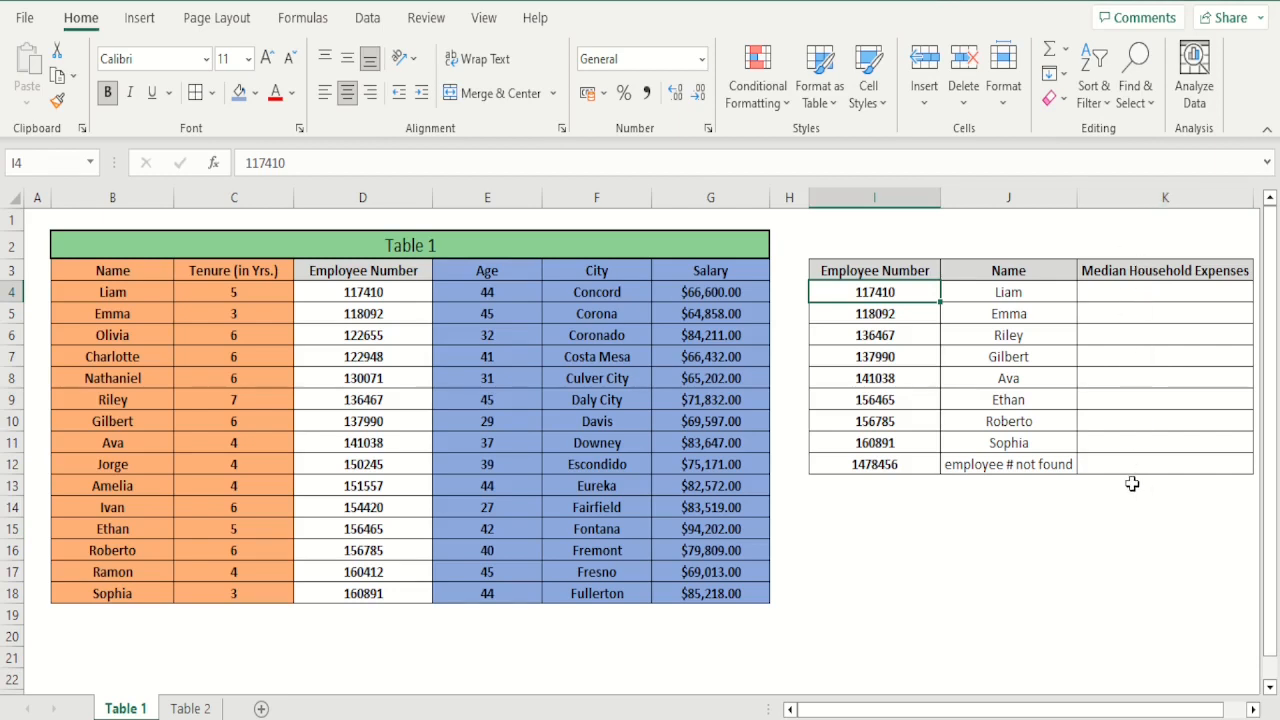
click(180, 709)
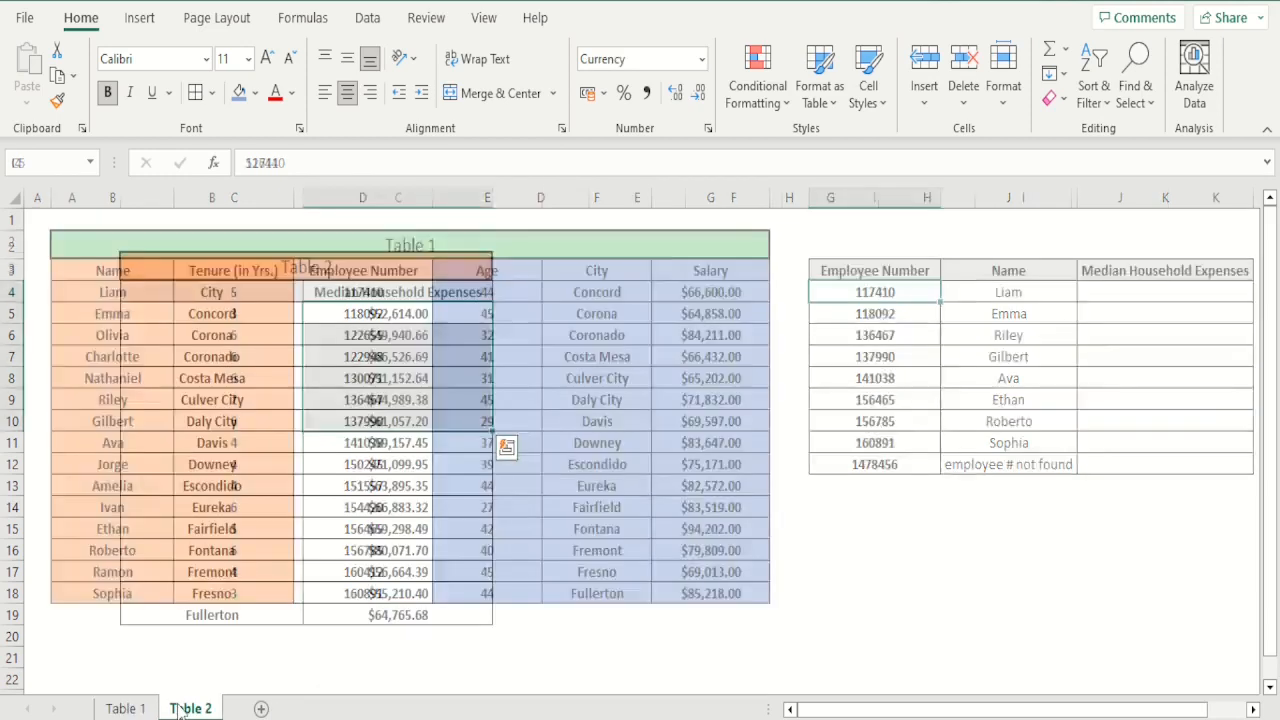
click(396, 507)
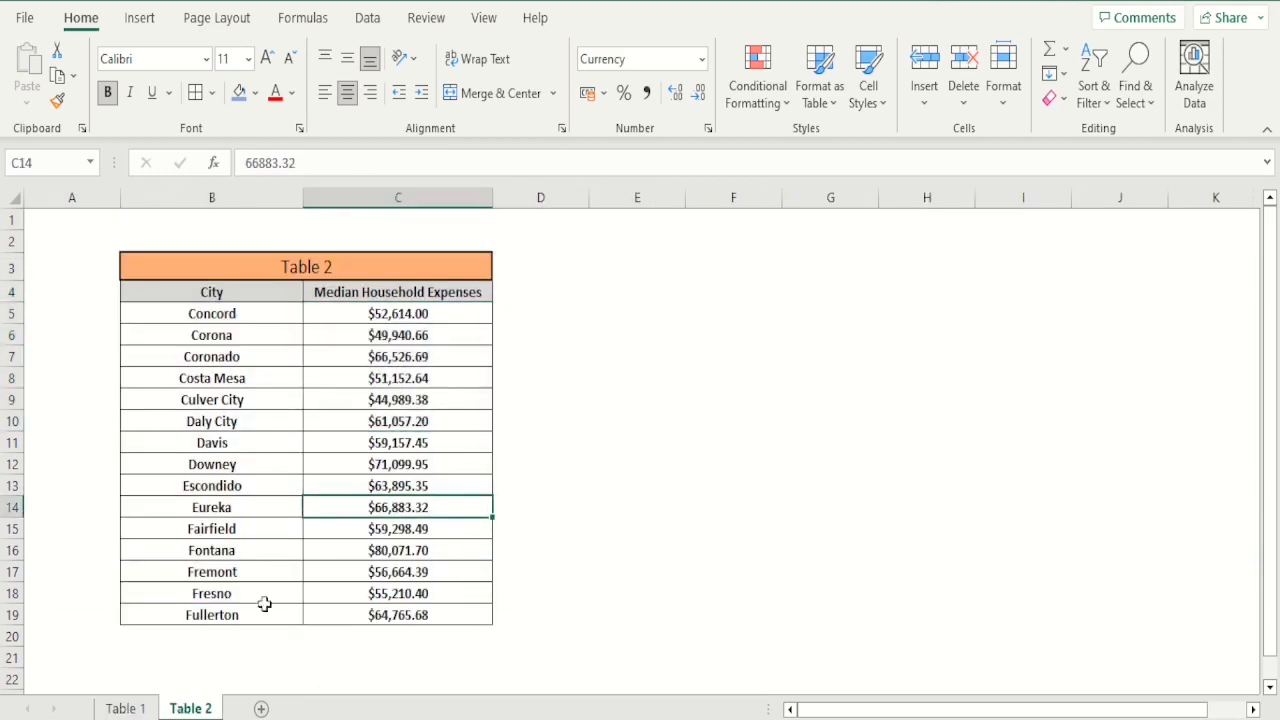
click(138, 708)
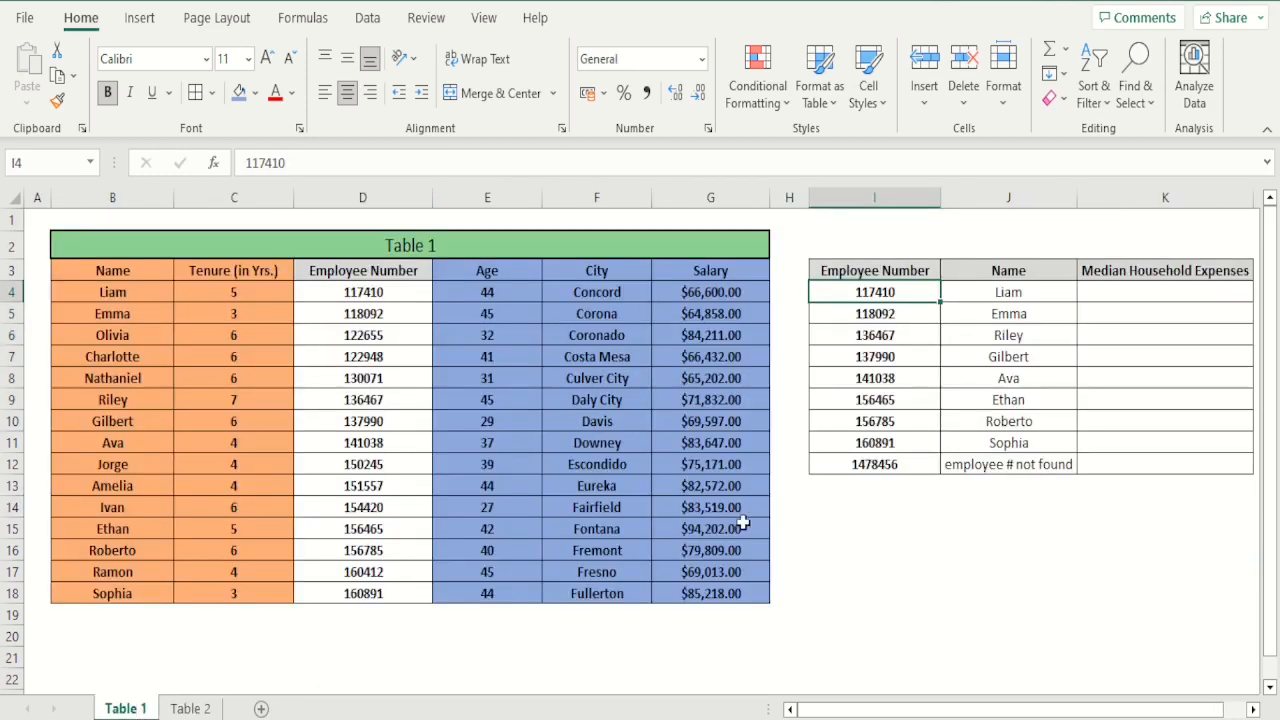
click(995, 509)
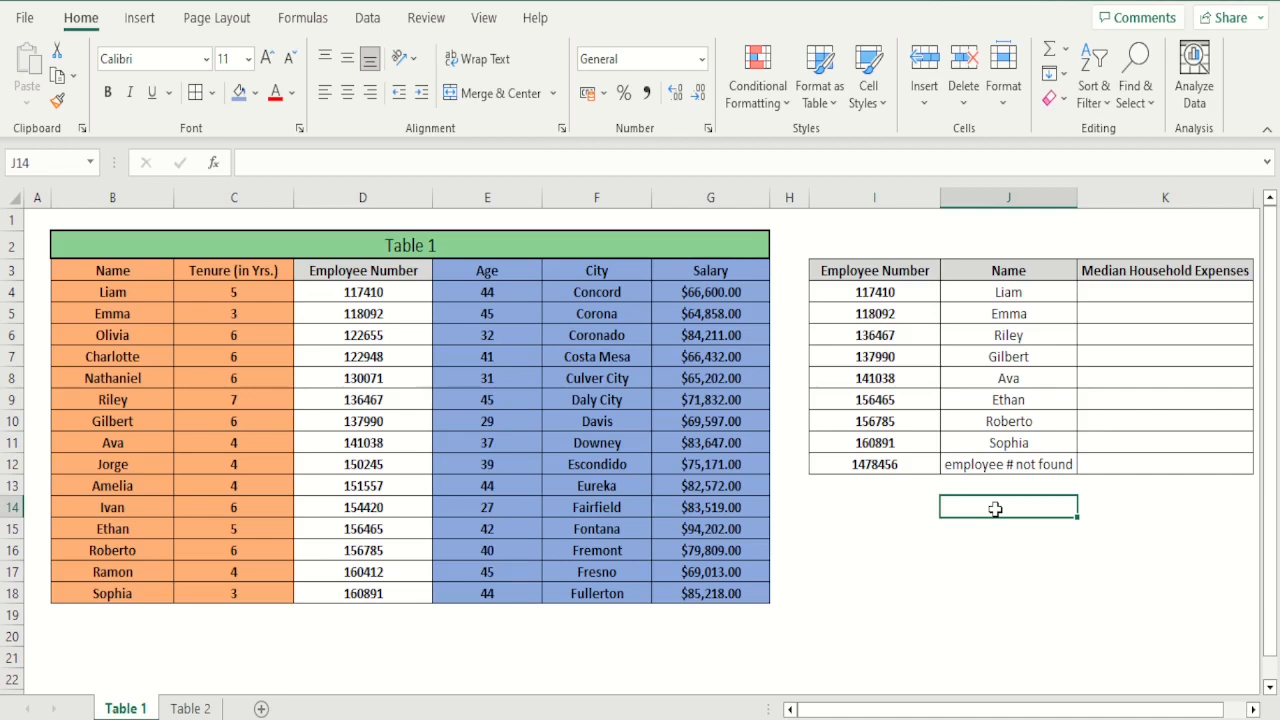
Begin a VLOOKUP formula in K4 with the placeholder city as its lookup value
click(1176, 294)
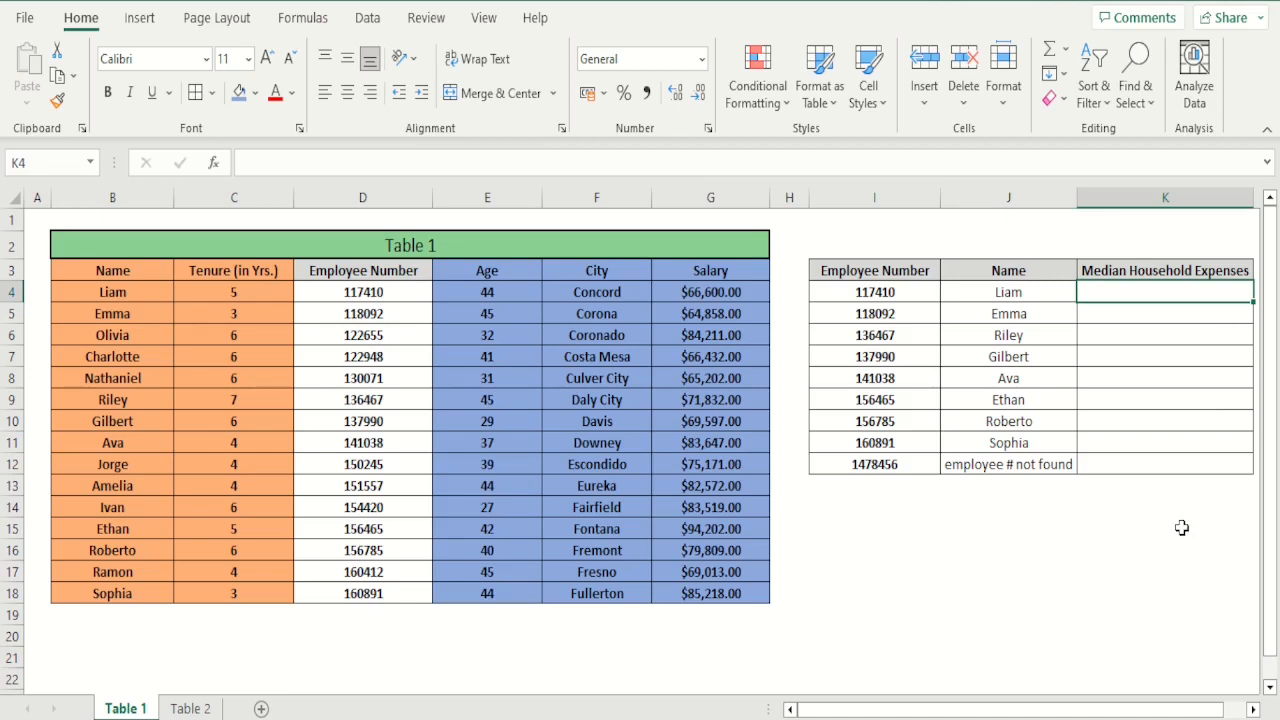
text(=vllo)
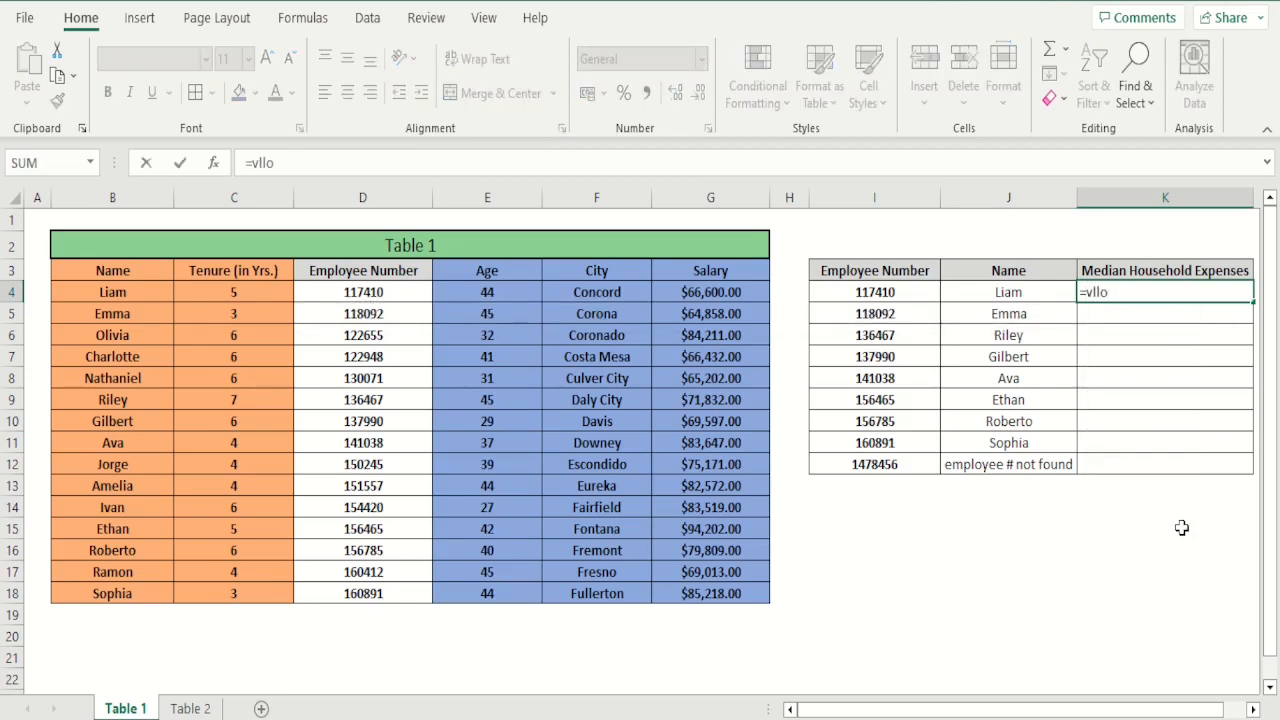
text(kup)
key(BackSpace)
key(BackSpace)
key(BackSpace)
key(BackSpace)
key(BackSpace)
text(ooku)
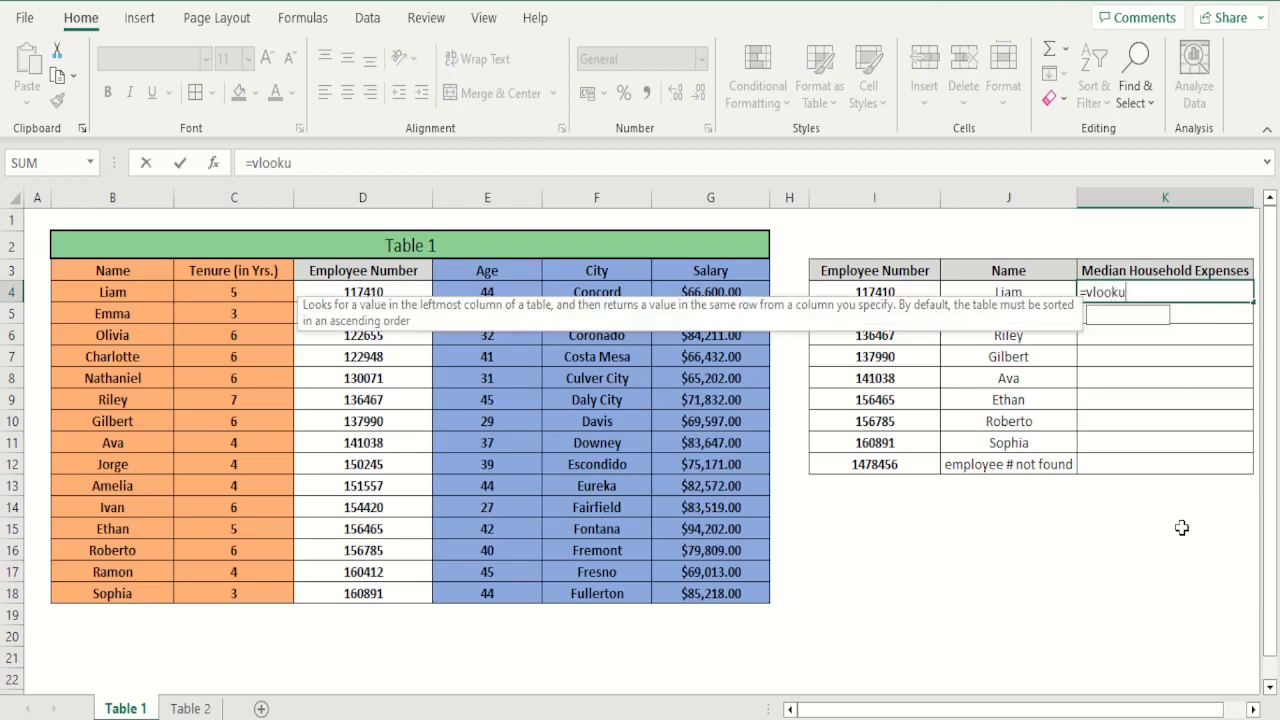
text(p()
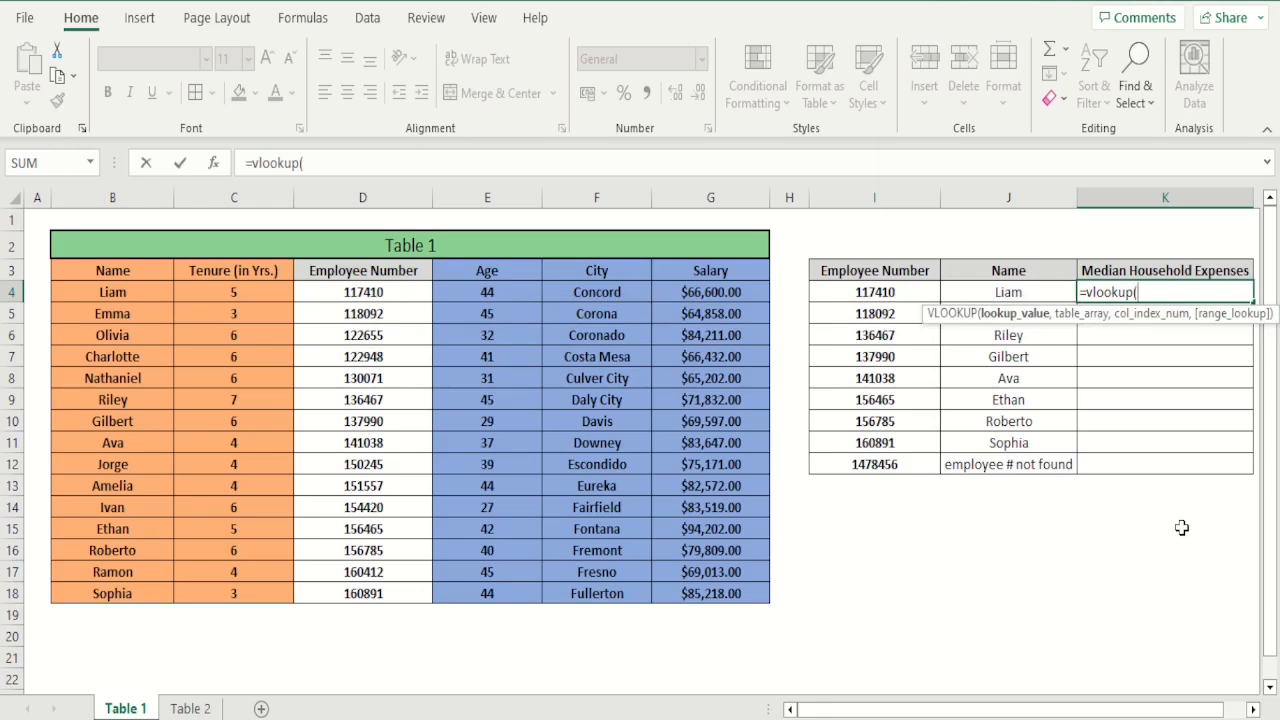
text(city,)
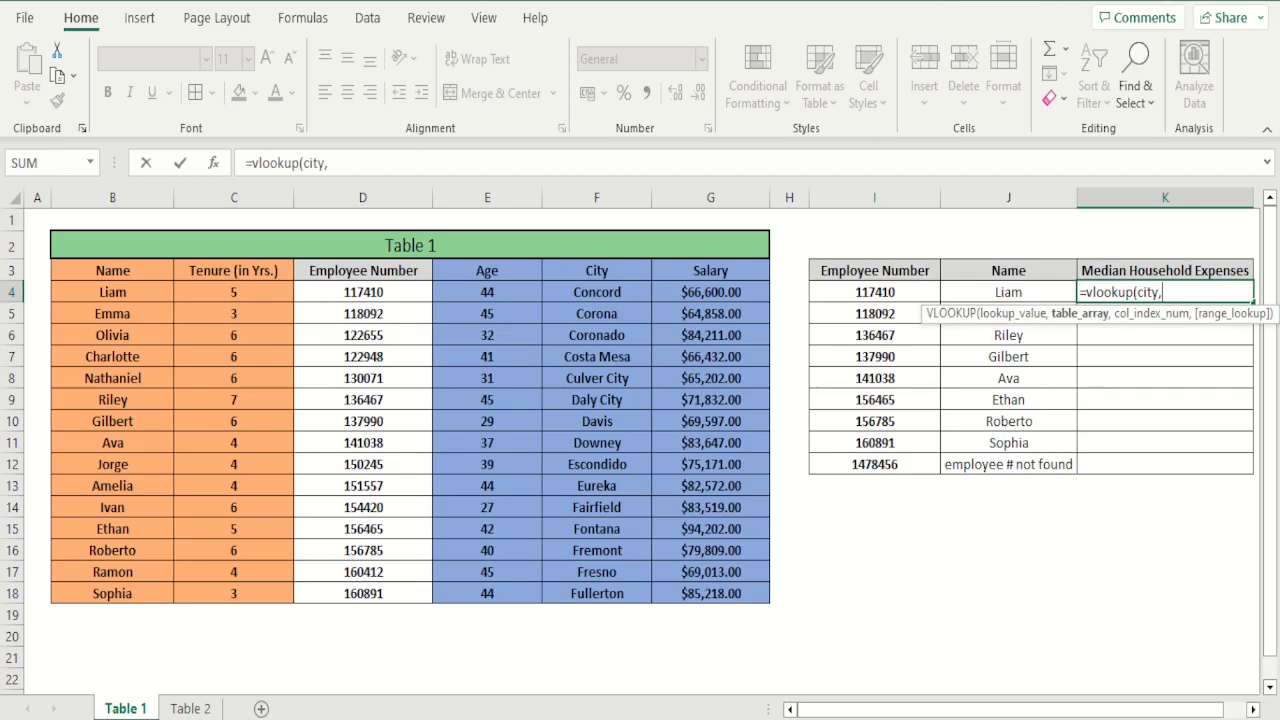
Complete the K4 VLOOKUP with table array 'Table 2'!B5:C19, column index 2 and exact match 0, and enter the formula
click(190, 708)
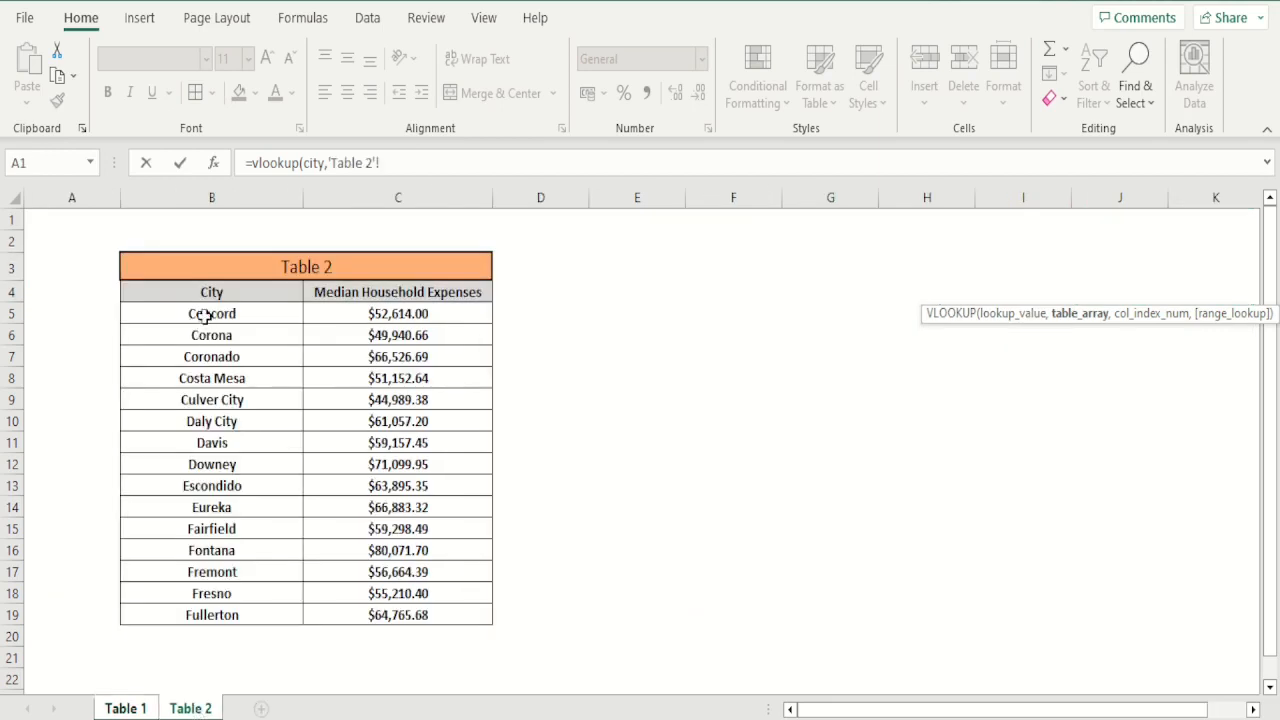
drag(194, 316, 409, 614)
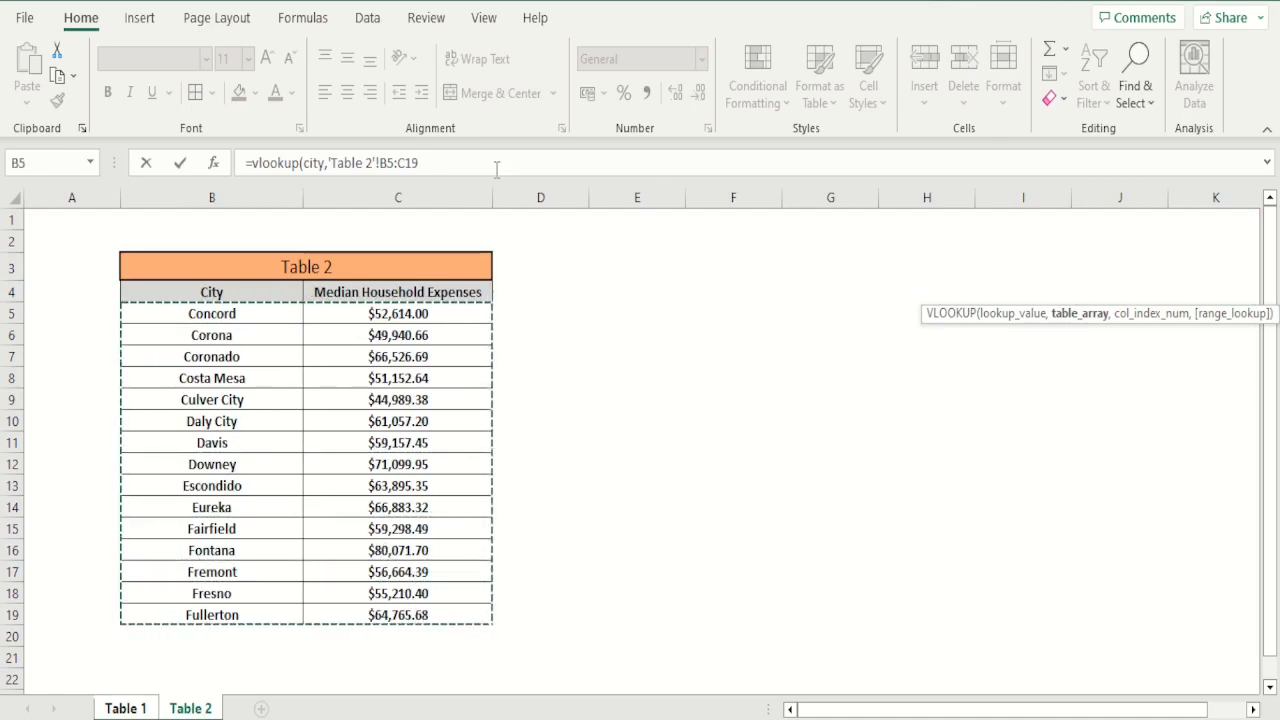
click(496, 168)
text(,)
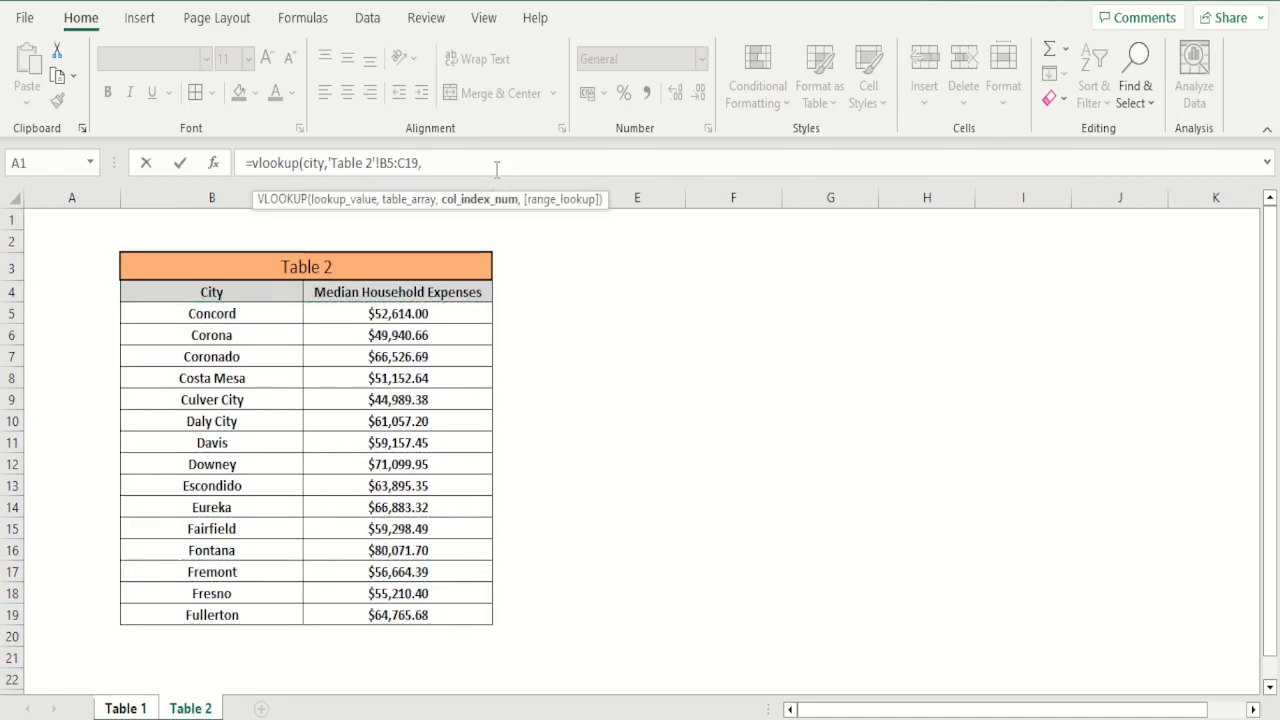
text(2,0)
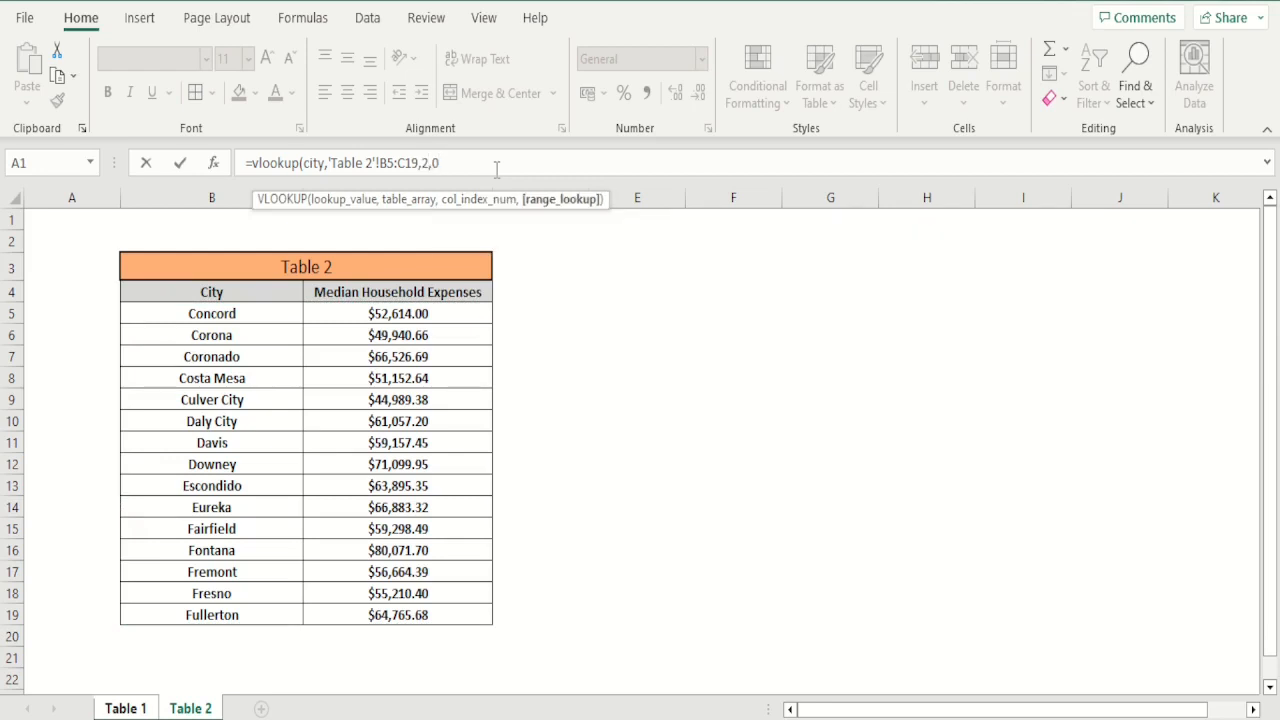
text())
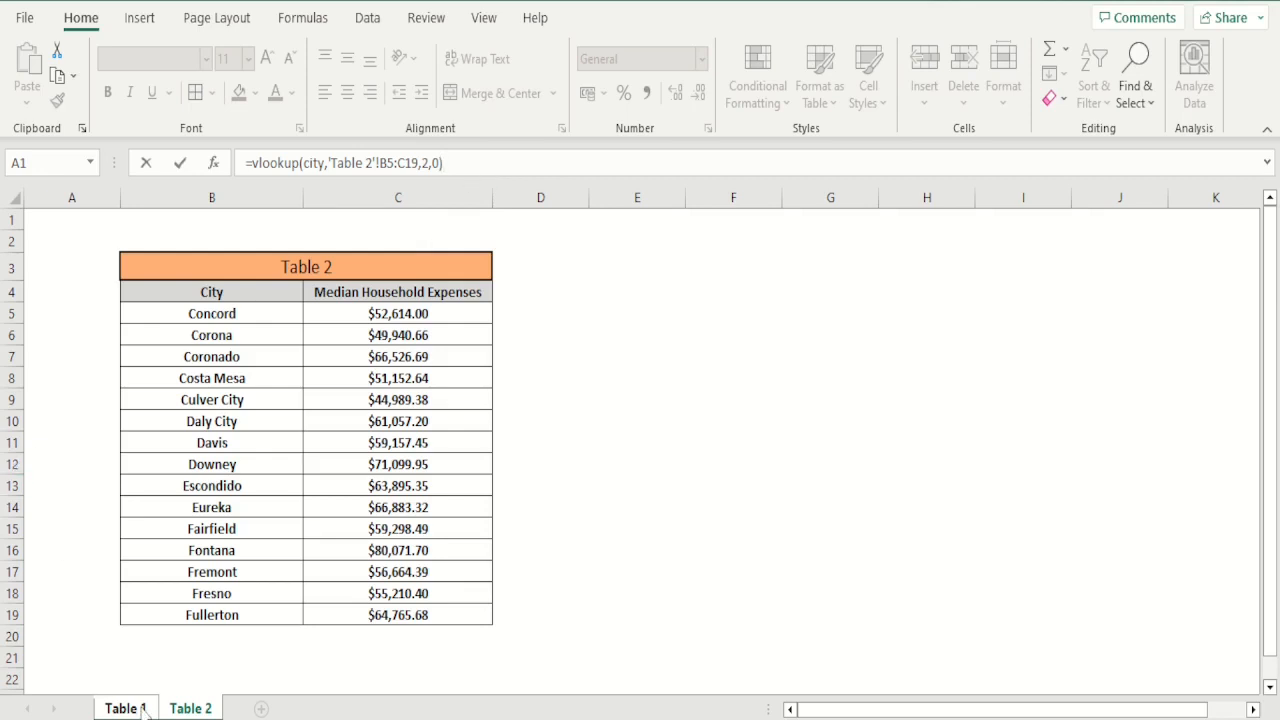
key(Return)
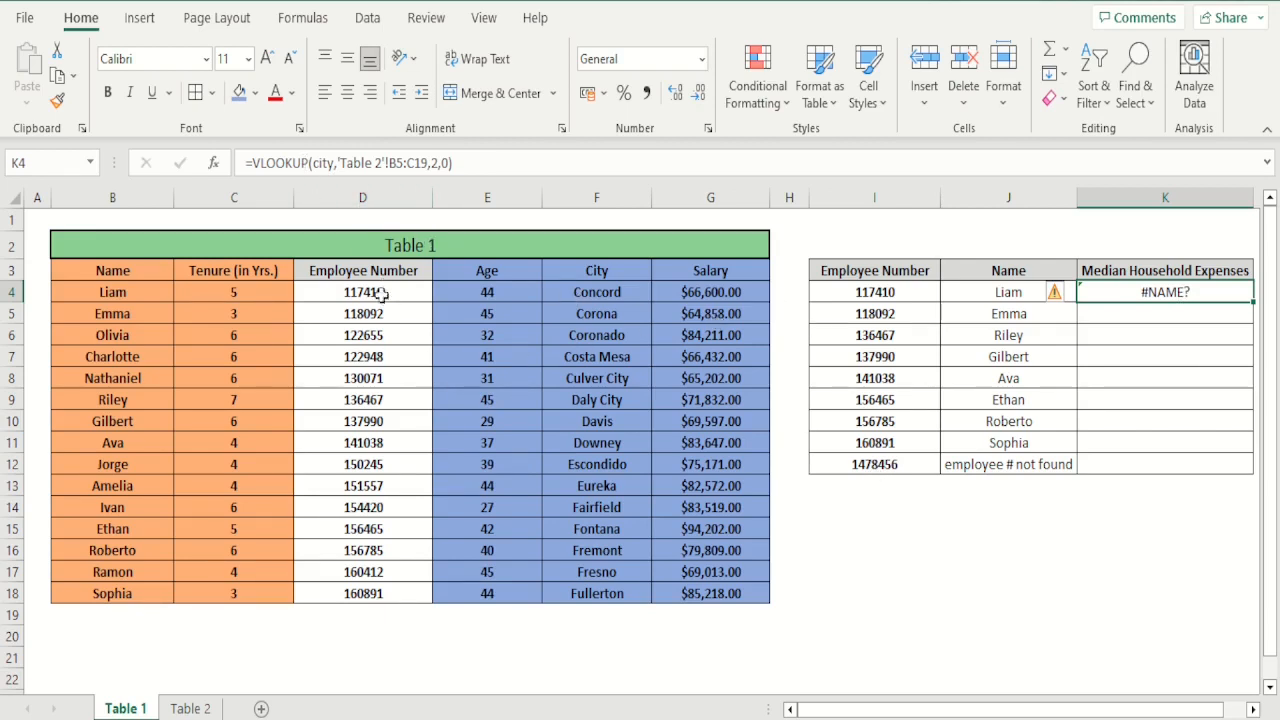
Make the table array in K4's VLOOKUP formula absolute, as 'Table 2'!$B$5:$C$19
click(398, 163)
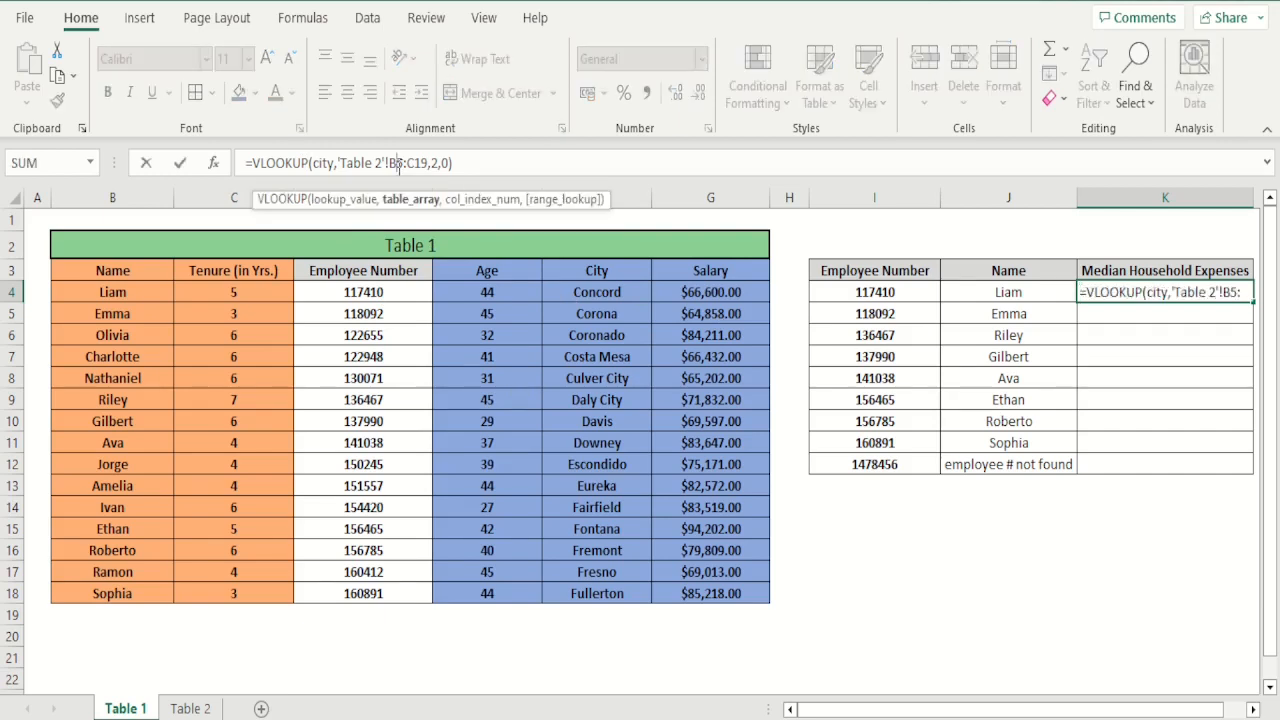
key(F4)
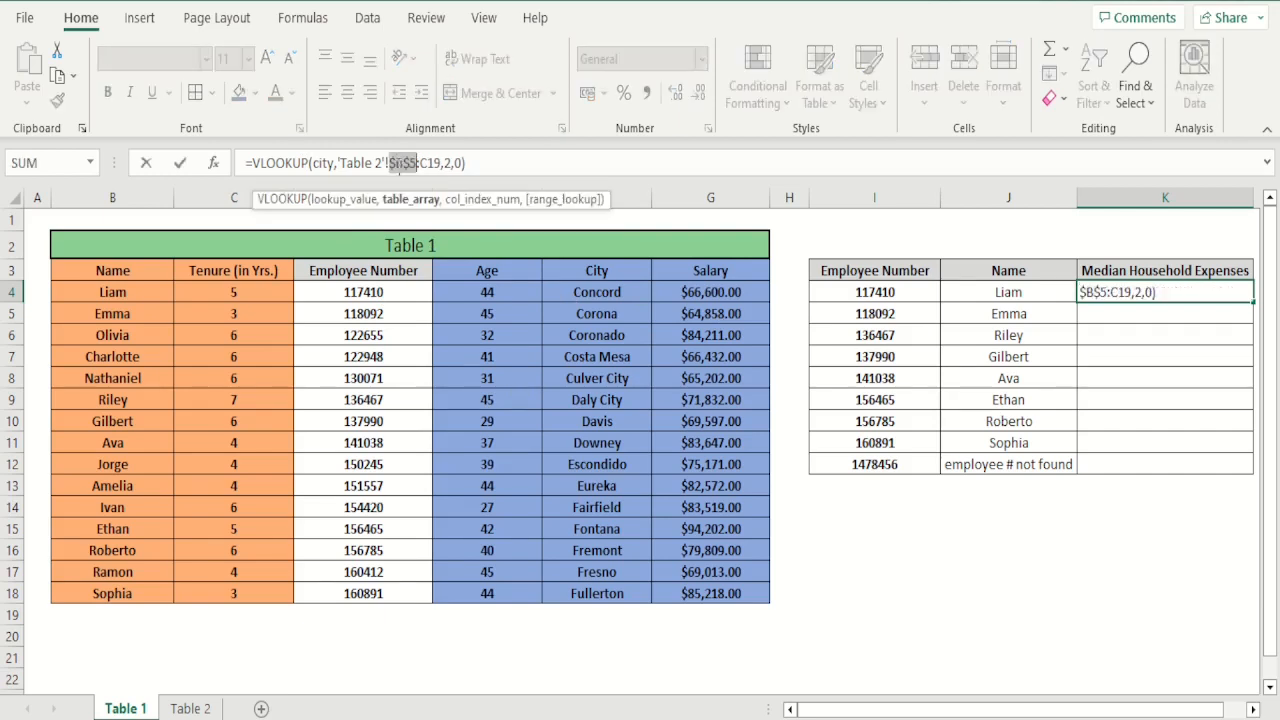
click(428, 166)
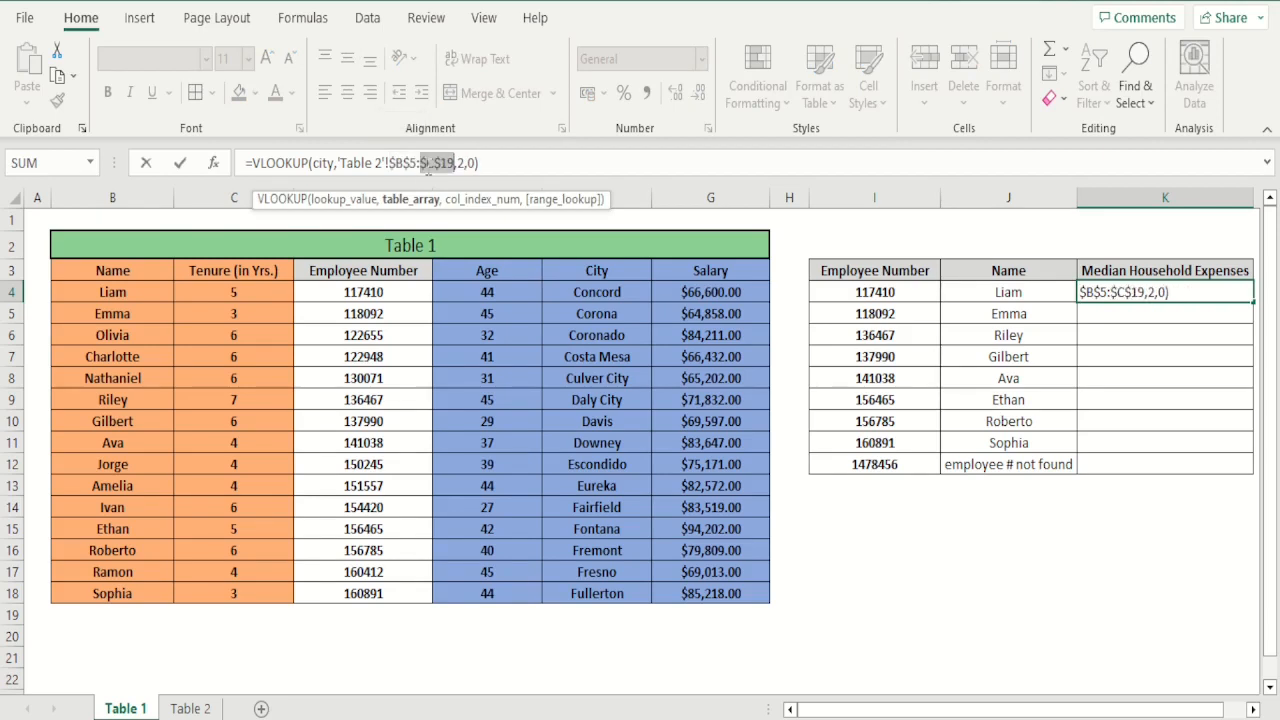
Replace the placeholder city in K4's formula with a nested VLOOKUP that uses I4 as its lookup value
click(334, 163)
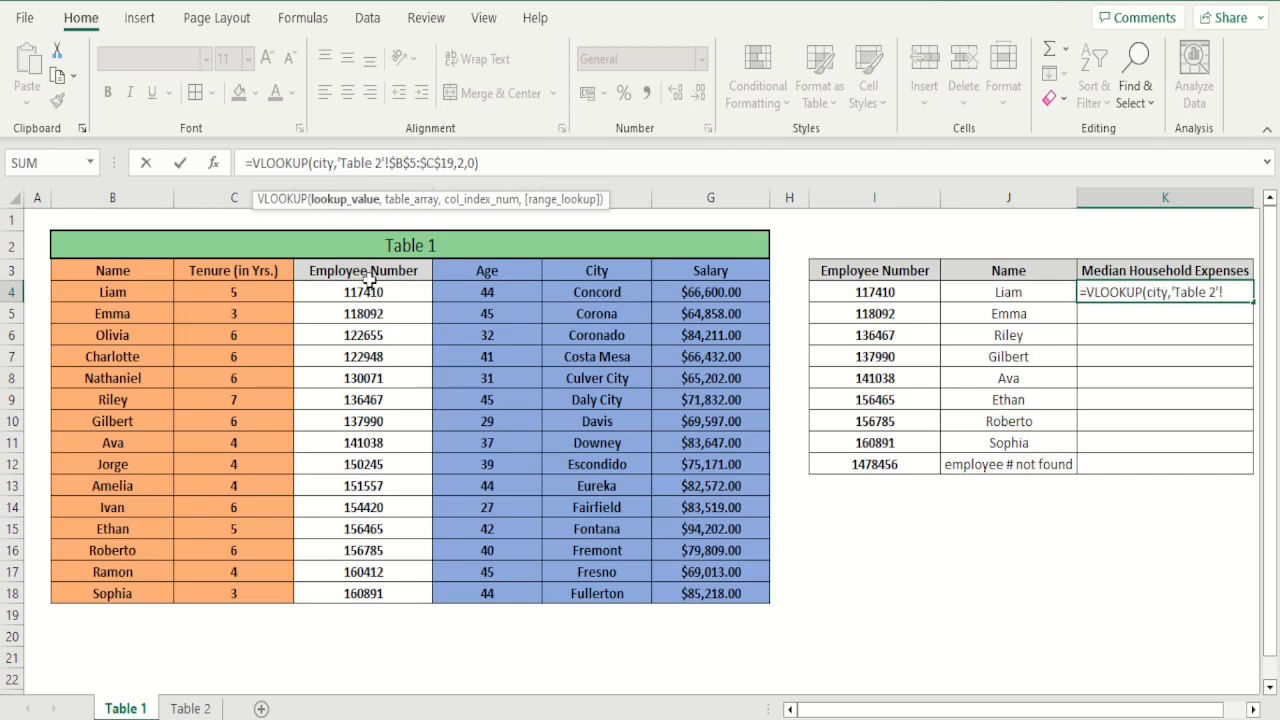
key(BackSpace)
key(BackSpace)
key(BackSpace)
key(BackSpace)
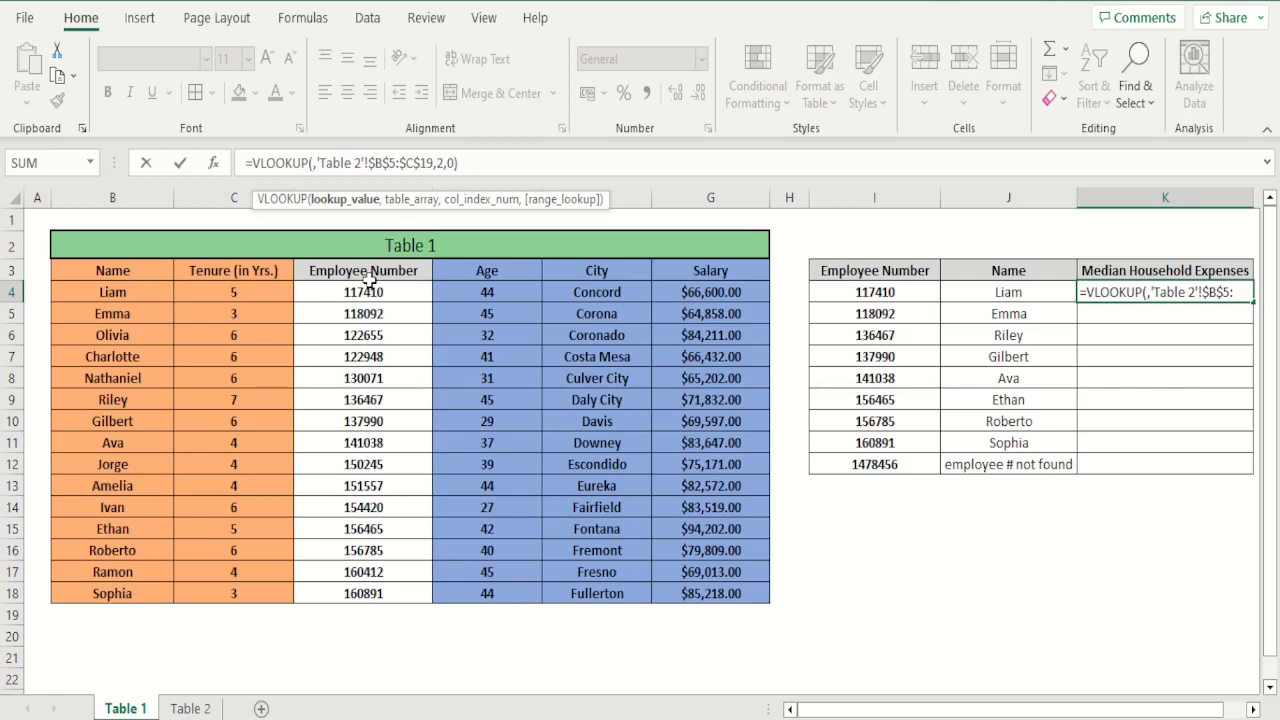
text(vl)
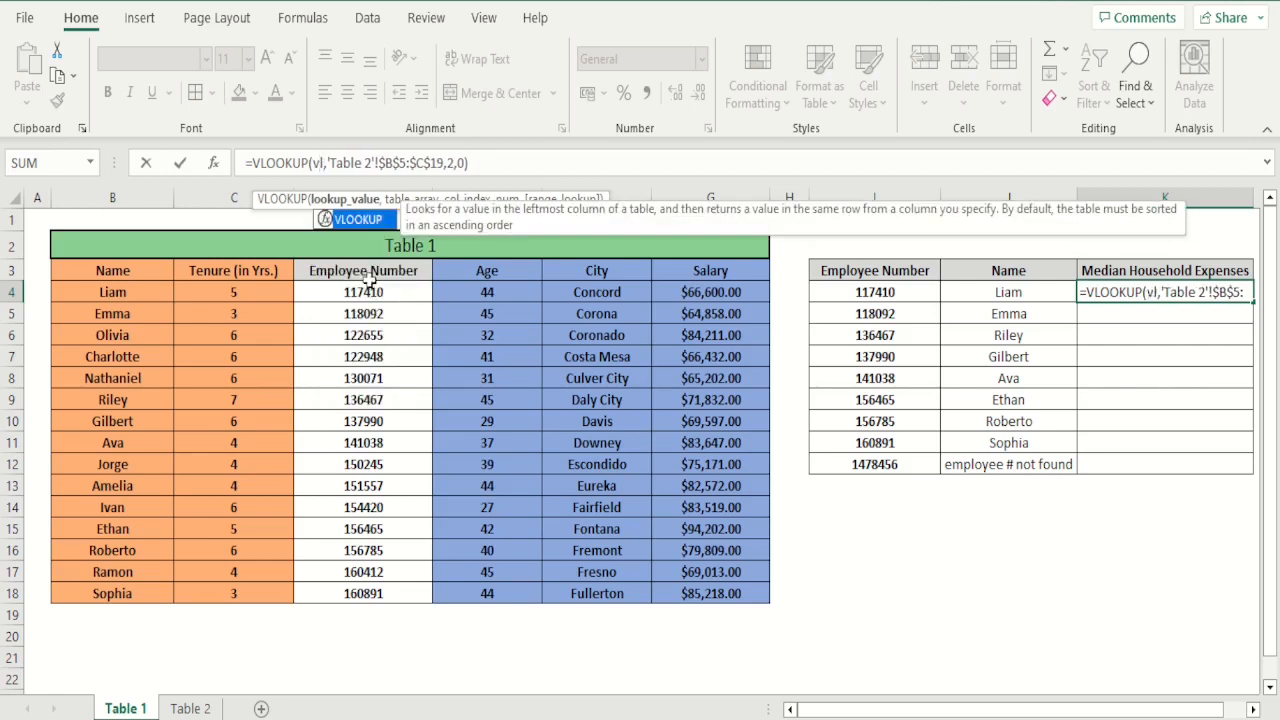
text(ookup)
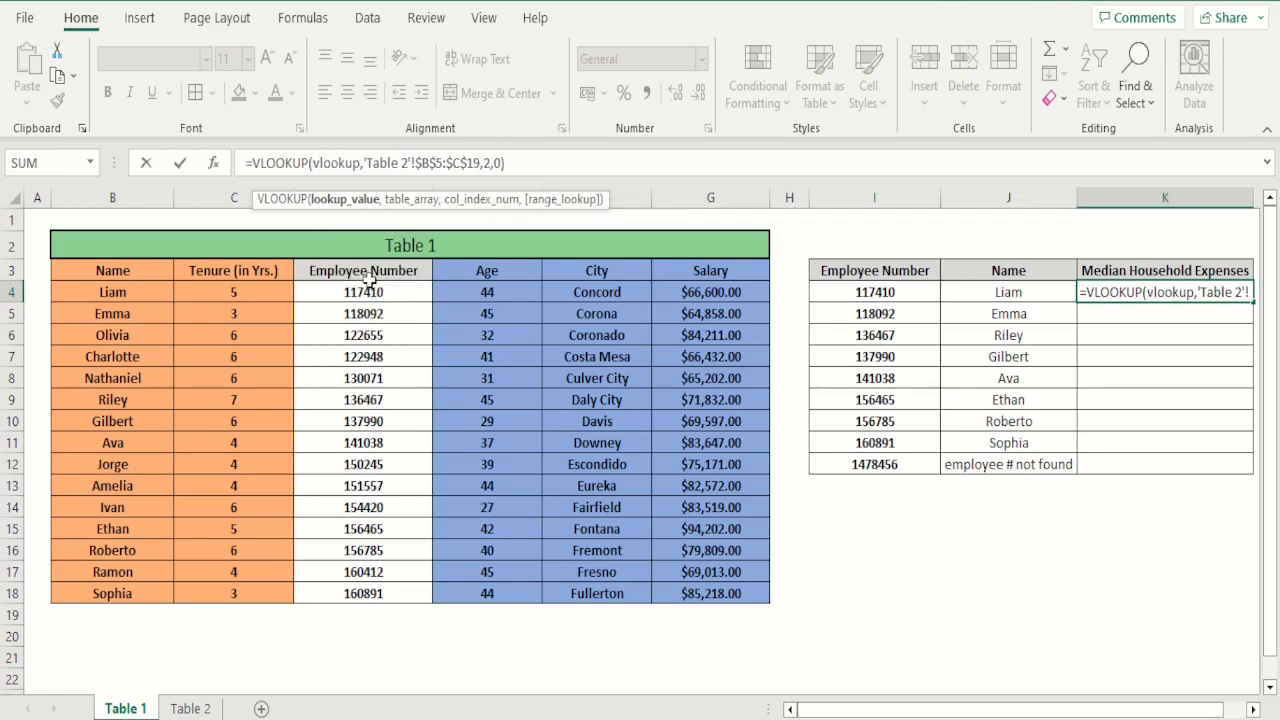
text(()
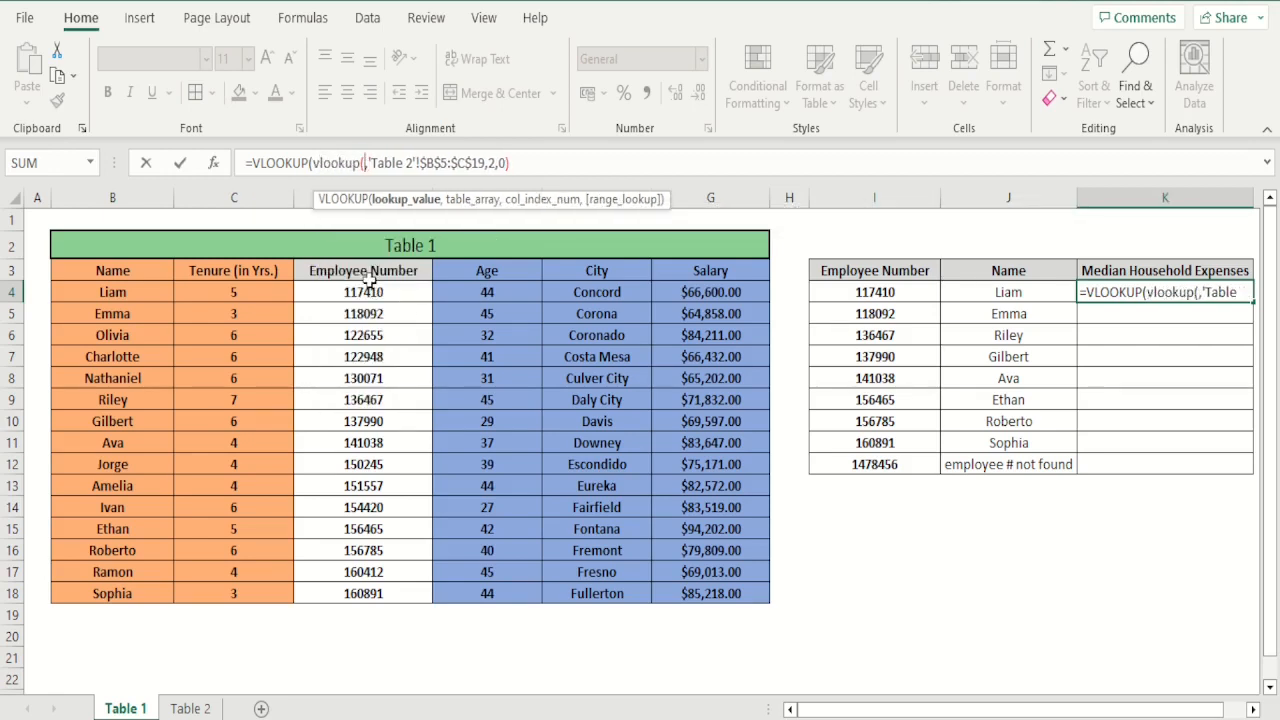
click(869, 292)
text(,)
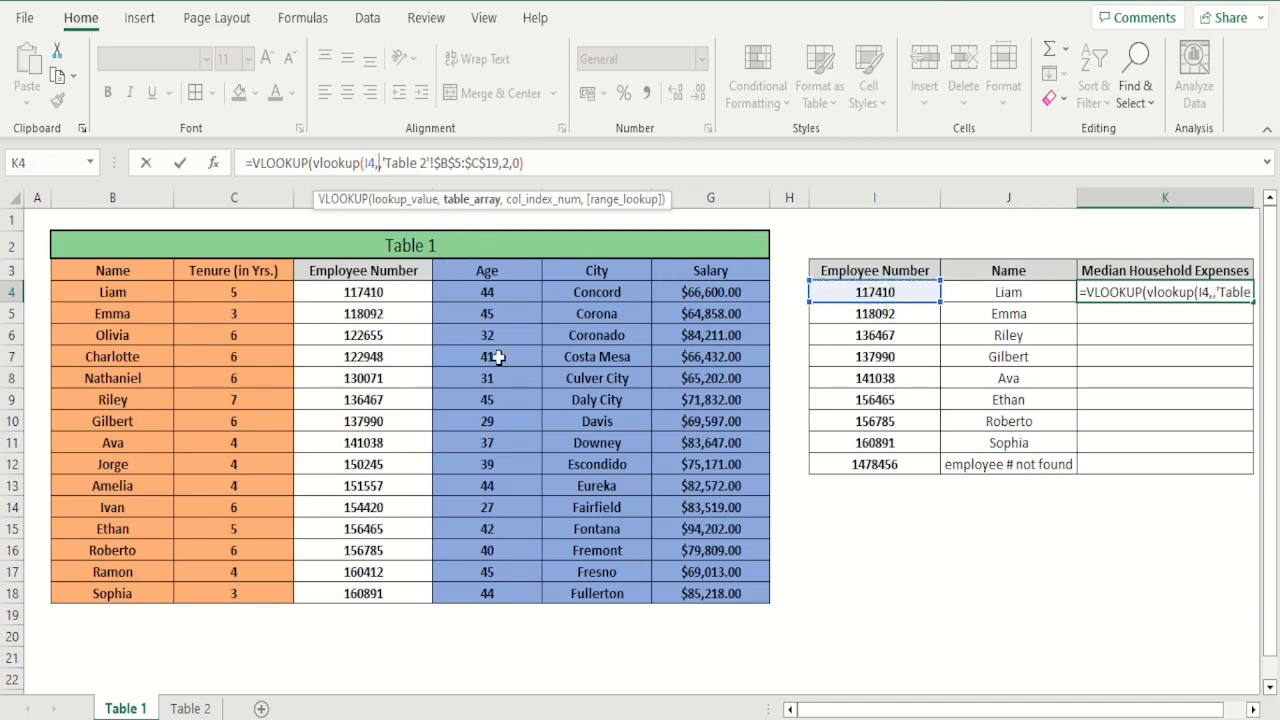
Complete the nested VLOOKUP with table array D4:F18, column index 3 and exact match 0
drag(376, 291, 595, 587)
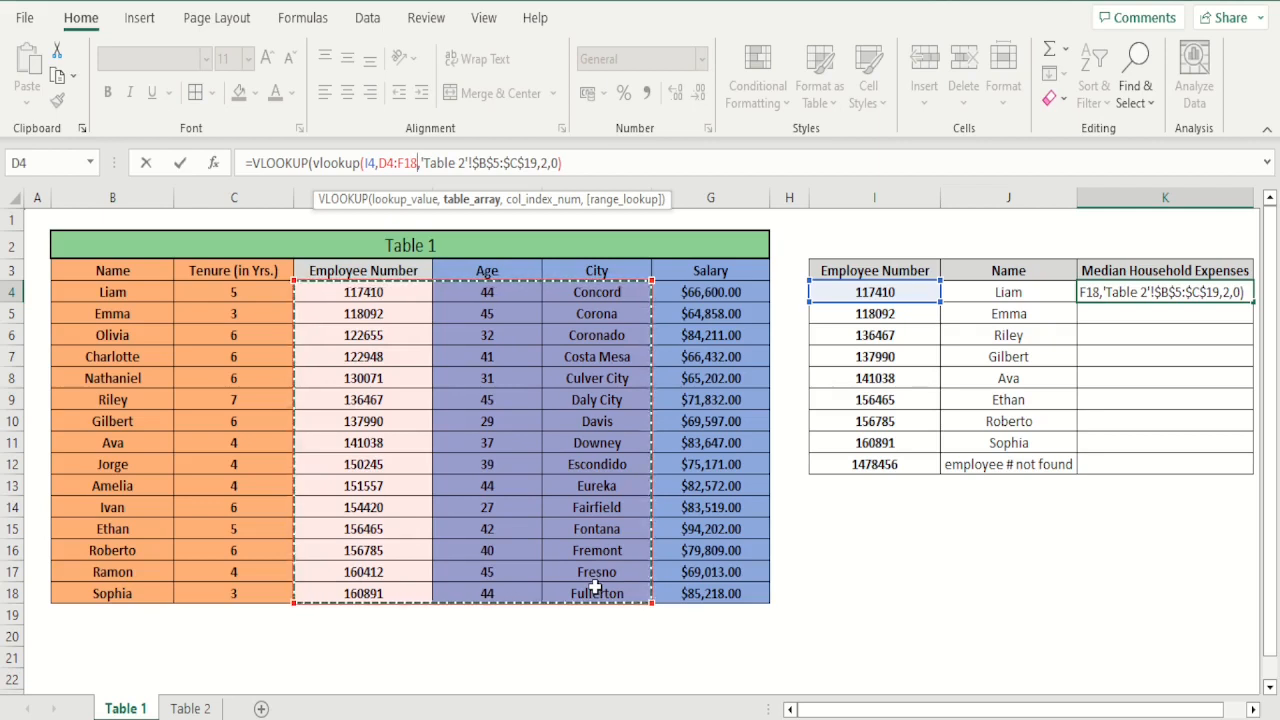
text(,)
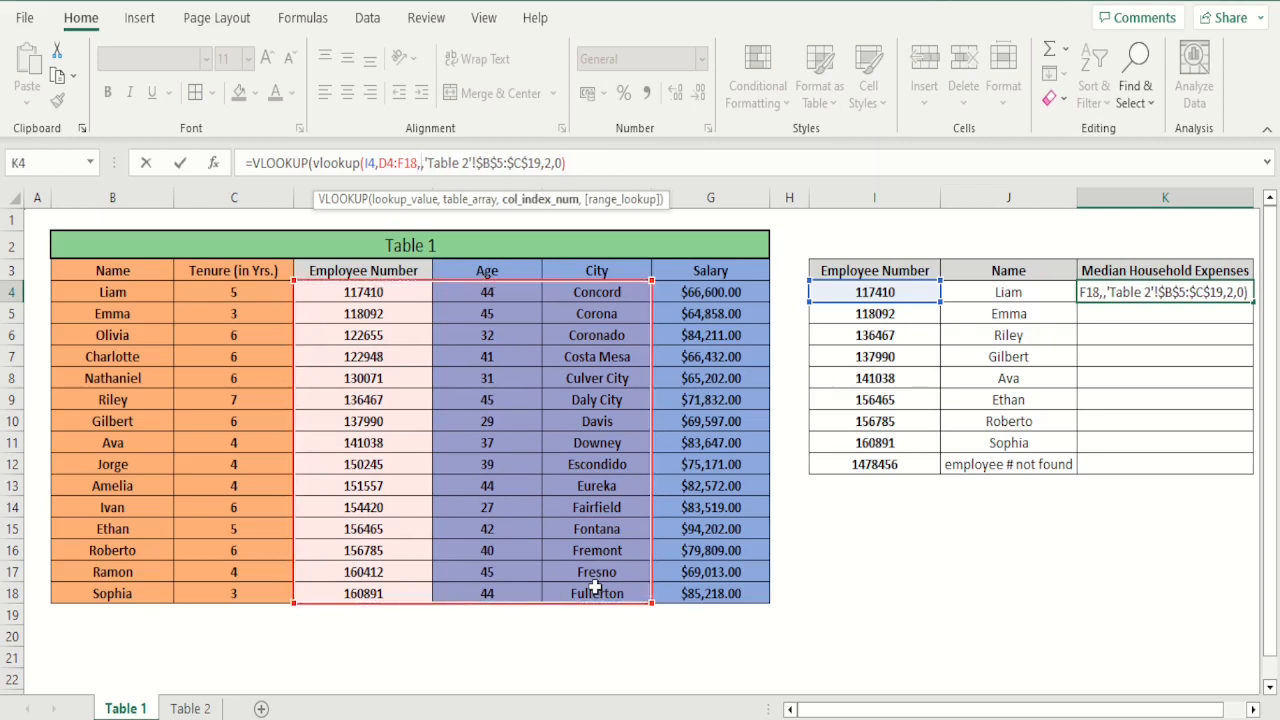
text(3)
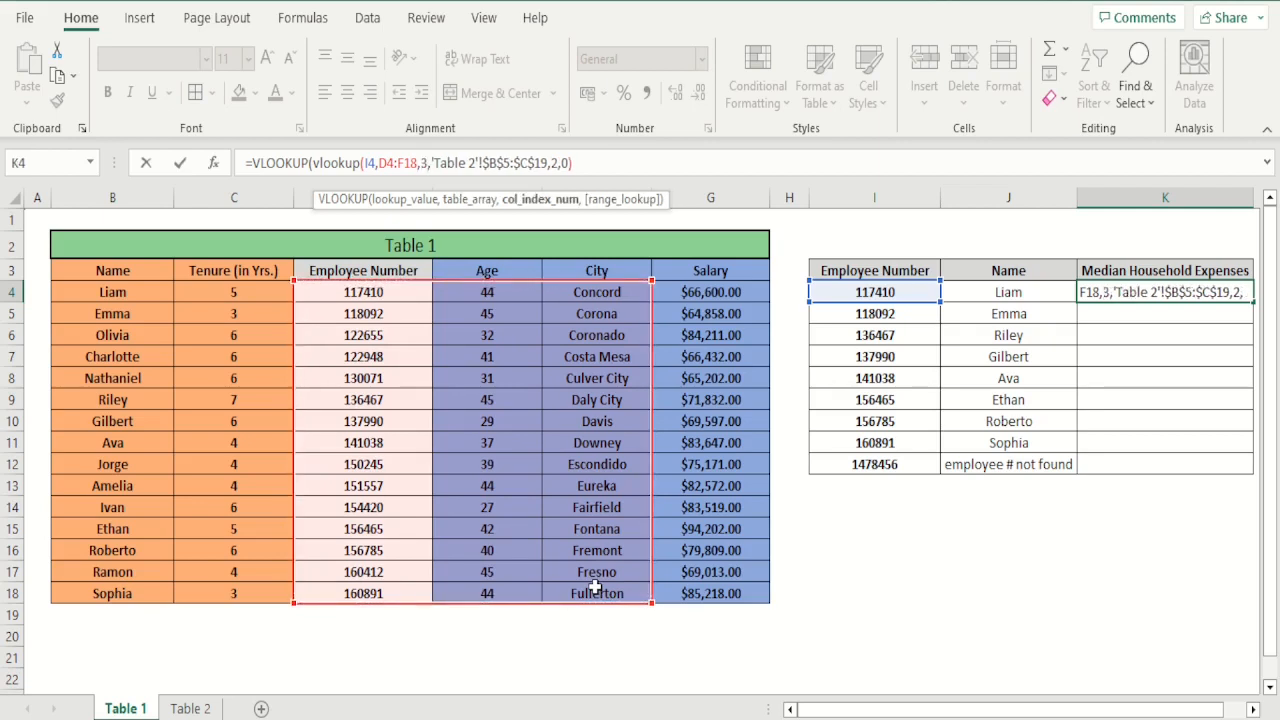
text(,)
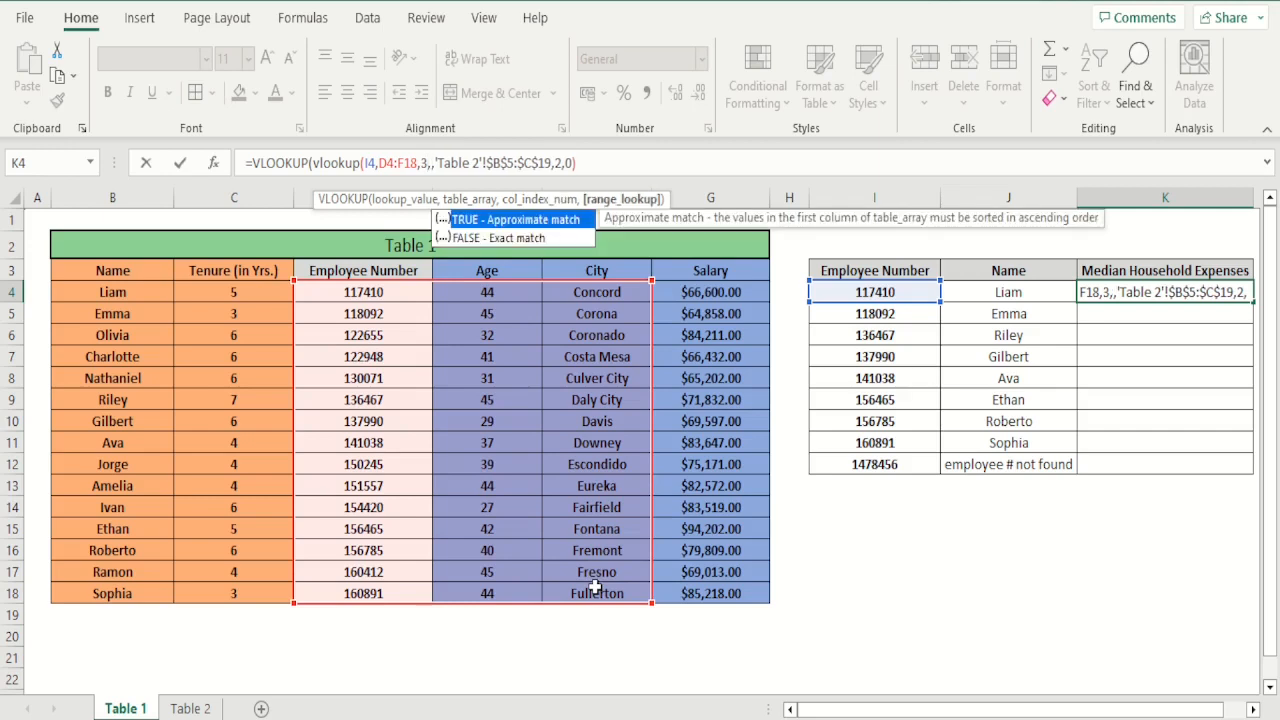
text(0))
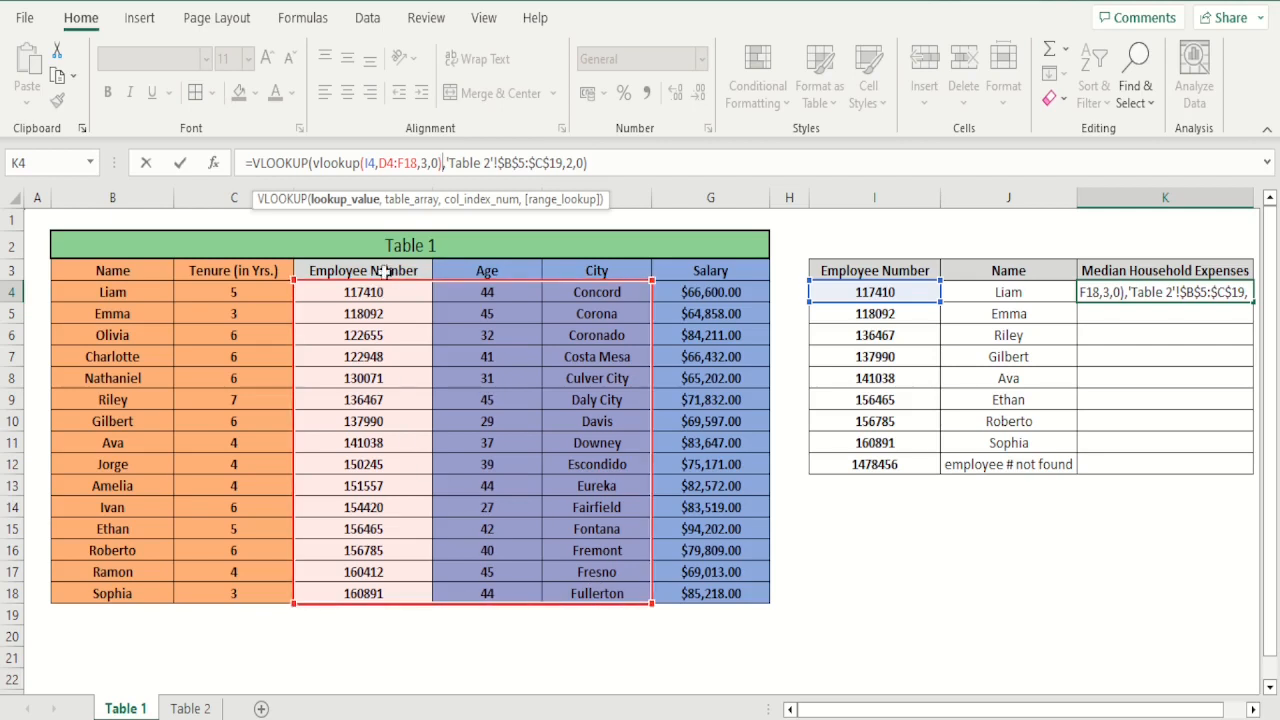
Make the nested lookup's table array absolute, as $D$4:$F$18, and enter the K4 formula
click(386, 162)
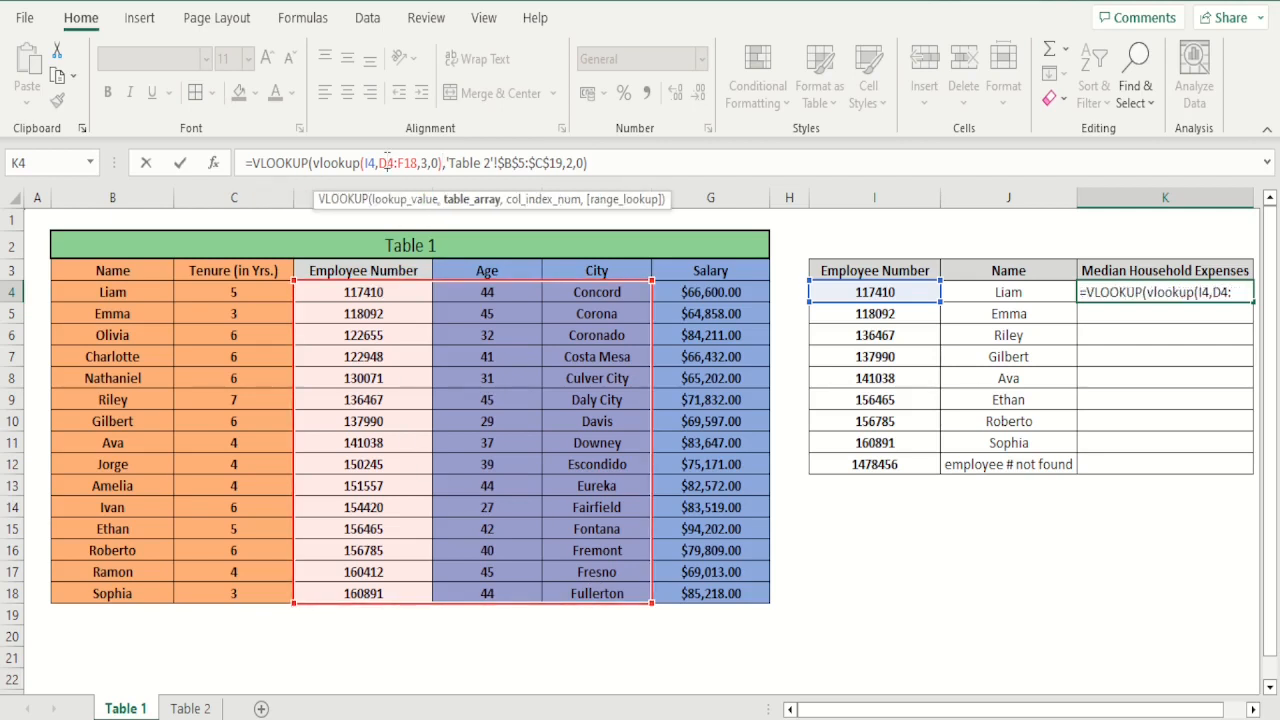
key(F4)
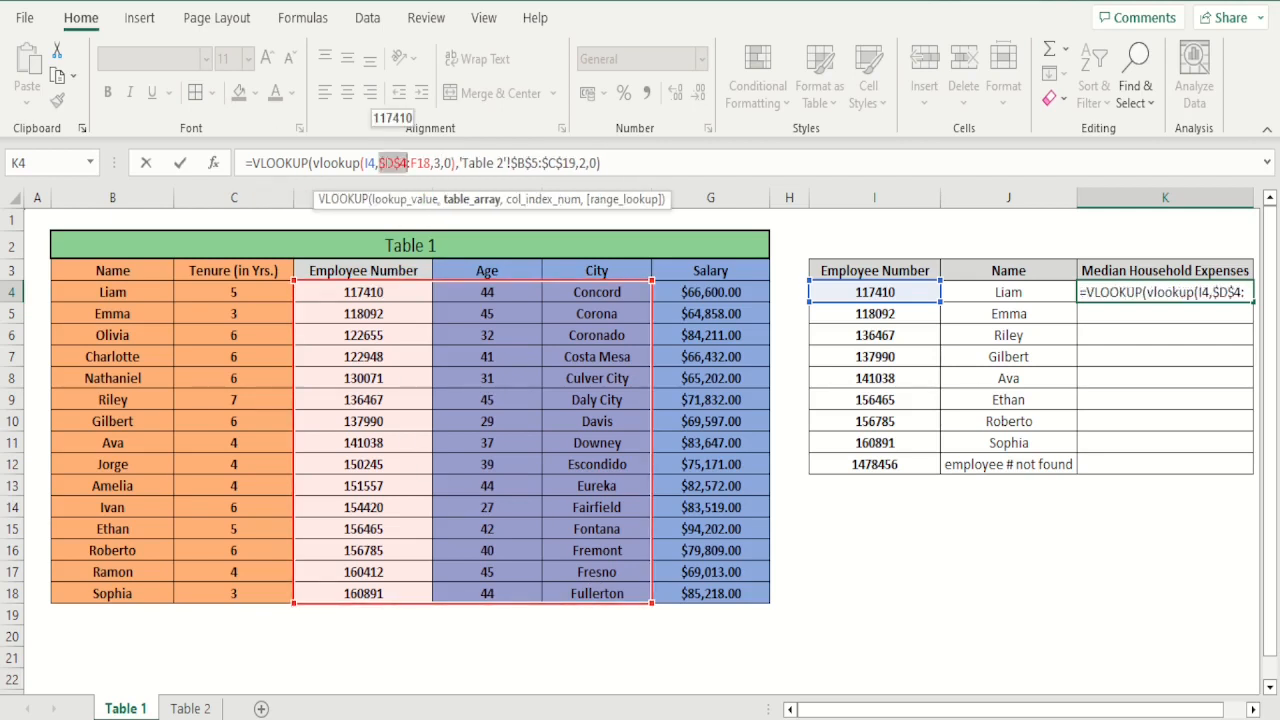
click(418, 165)
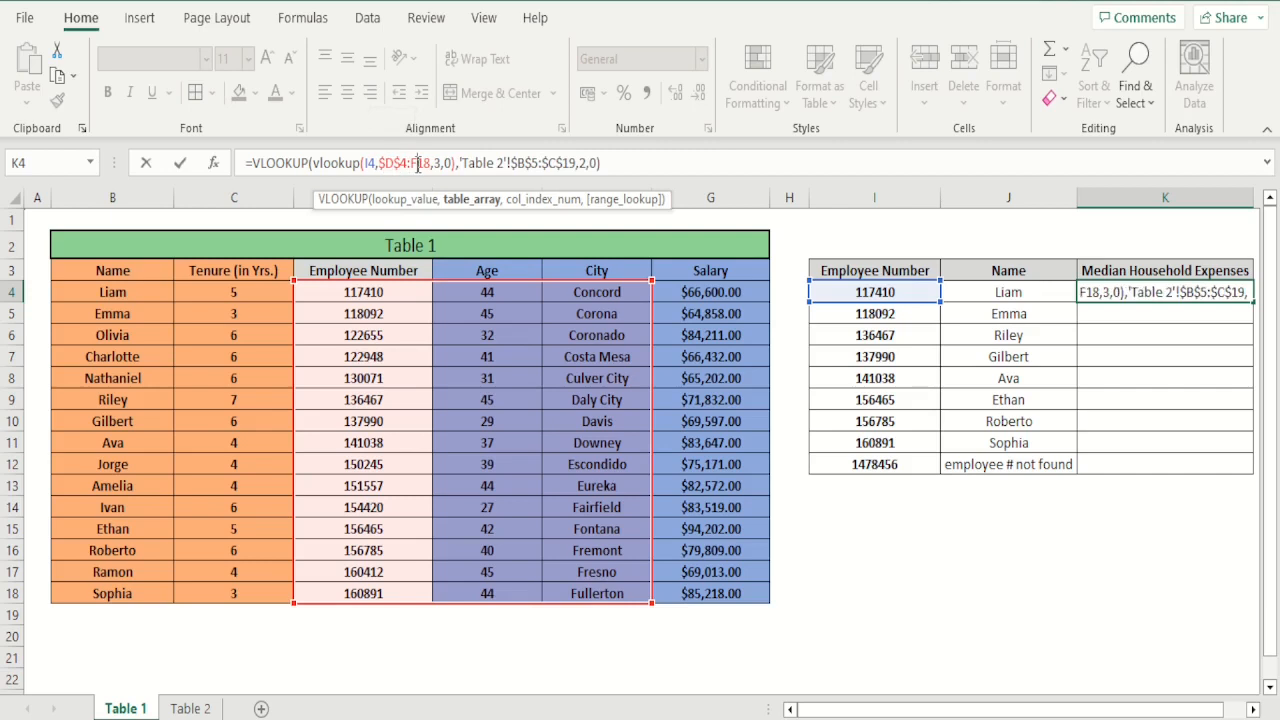
key(F4)
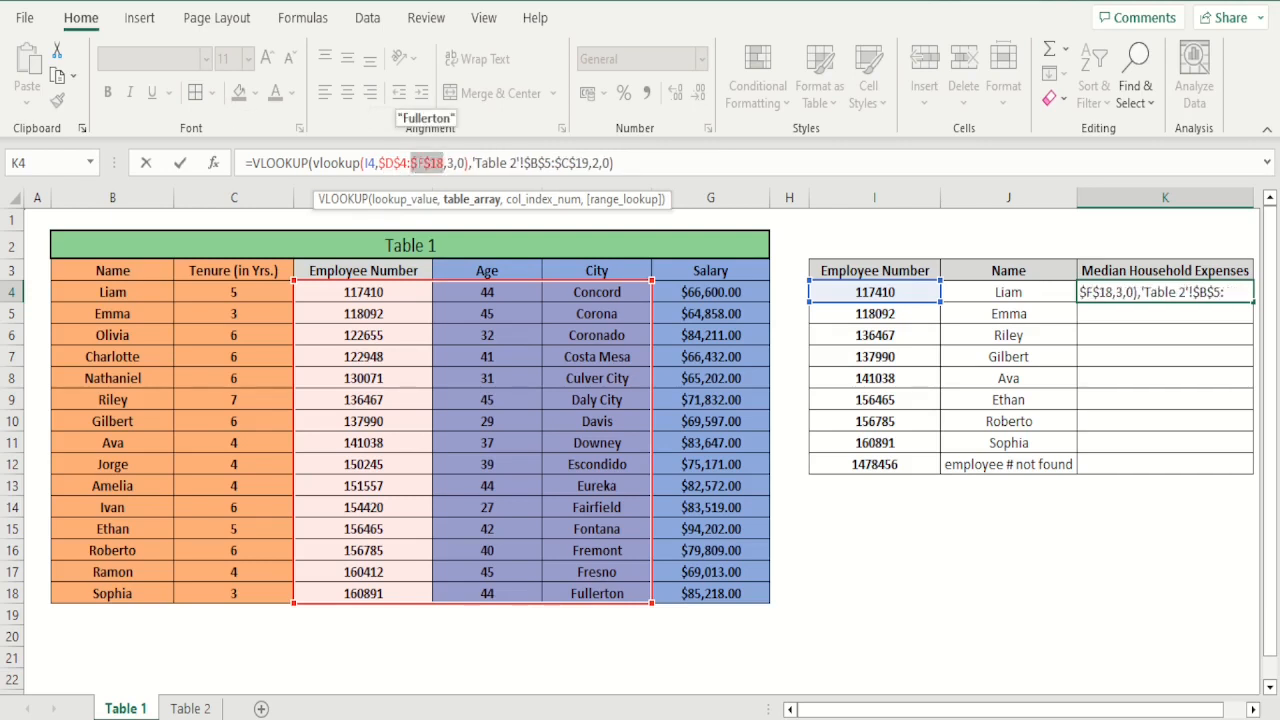
key(Return)
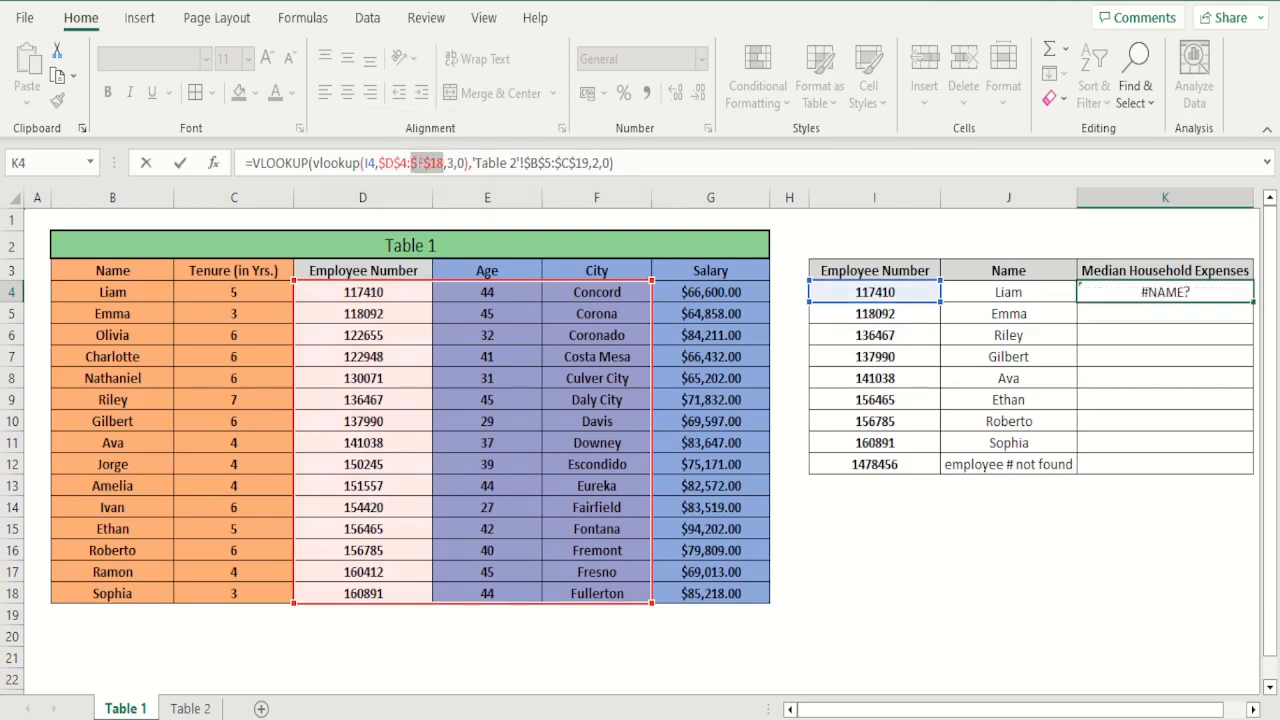
Center the result in K4 horizontally
key(Up)
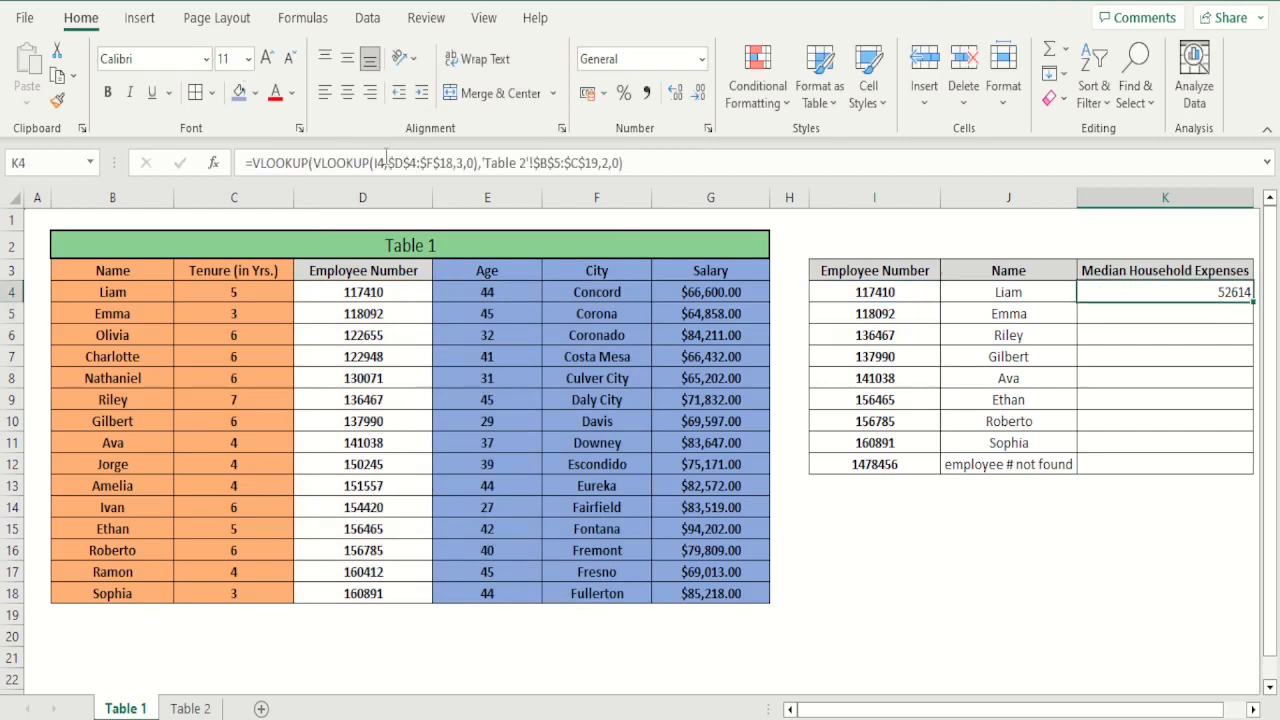
click(347, 92)
key(Down)
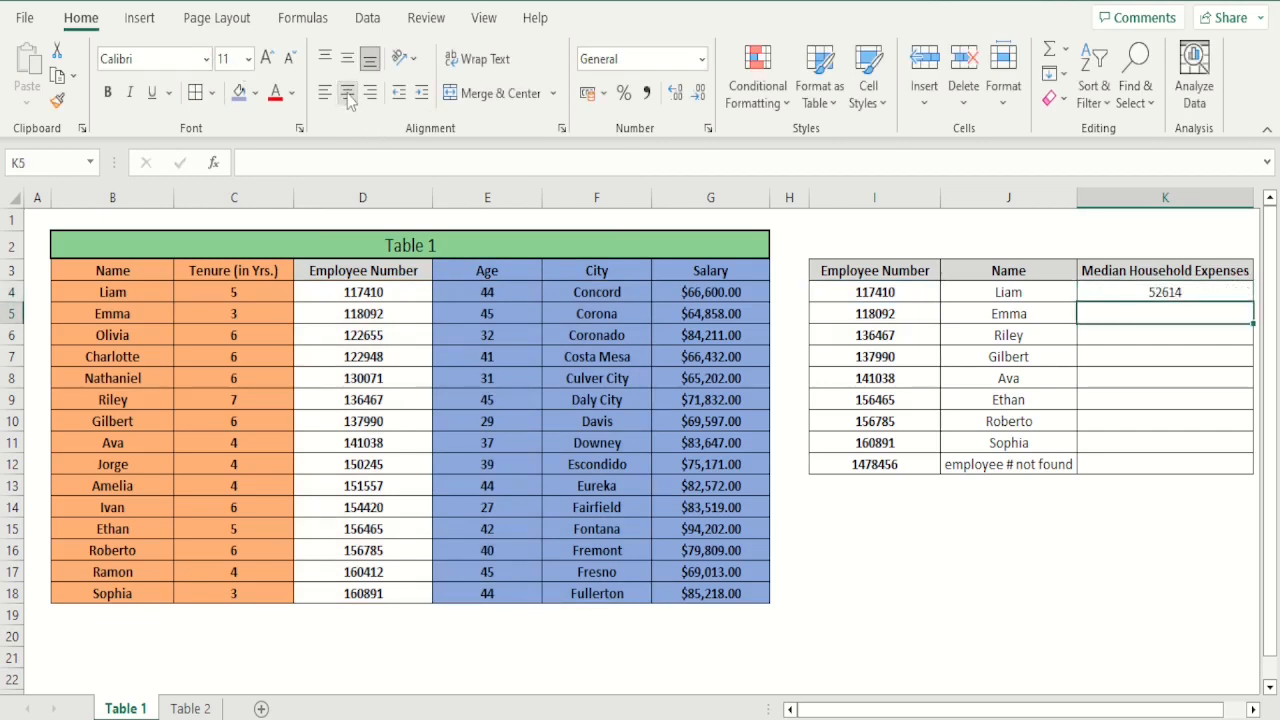
Check K4's result by comparing the employee's city in F4 with that city's expense in C5 on Table 2
key(Up)
key(Left)
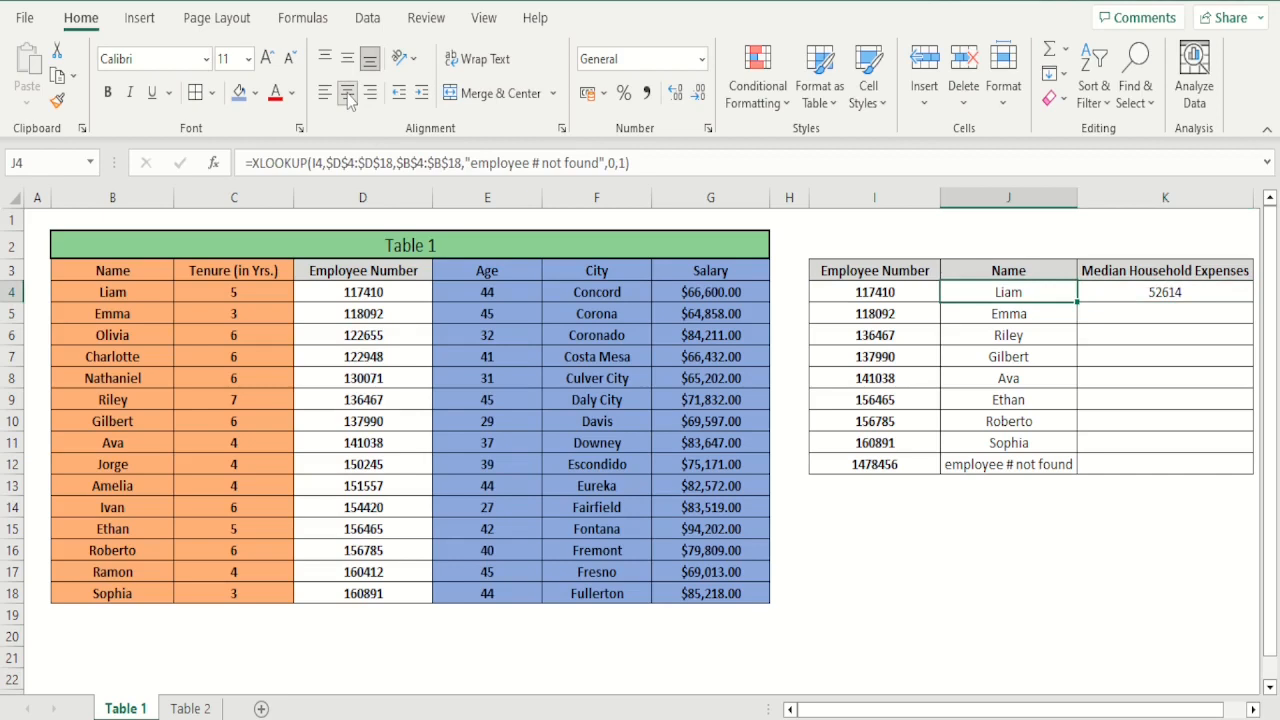
key(Left)
key(Left)
key(Left)
key(Left)
key(Left)
key(Right)
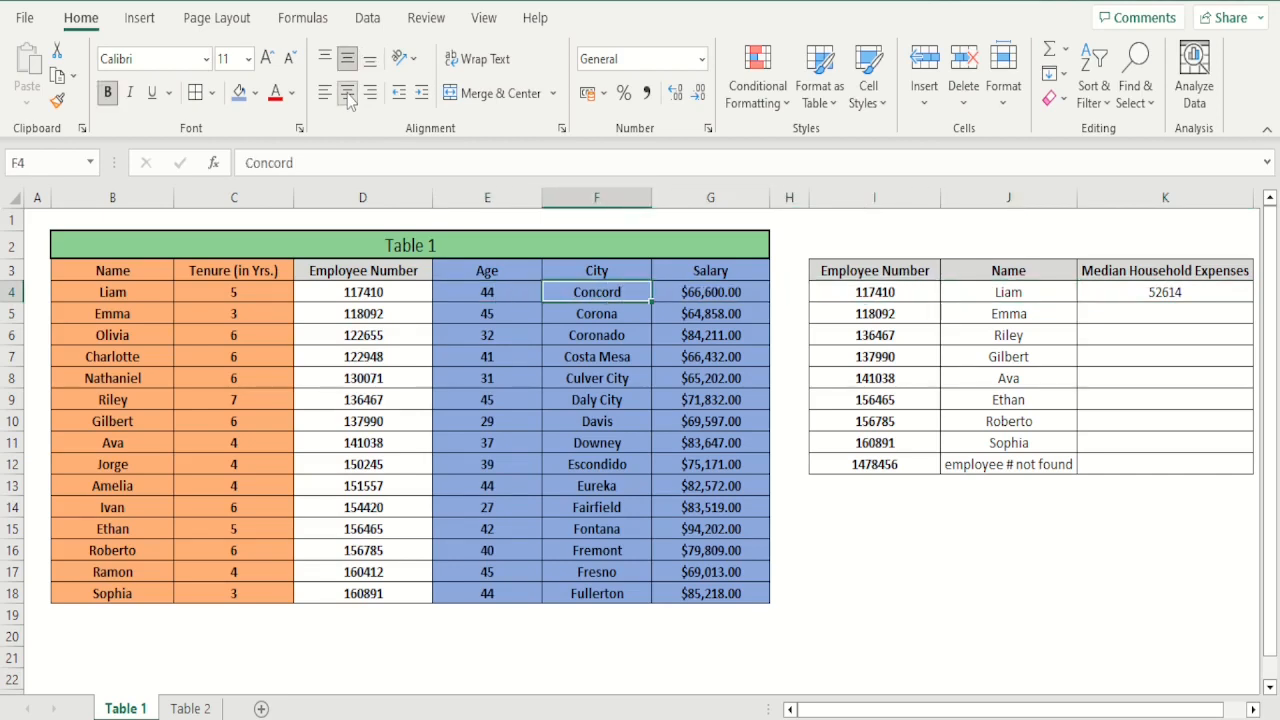
click(190, 708)
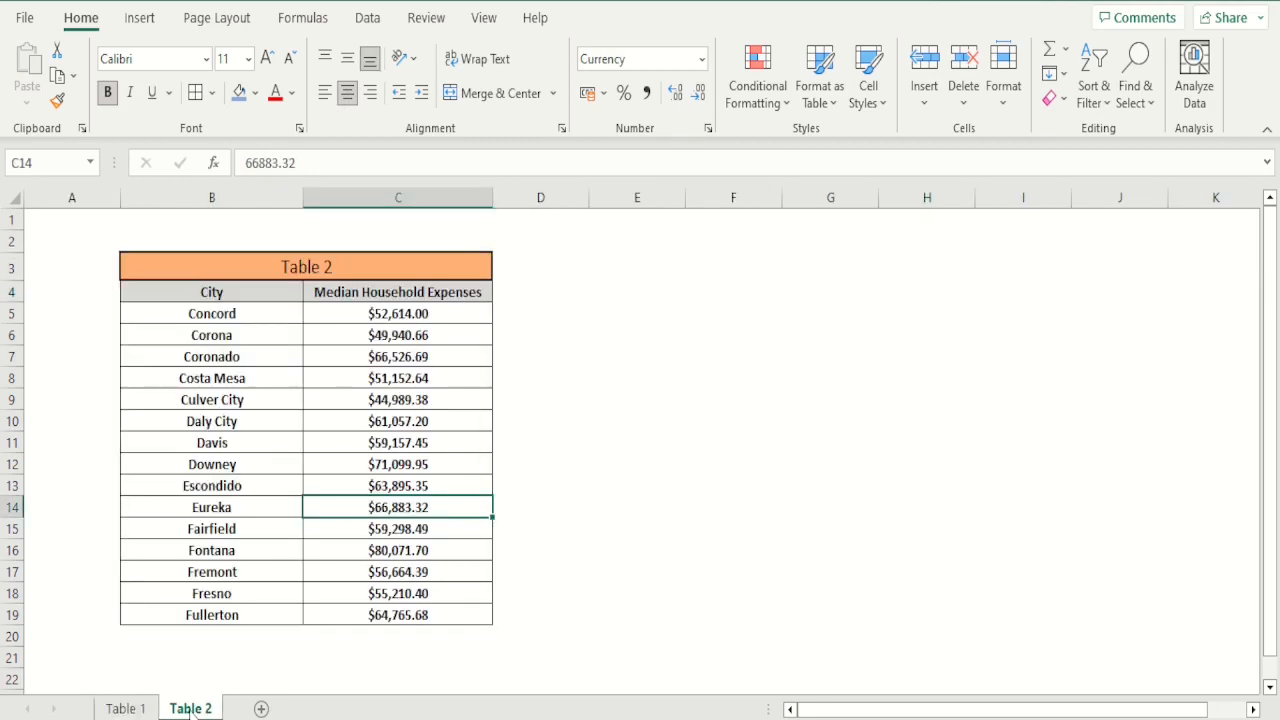
click(384, 316)
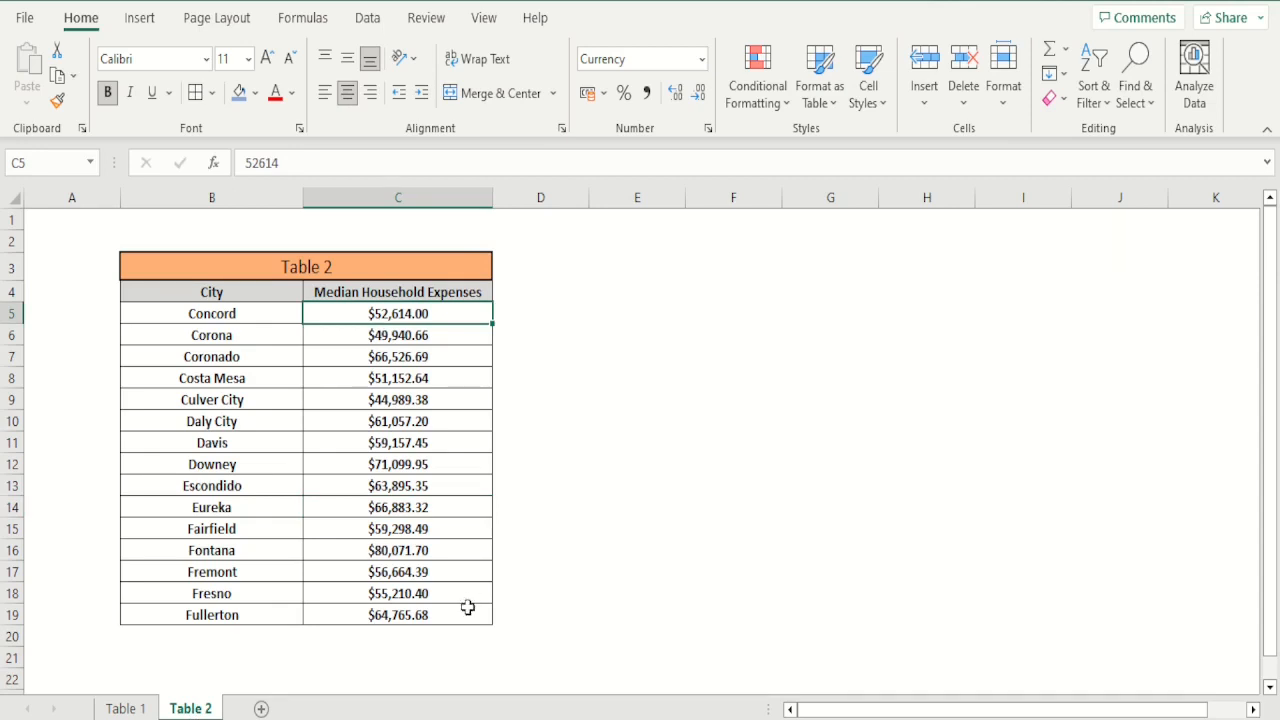
Fill K4's formula down through K12 on Table 1 and show the results with one decimal place
click(142, 708)
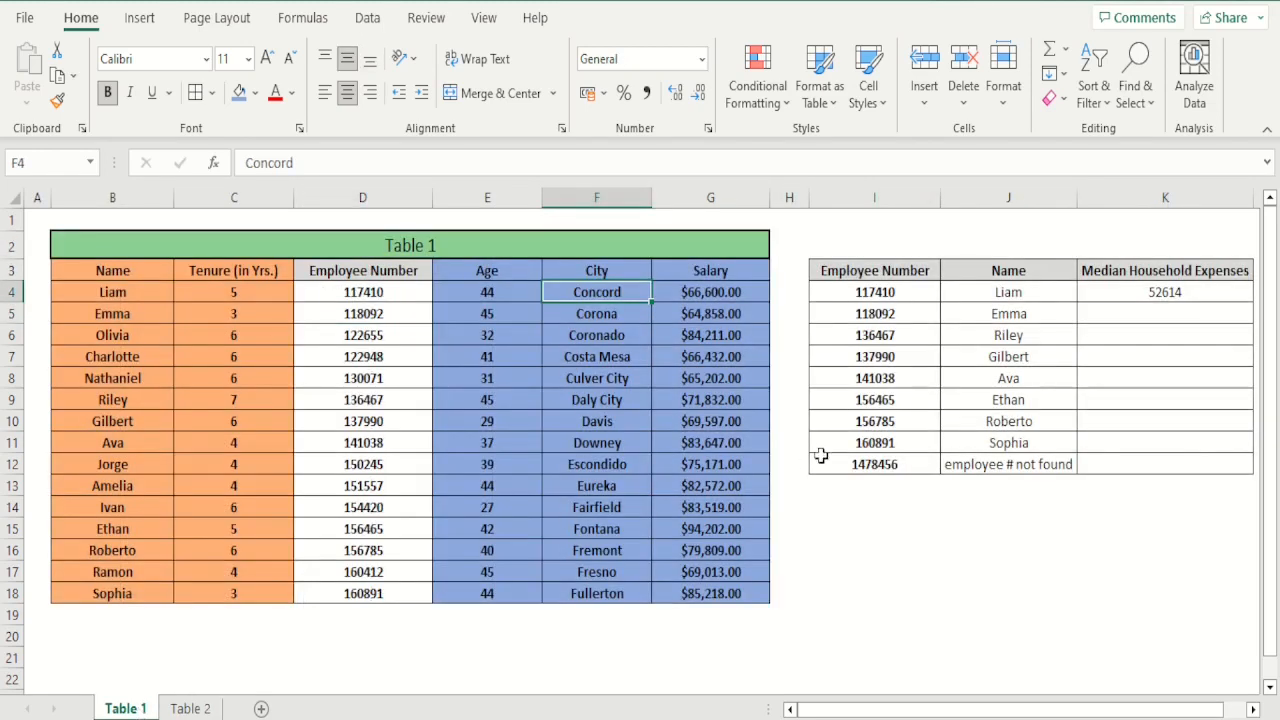
click(1147, 297)
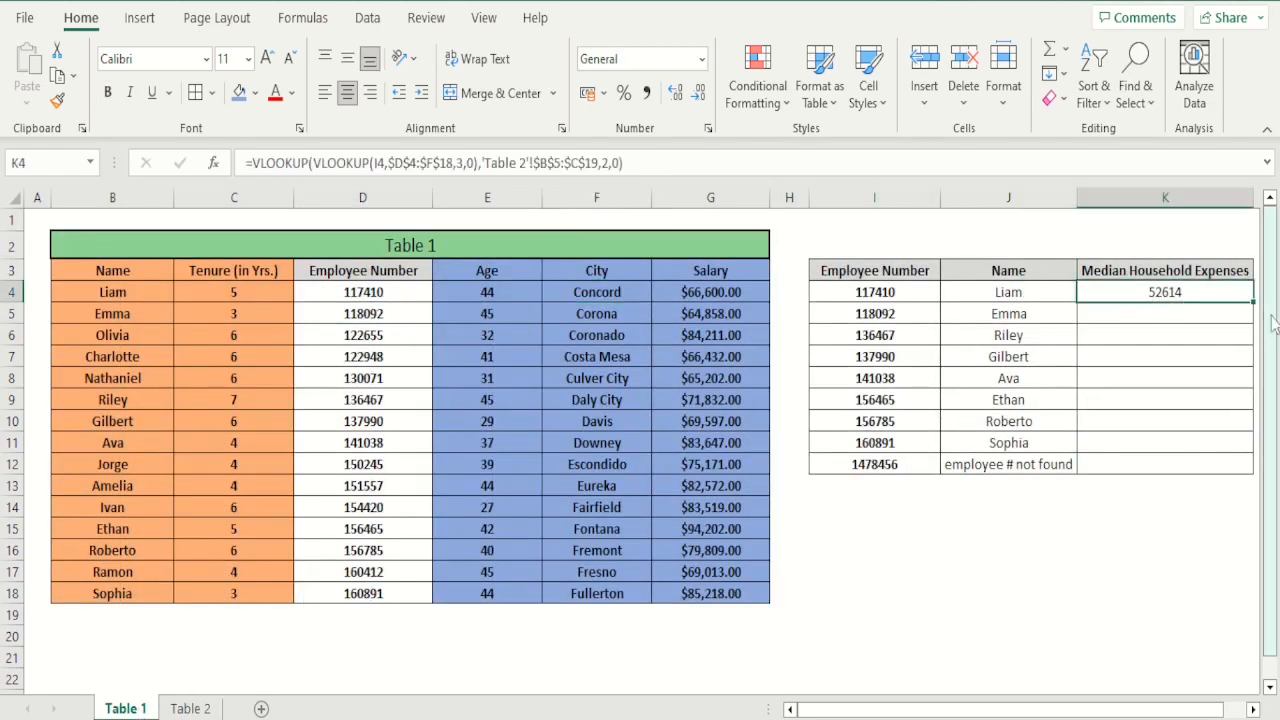
drag(1253, 301, 1257, 472)
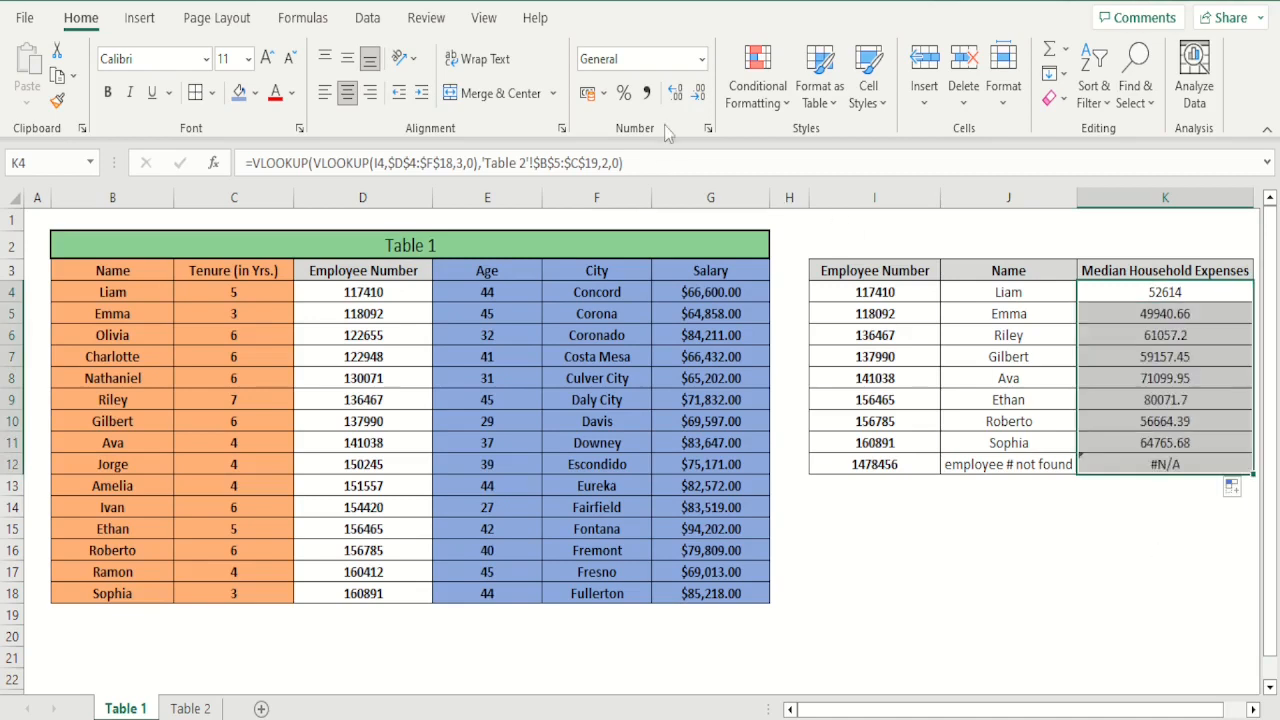
click(699, 93)
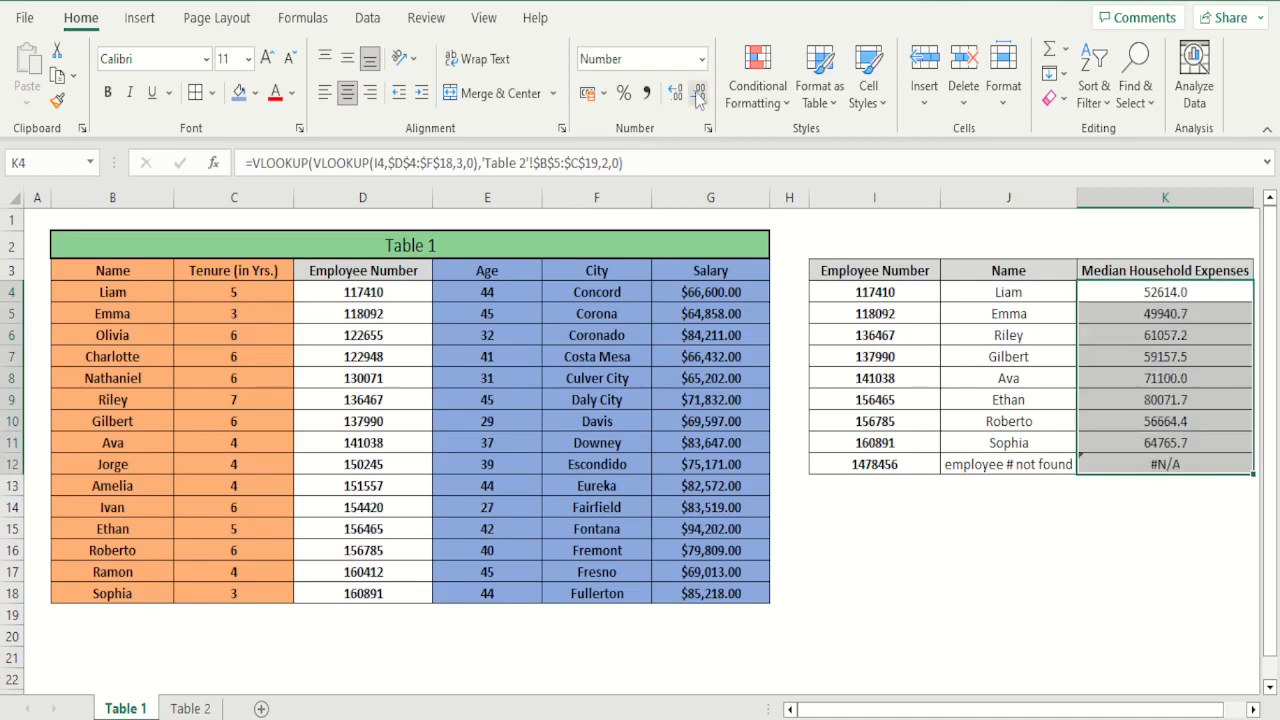
click(1112, 506)
Review the filled formulas in K9 and K12, and trace K8's result from the employee number in I8 to the matching city in F11
click(1158, 404)
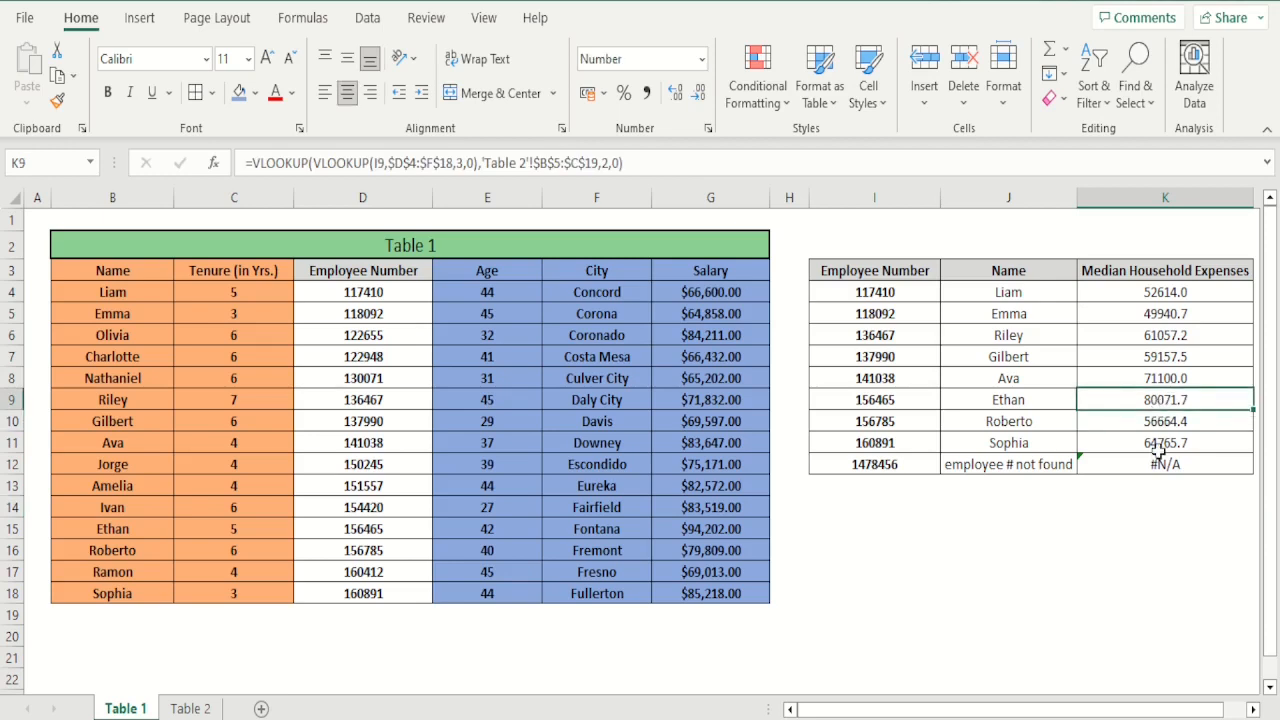
click(1157, 462)
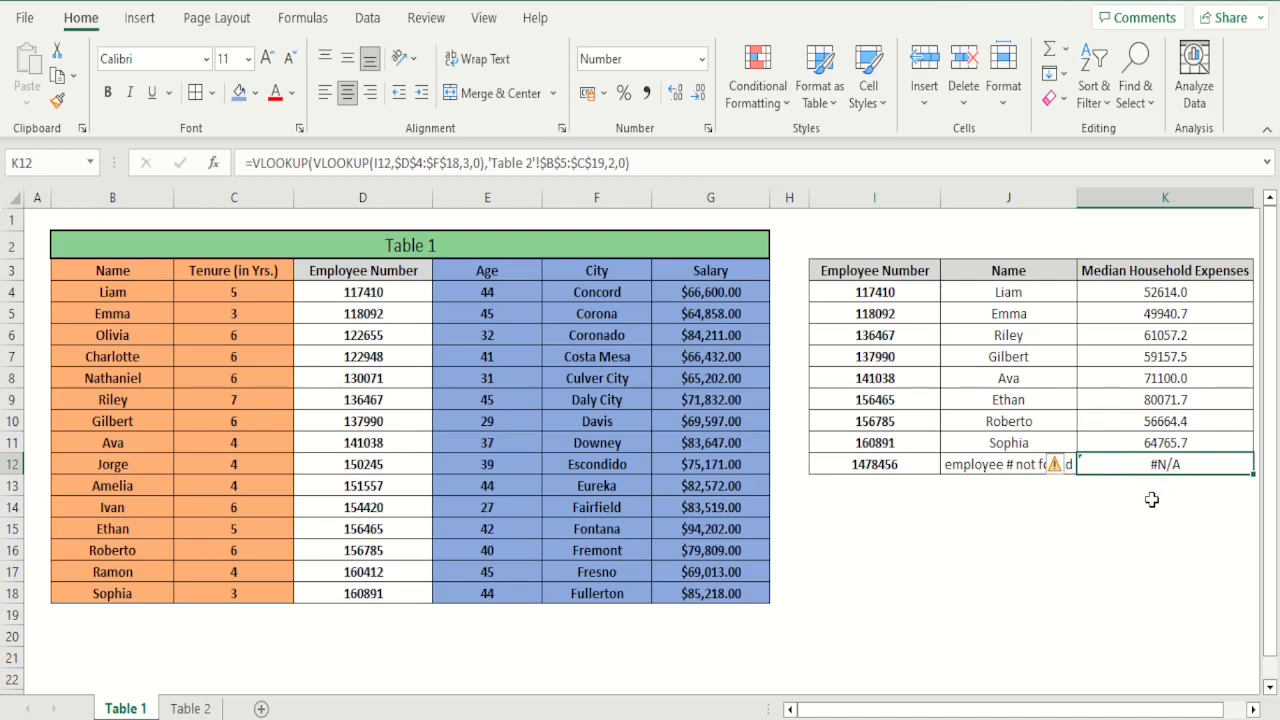
click(1121, 378)
key(Left)
key(Left)
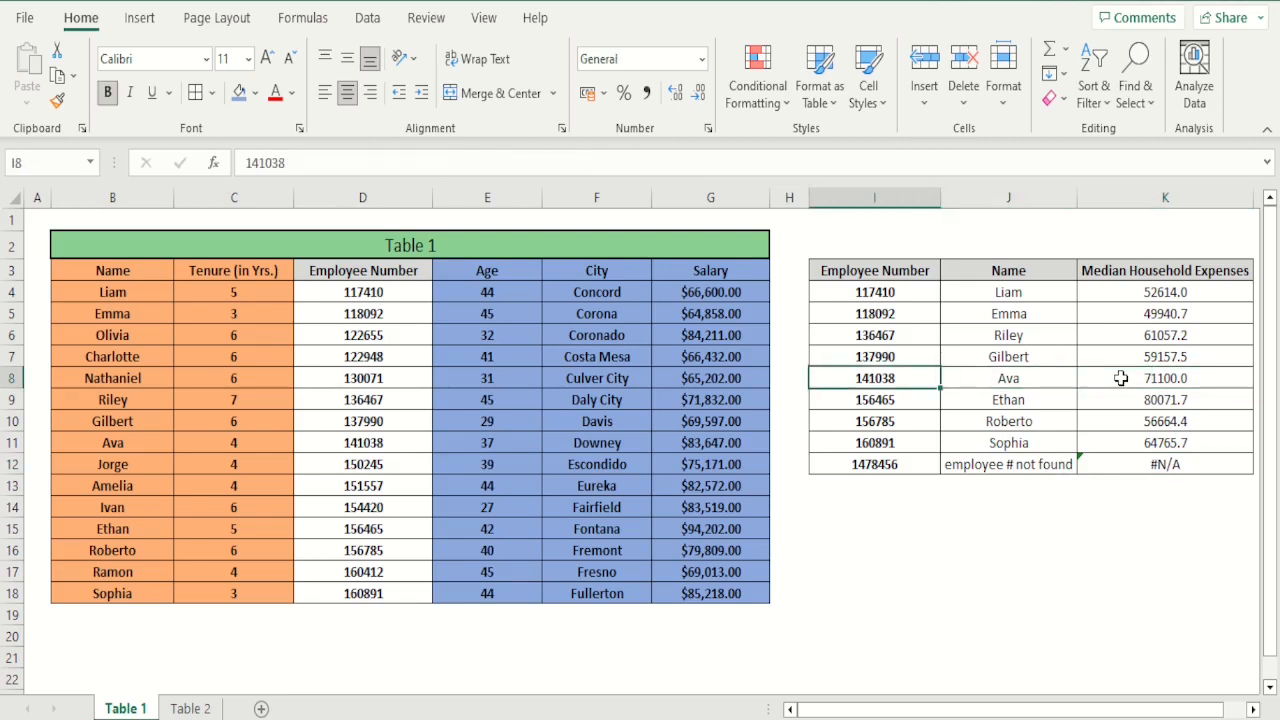
key(Right)
key(Left)
key(Left)
key(Left)
key(Left)
key(Left)
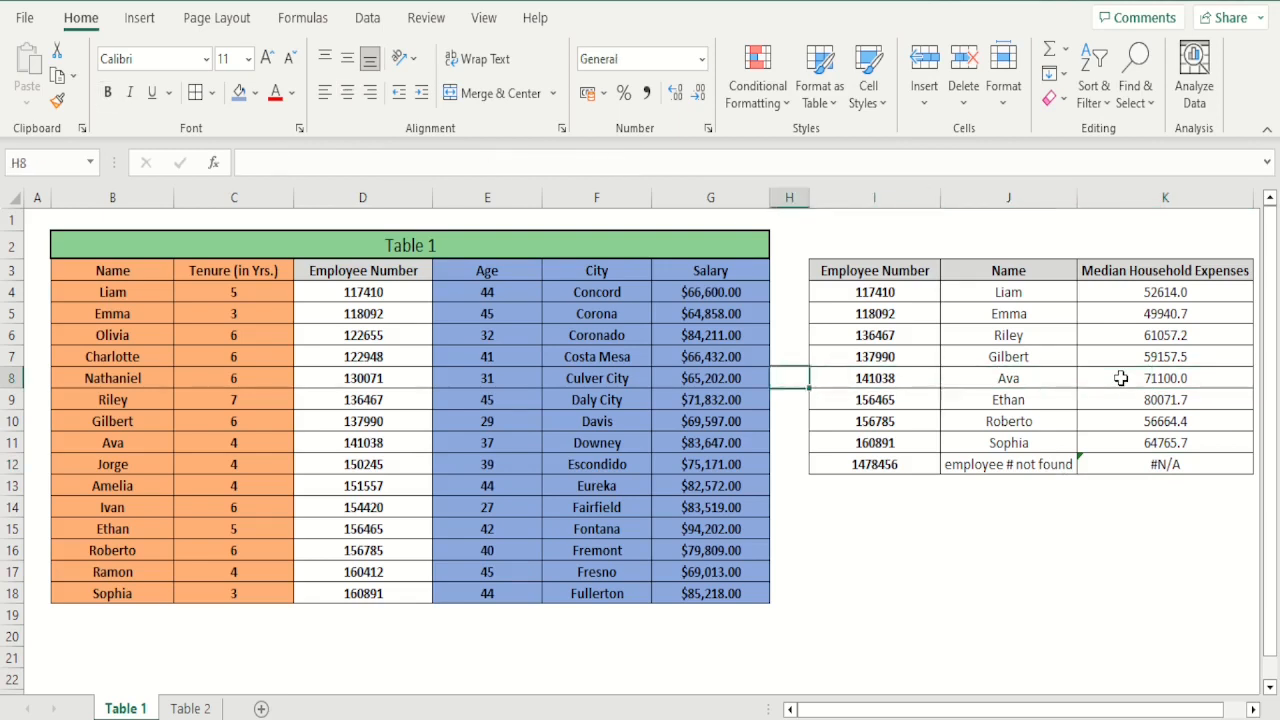
key(Left)
key(Down)
key(Down)
key(Down)
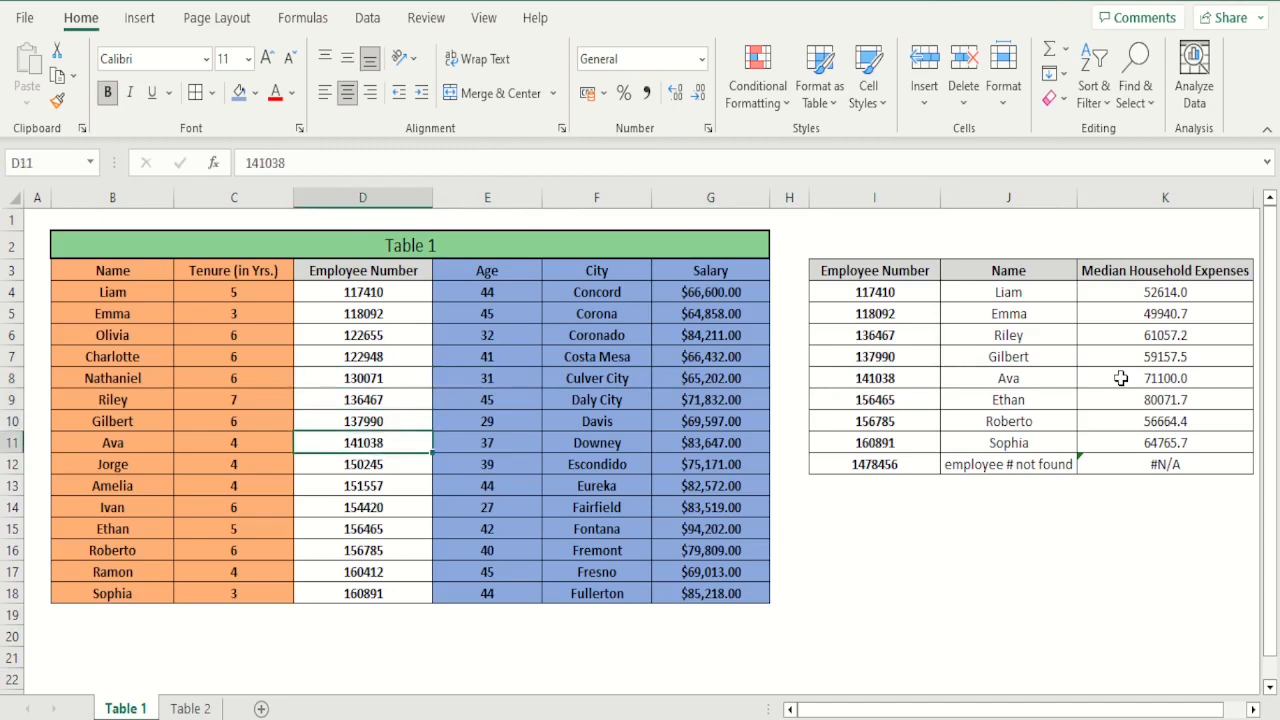
key(Right)
key(Right)
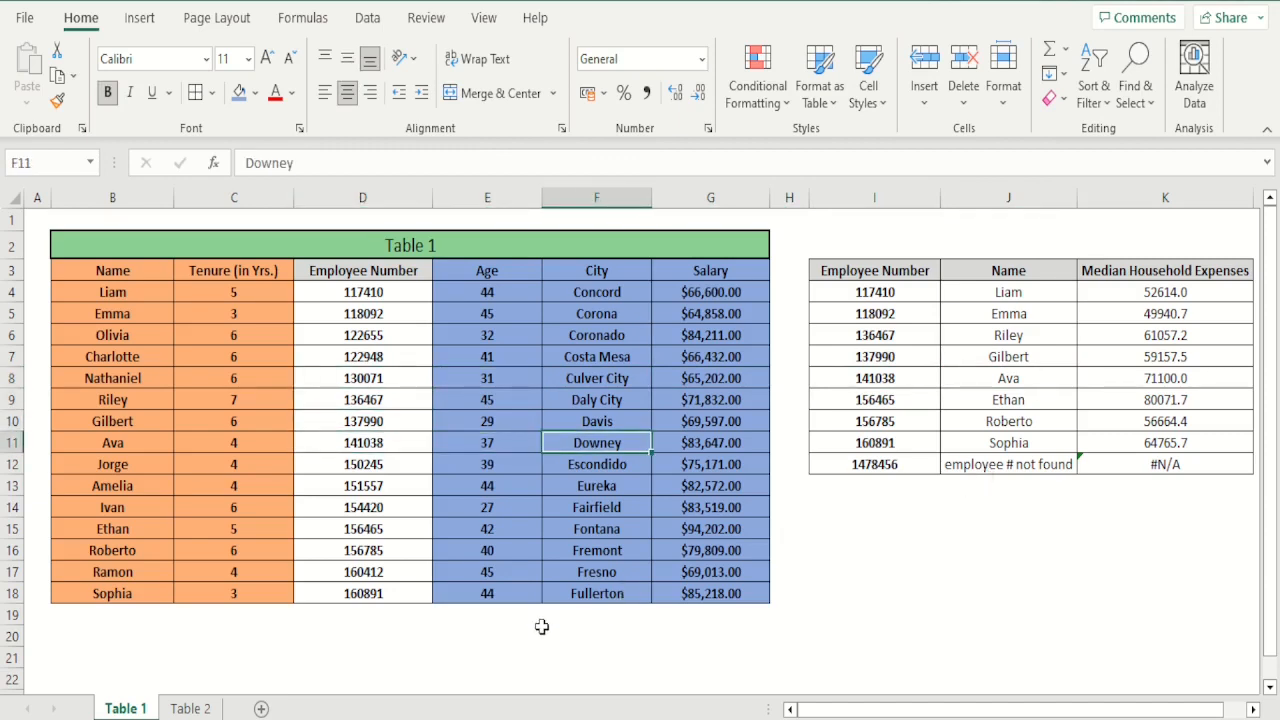
Look up Downey's median household expenses in C12 on Table 2 to check K8's result
click(190, 708)
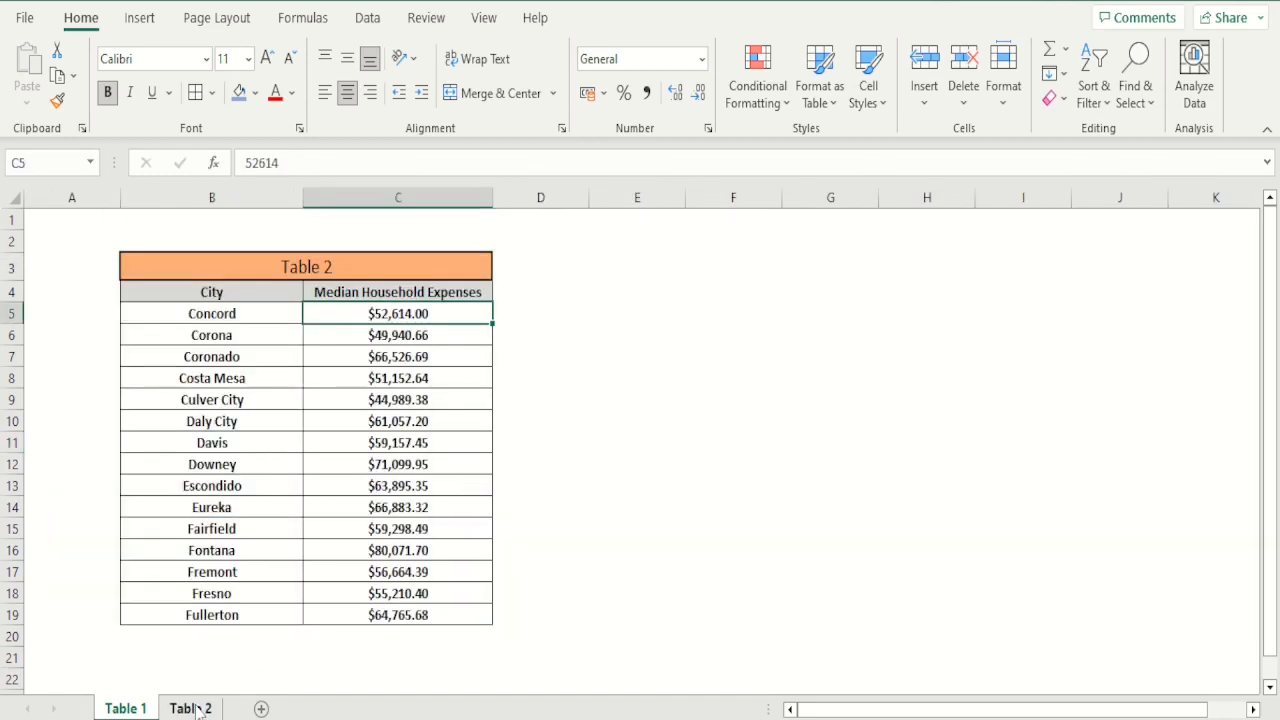
click(261, 464)
click(367, 460)
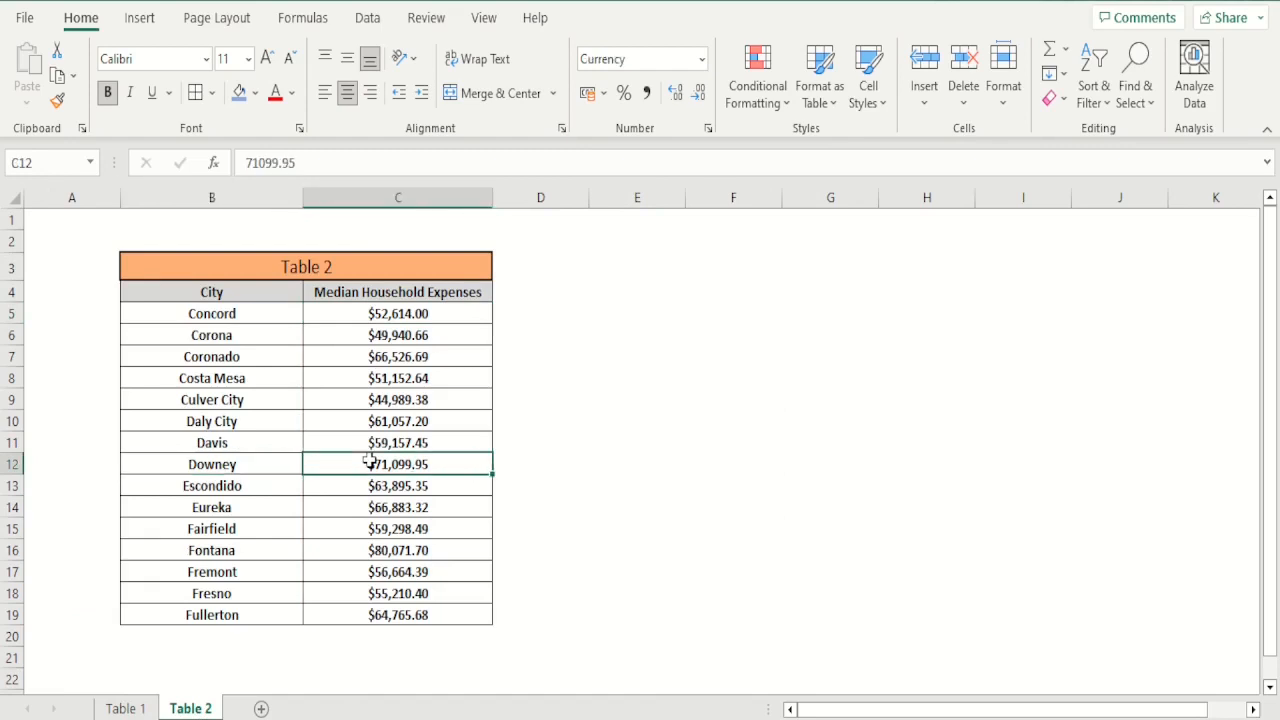
Show K8's median household expenses result on Table 1 with two decimal places
click(125, 708)
click(1114, 376)
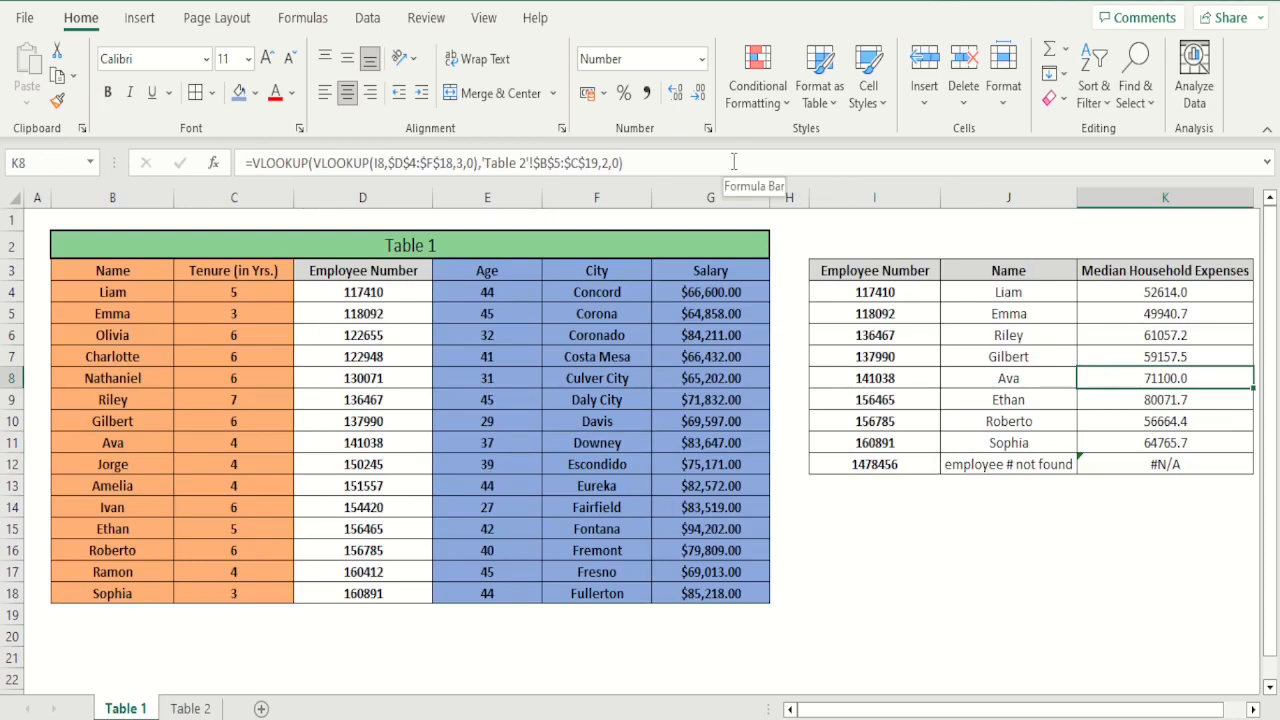
click(700, 97)
click(674, 99)
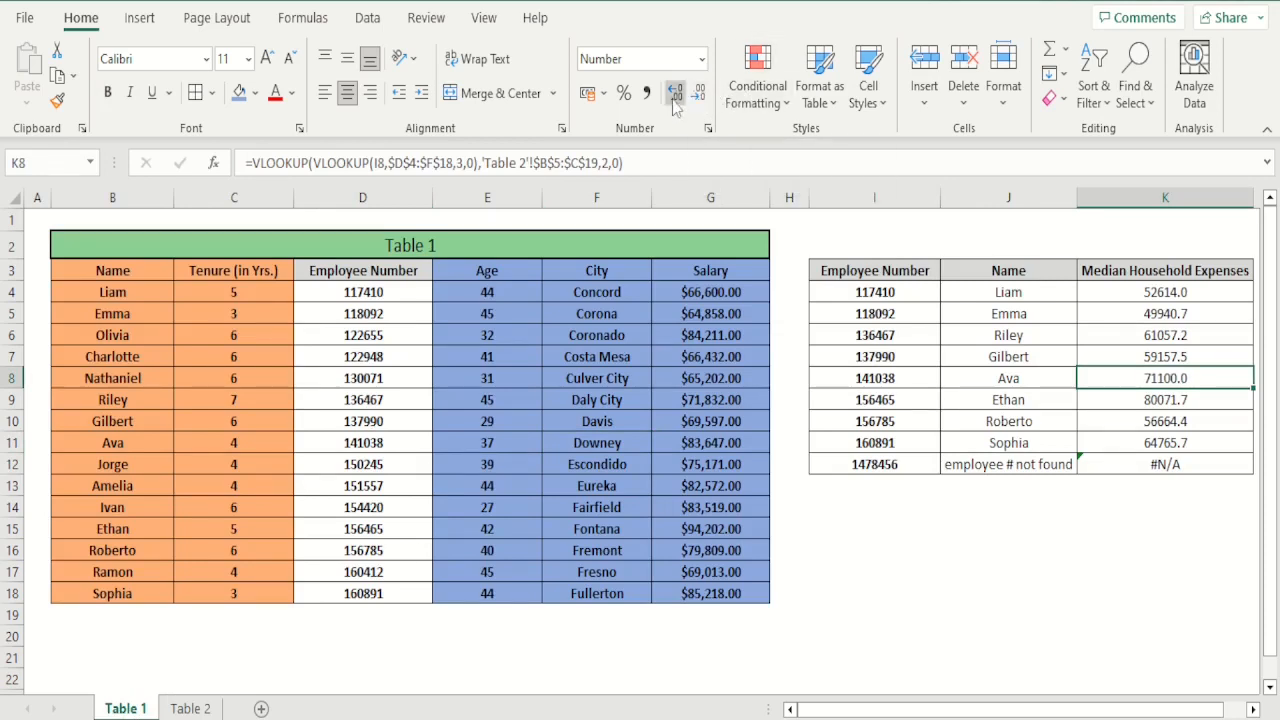
click(675, 97)
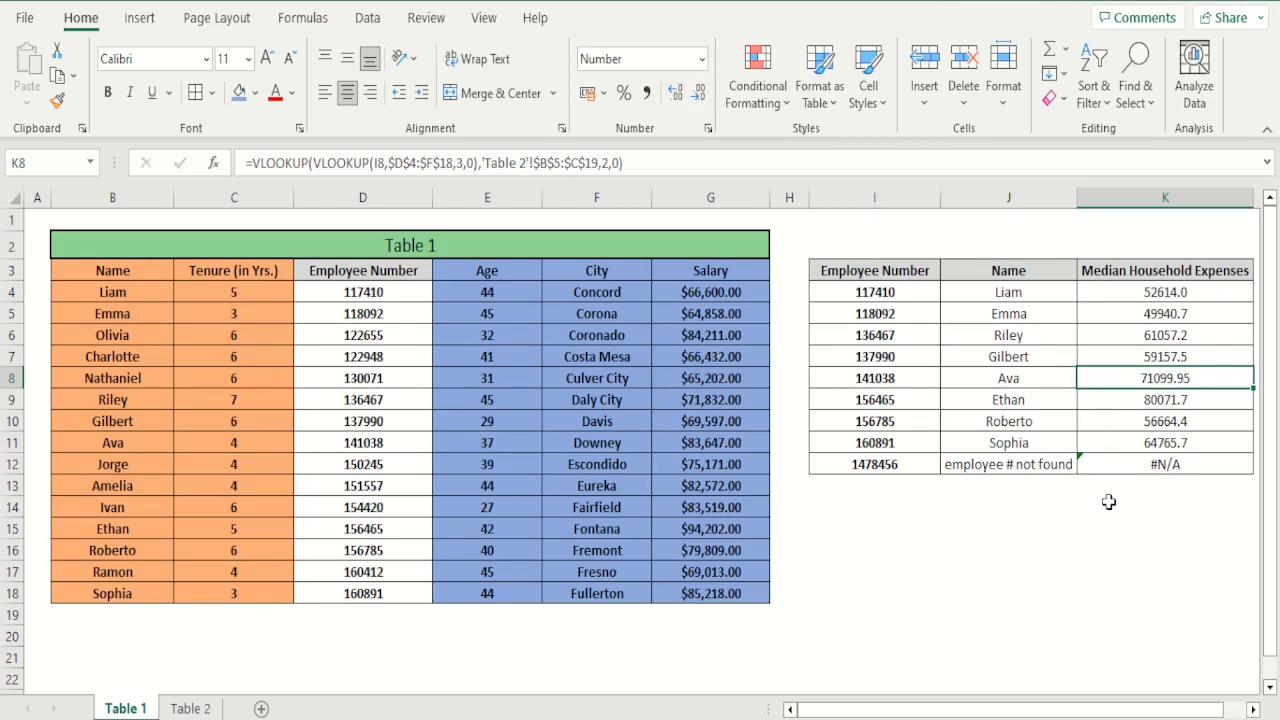
click(1140, 445)
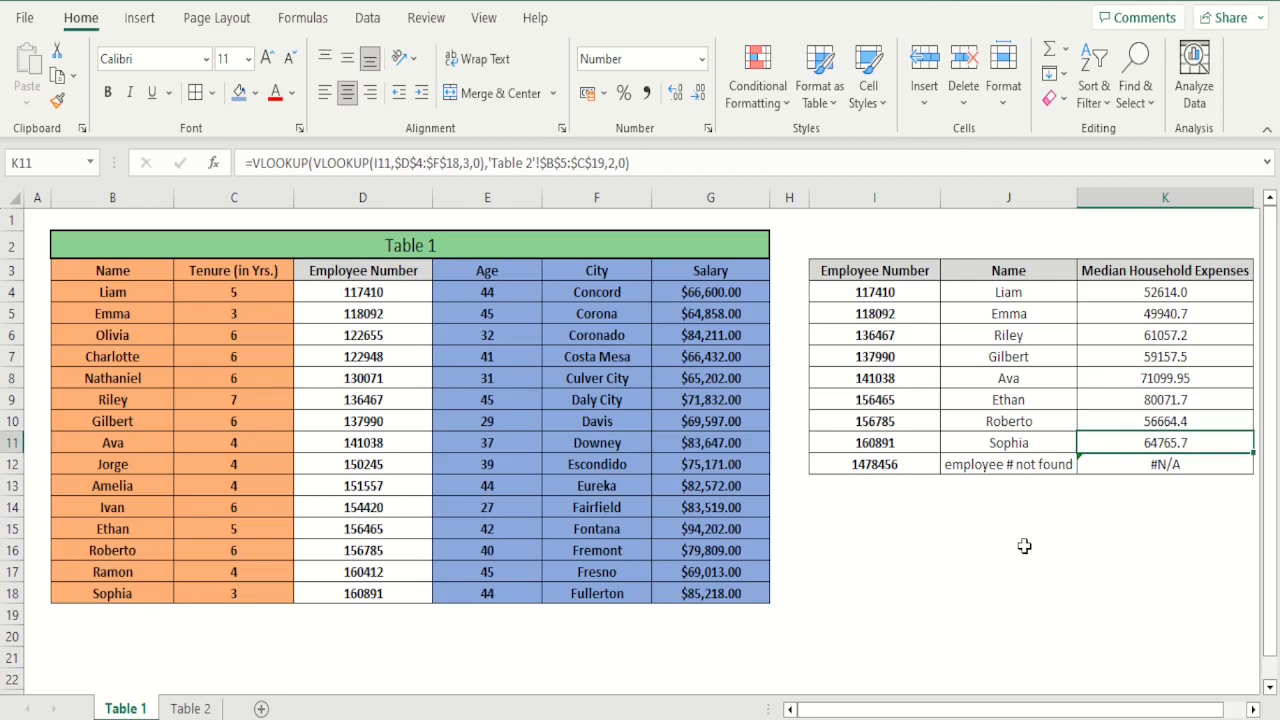